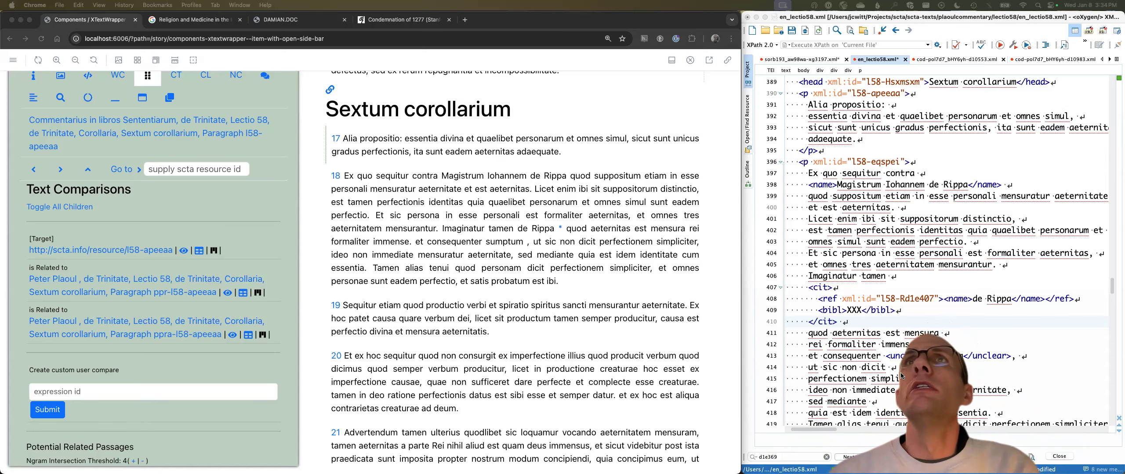
# Focus paragraph 18 under Sextum corollarium, and return the focus to paragraph 17
pyautogui.scroll(1, 842, 122)
pyautogui.scroll(2, 842, 122)
pyautogui.scroll(-3, 841, 121)
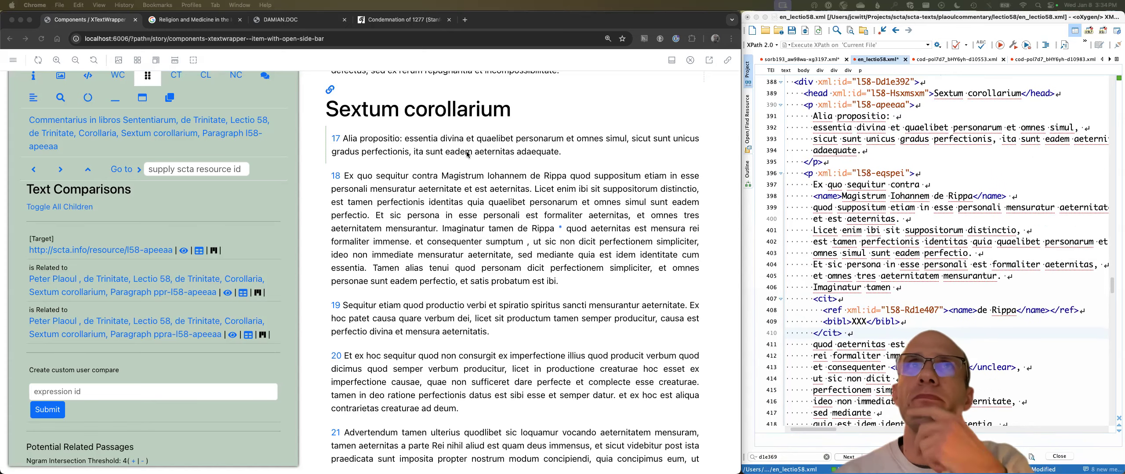
pyautogui.click(337, 179)
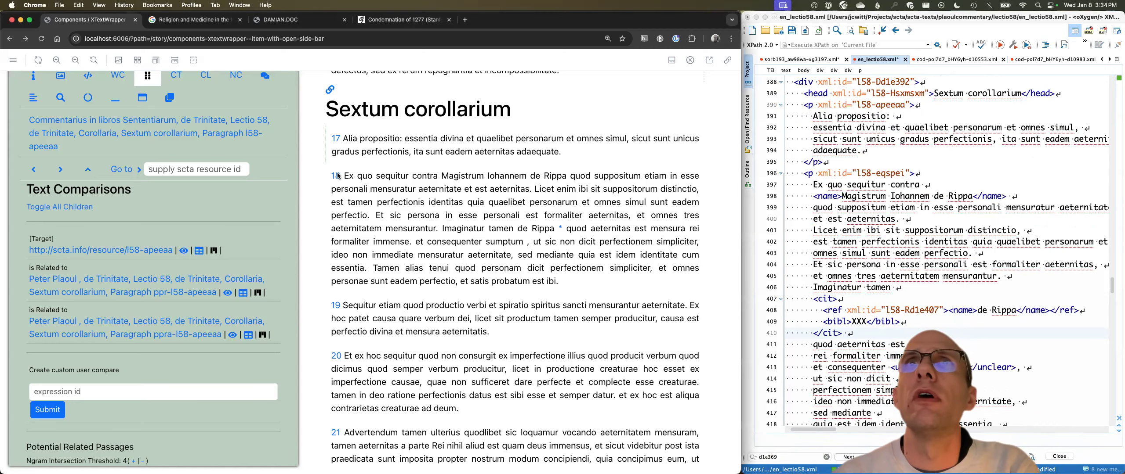
pyautogui.scroll(-1, 337, 178)
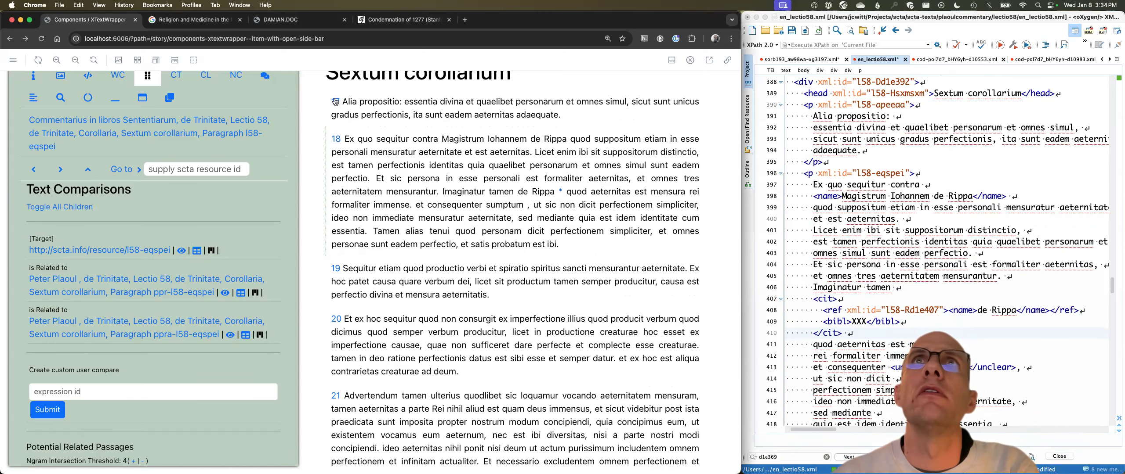
pyautogui.scroll(1, 335, 102)
pyautogui.scroll(1, 334, 102)
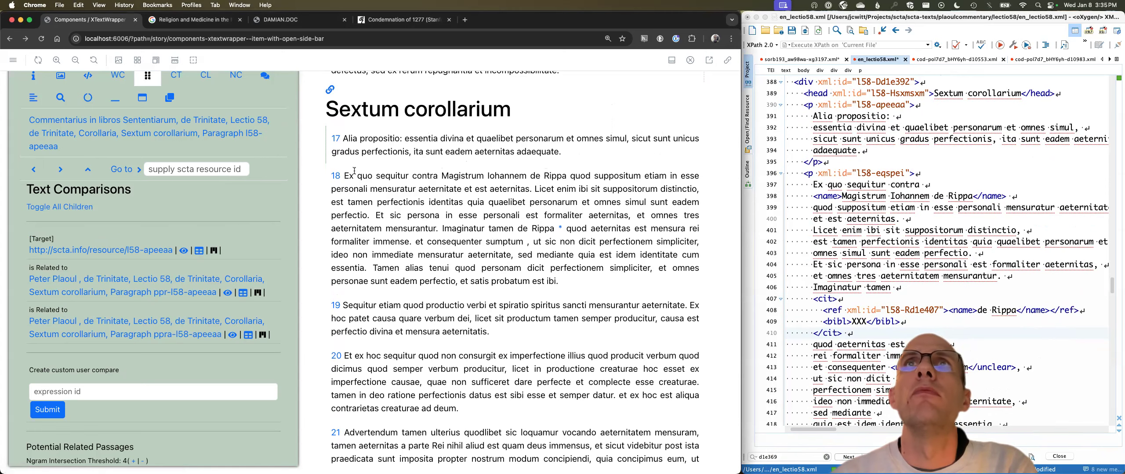
pyautogui.scroll(1, 382, 183)
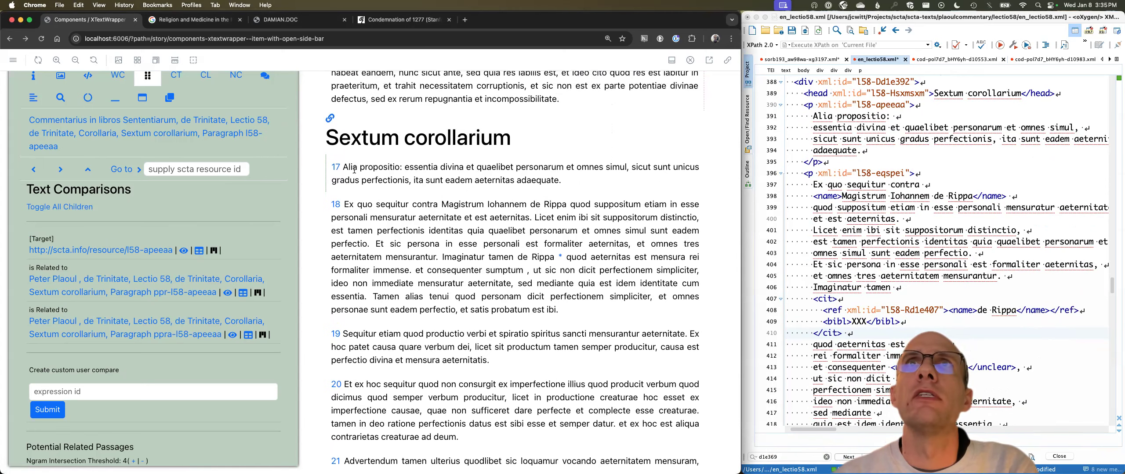
# Focus only the word "propositio" in paragraph 17, and return the focus to the whole paragraph
pyautogui.doubleClick(369, 168)
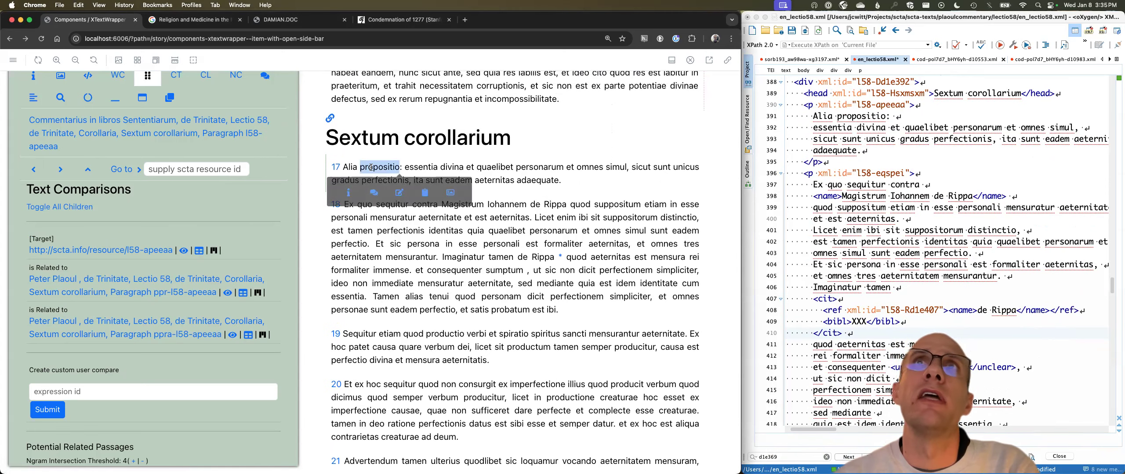
pyautogui.click(349, 194)
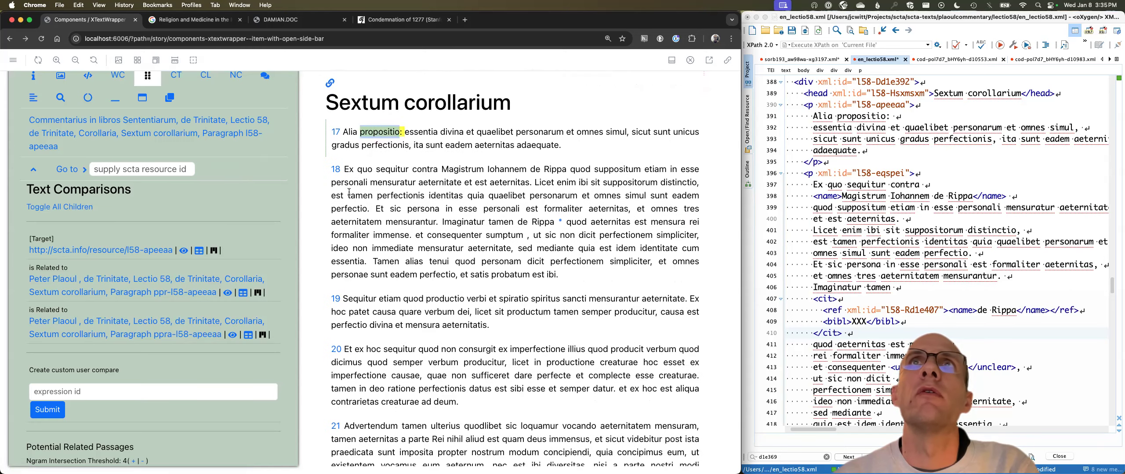
pyautogui.click(338, 137)
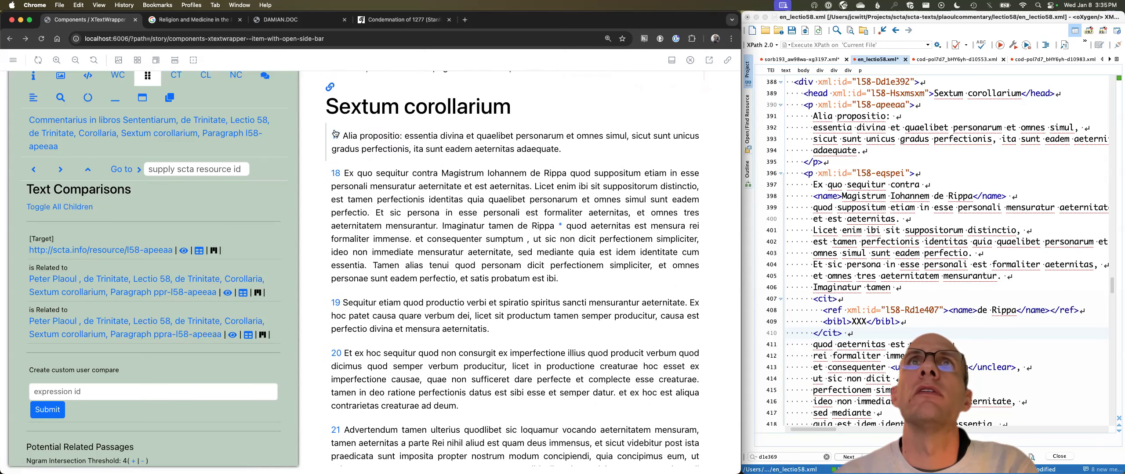
# View paragraph 17's citation information and XML source, and return to its text comparisons
pyautogui.click(34, 77)
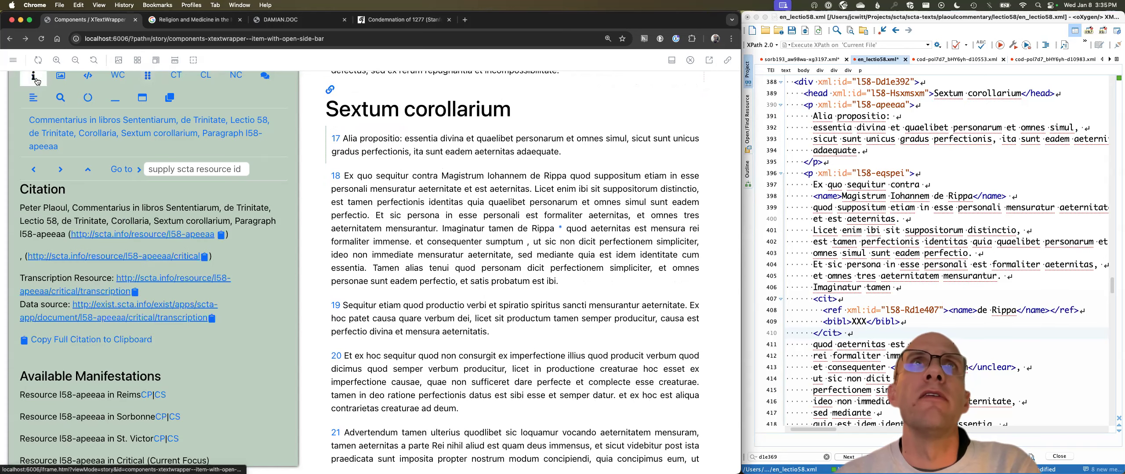
pyautogui.click(89, 83)
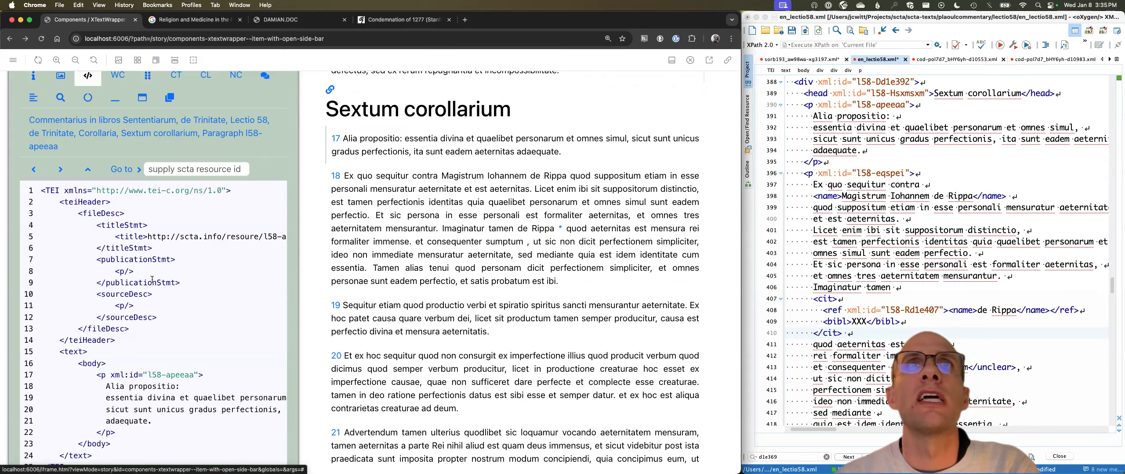
pyautogui.click(147, 79)
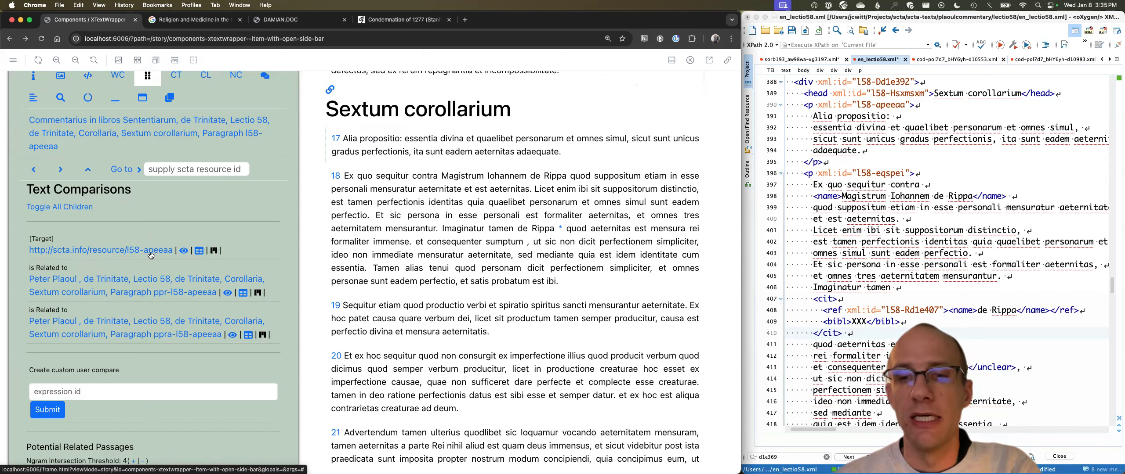
# Review the witness transcriptions of target paragraph l58-apeeaa and related paragraph ppr-l58-apeeaa, collapsing each list again
pyautogui.click(184, 254)
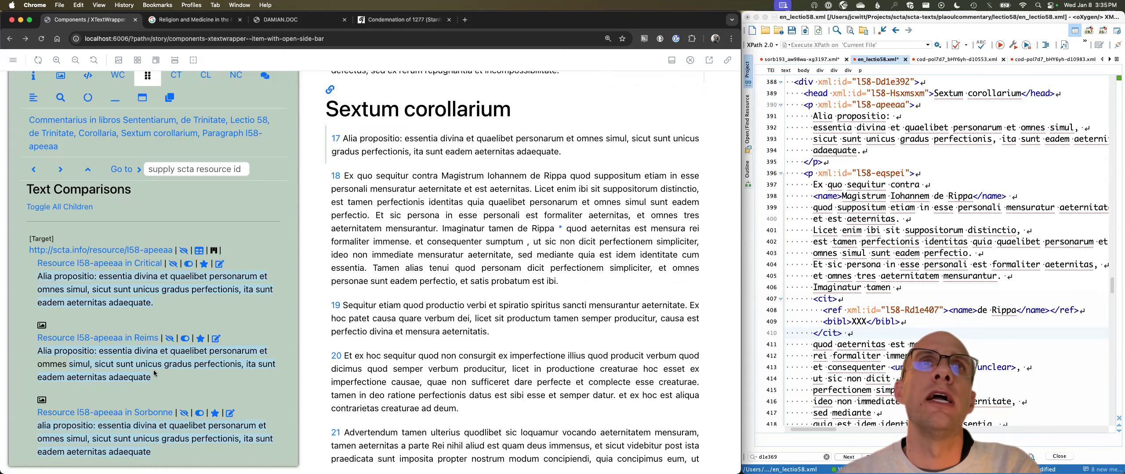
pyautogui.scroll(-1, 154, 374)
pyautogui.scroll(-3, 154, 374)
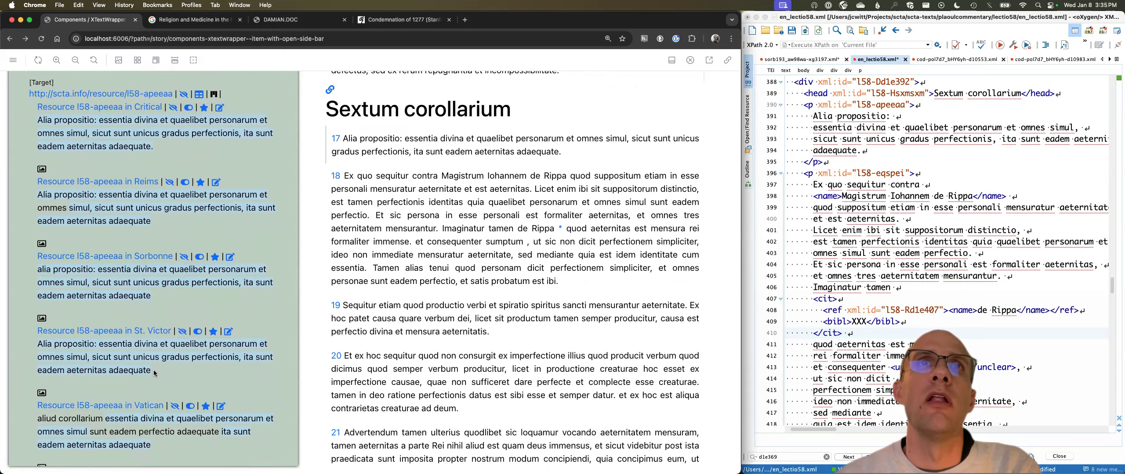
pyautogui.scroll(4, 154, 373)
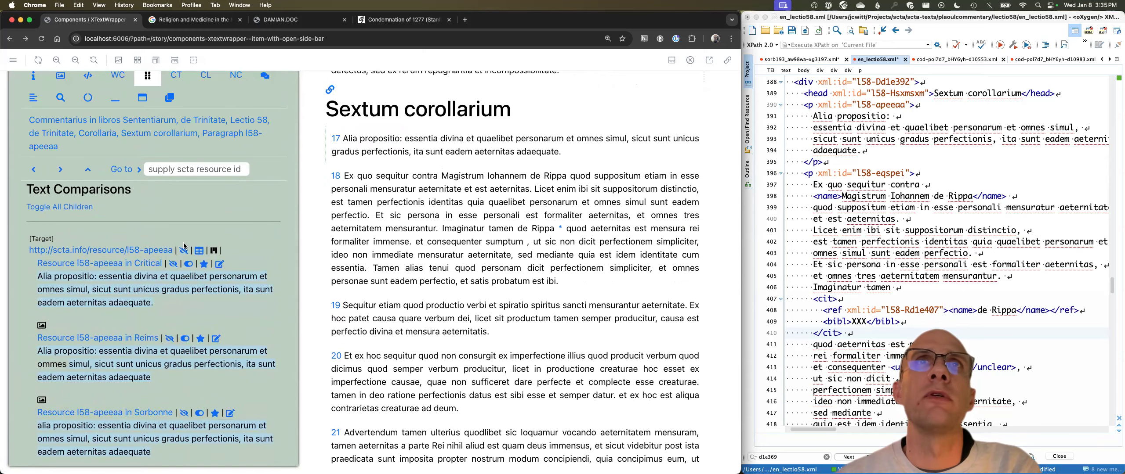
pyautogui.click(184, 250)
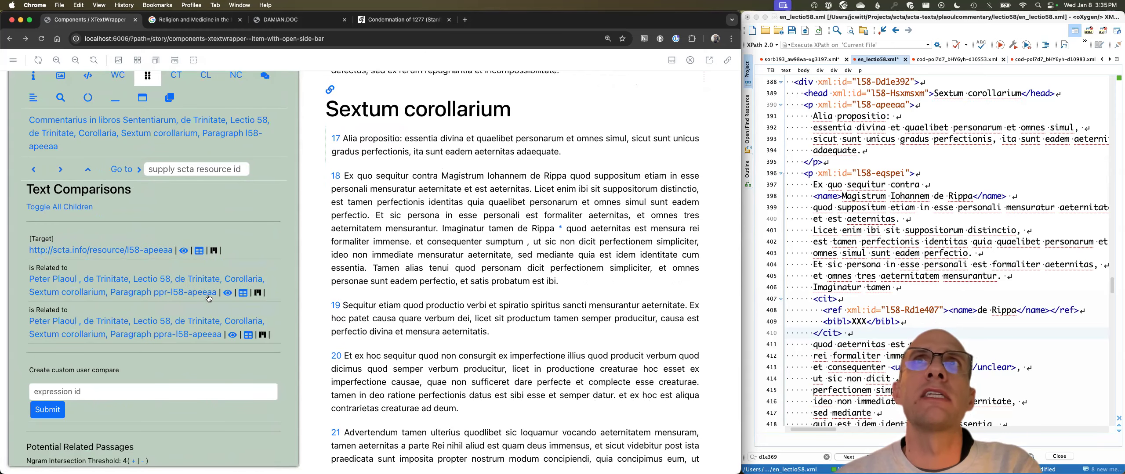
pyautogui.click(227, 294)
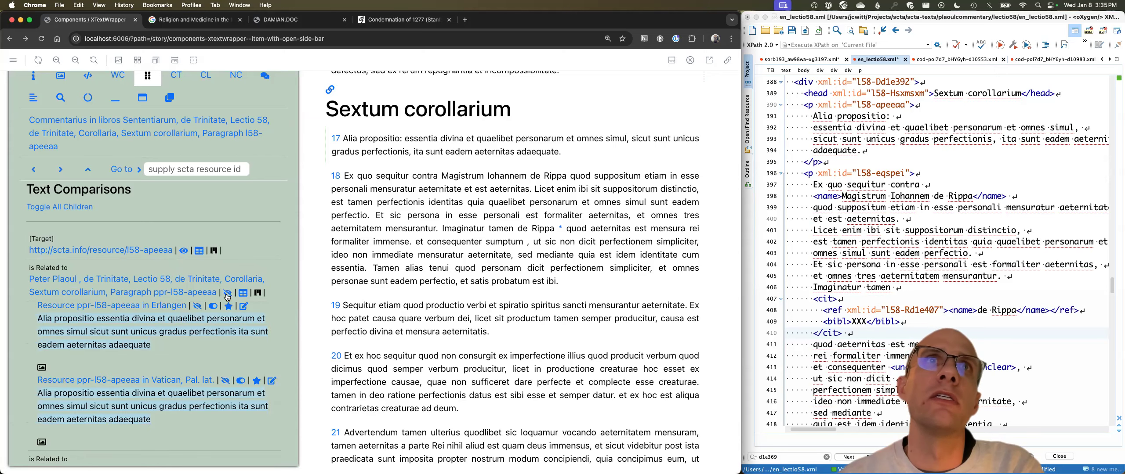
pyautogui.click(228, 293)
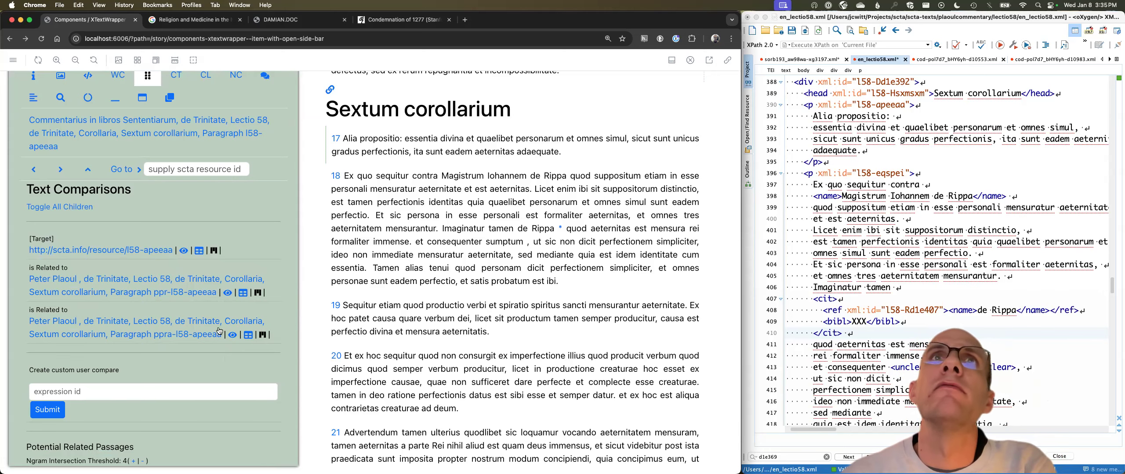
# Open the collation table for l58-apeeaa, examine the variants across witnesses, and exclude the vat witness from the collation
pyautogui.click(198, 254)
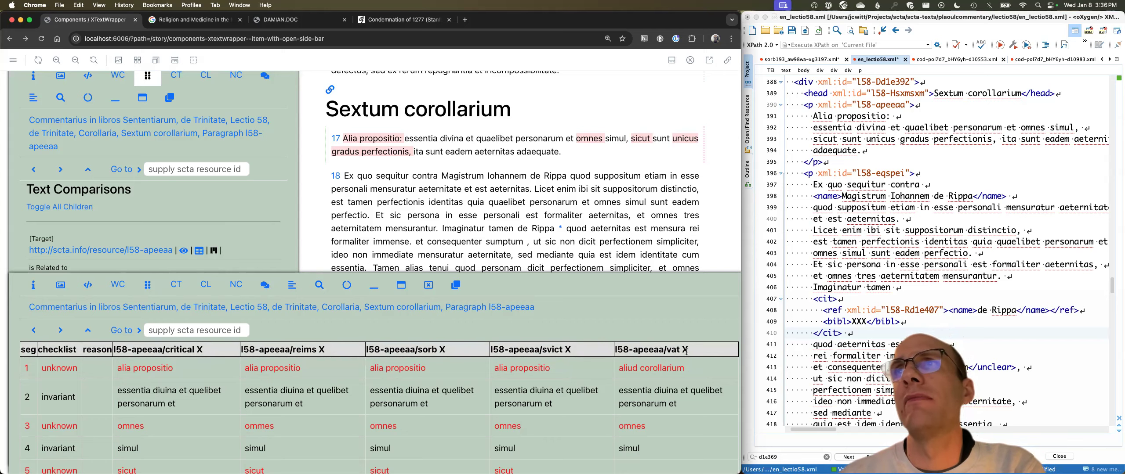
pyautogui.scroll(-3, 689, 401)
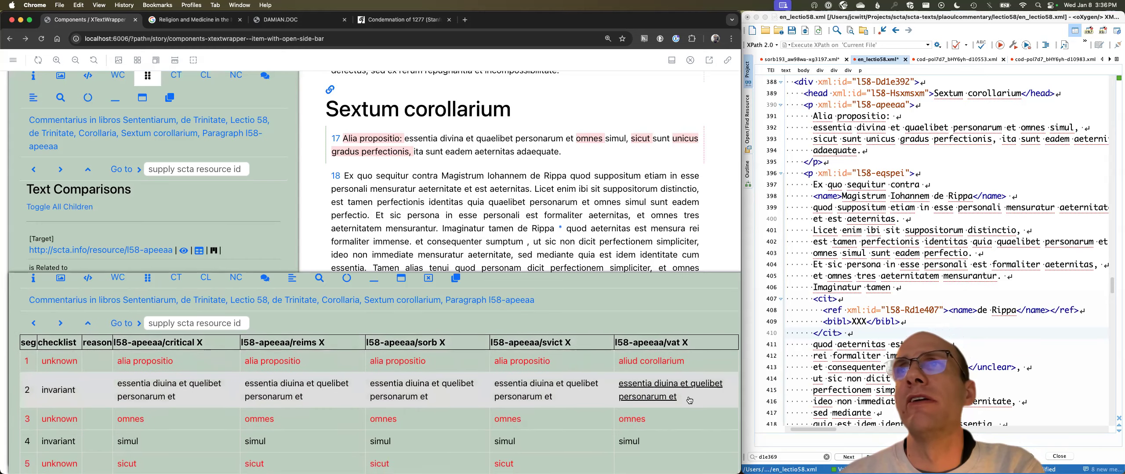
pyautogui.scroll(-1, 690, 400)
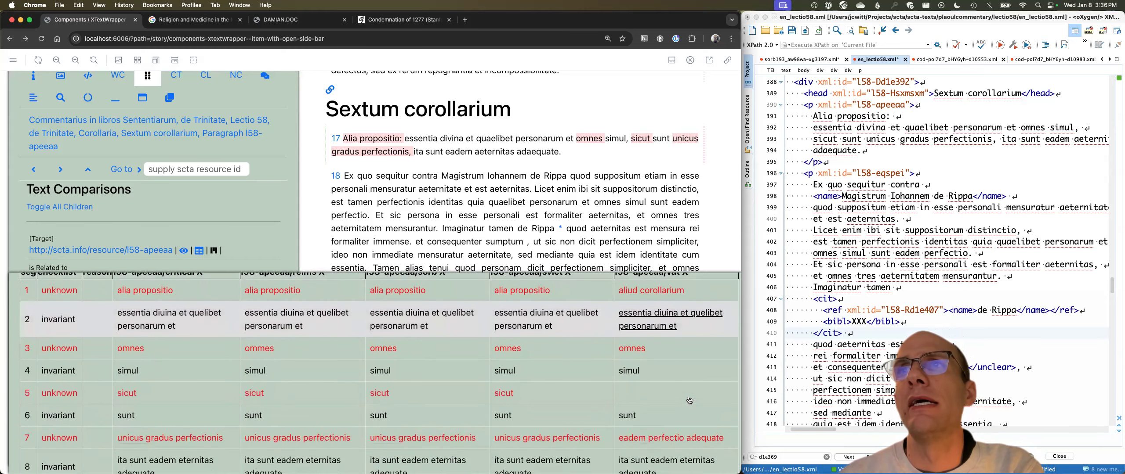
pyautogui.scroll(2, 689, 401)
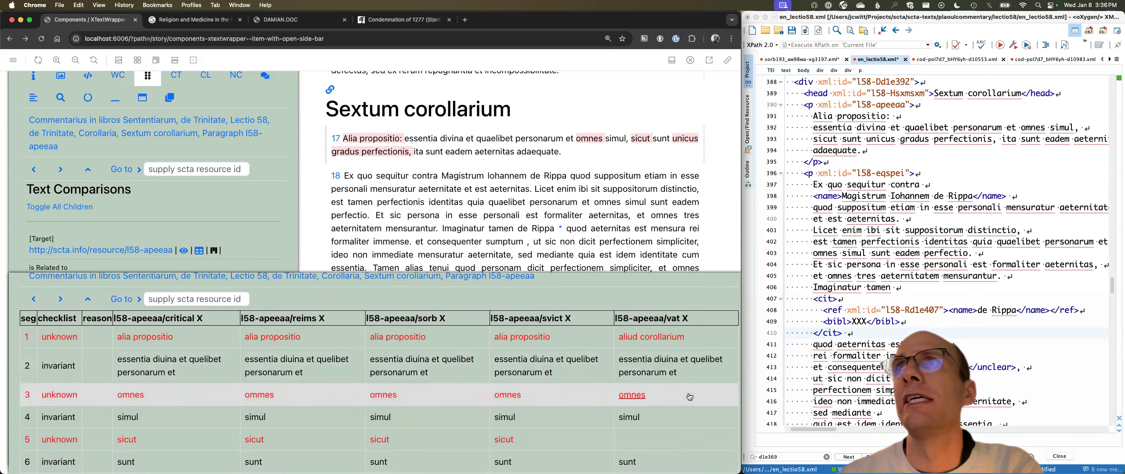
pyautogui.click(685, 319)
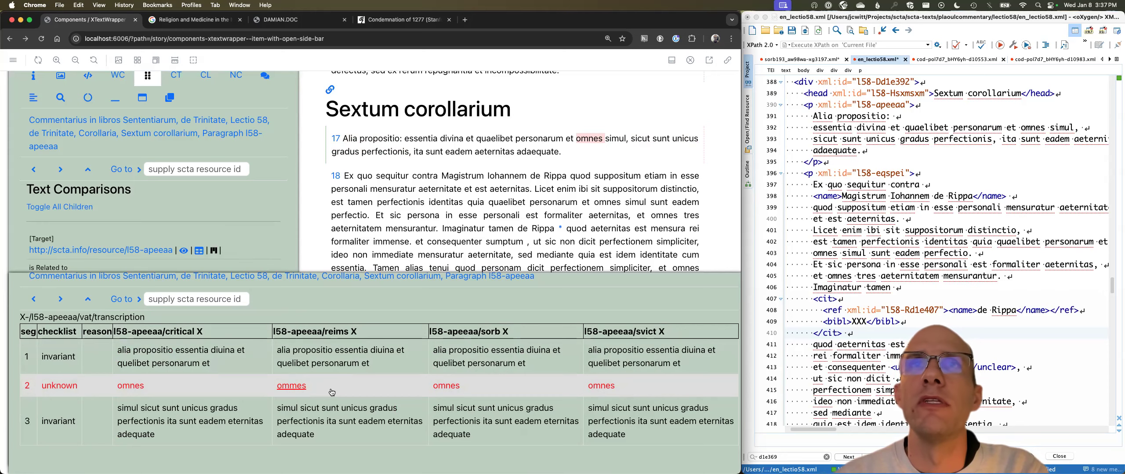
pyautogui.scroll(-1, 329, 390)
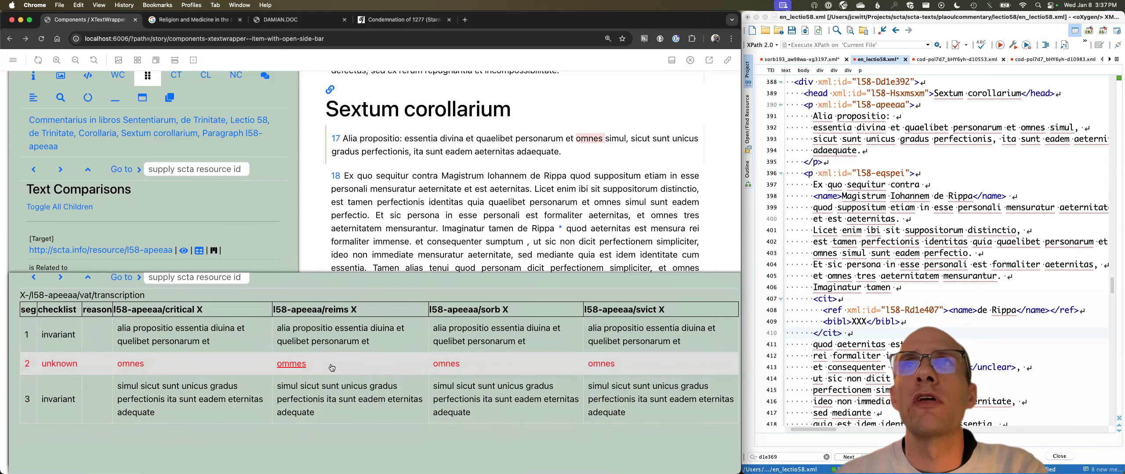
# Check the manuscript images for the segment 2 reading in the reims, sorb and svict witnesses, ending on the Reims "ommes"
pyautogui.click(293, 366)
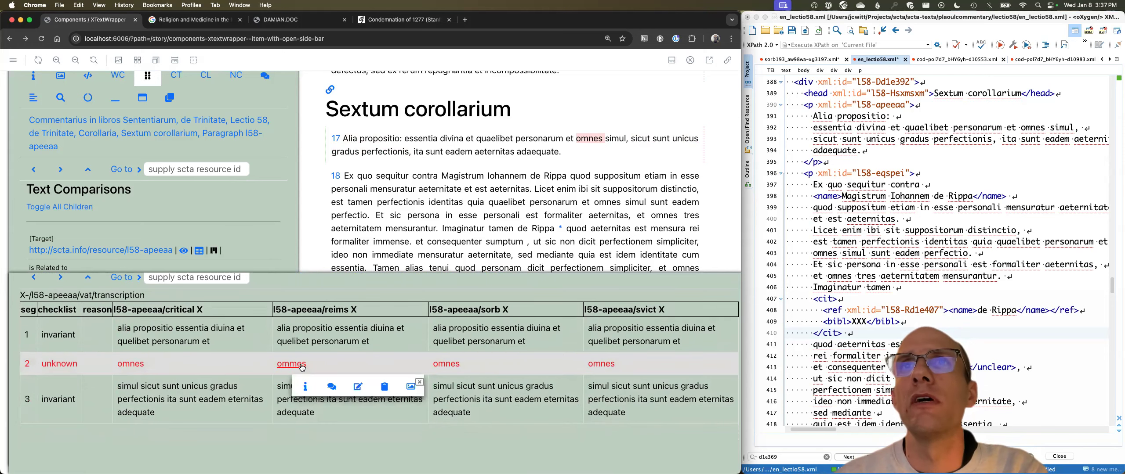
pyautogui.click(410, 389)
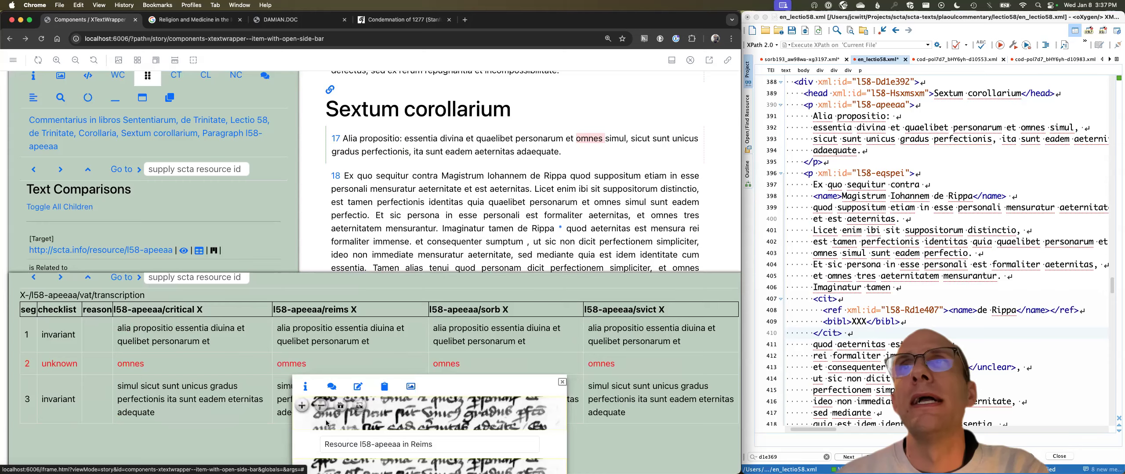
pyautogui.click(453, 368)
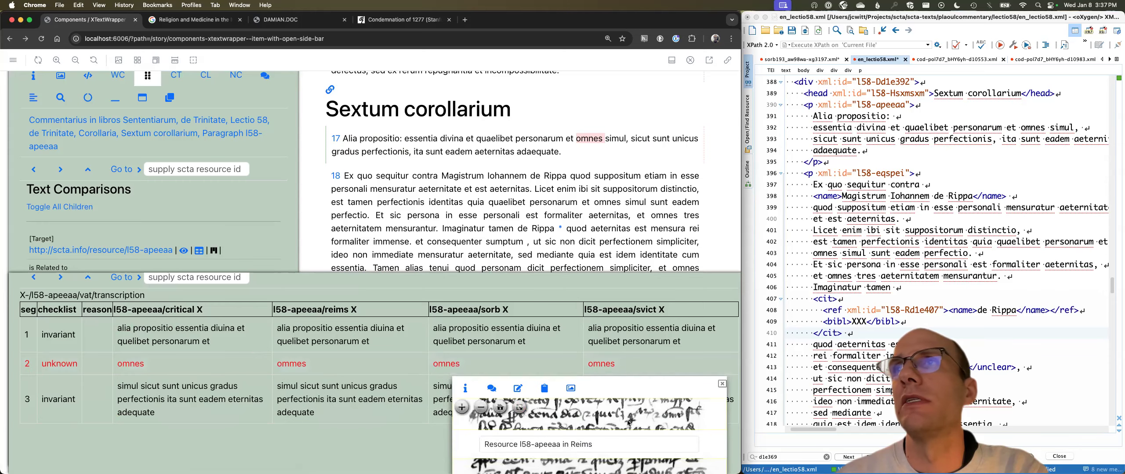
pyautogui.click(609, 368)
pyautogui.moveTo(596, 416)
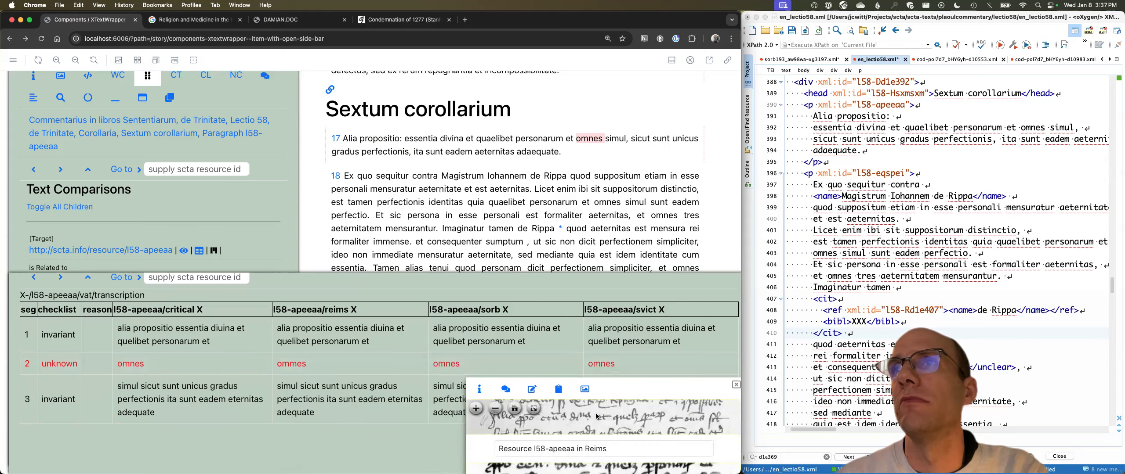
pyautogui.click(292, 365)
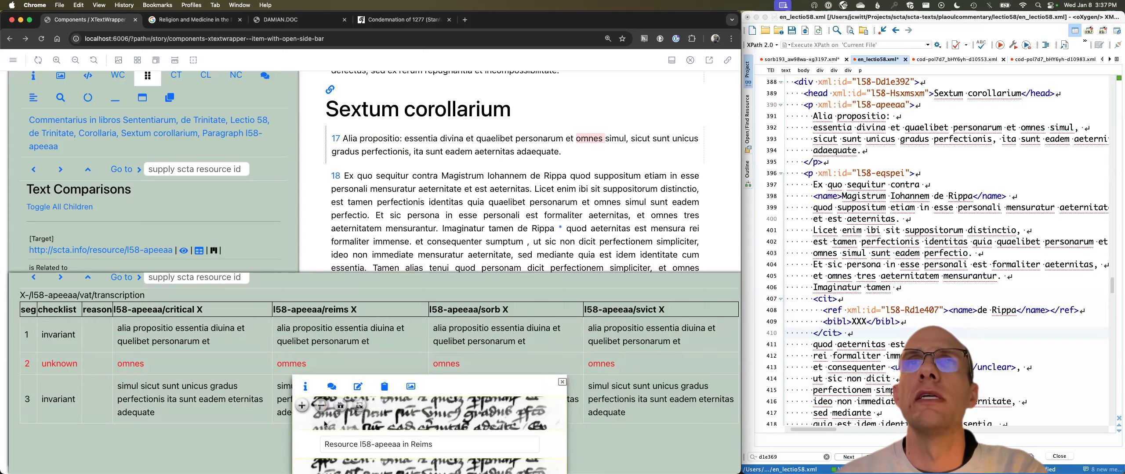
# Correct "ommes" to "omnes" on line 314 of reims_lectio58.xml in GitHub, commit the change, and close the editor window and image popup
pyautogui.click(359, 387)
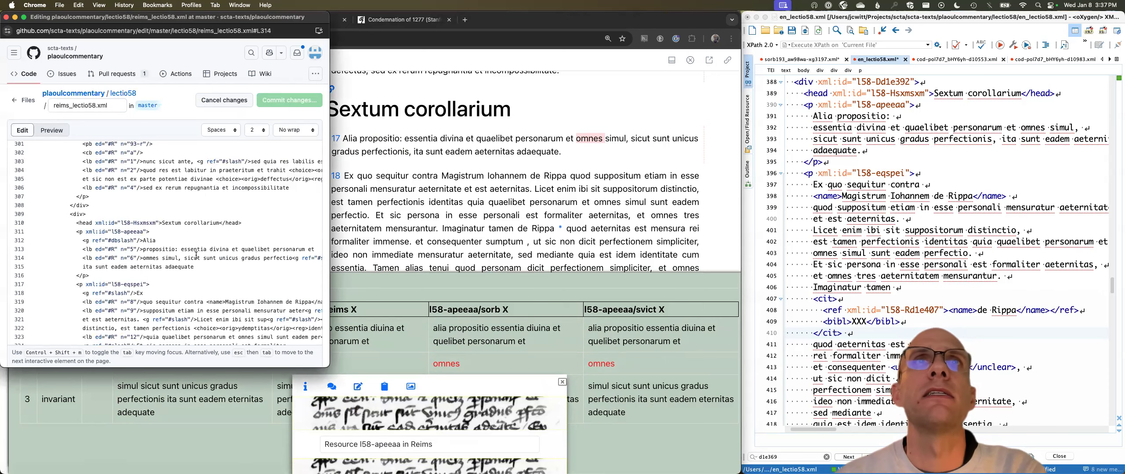
pyautogui.click(157, 258)
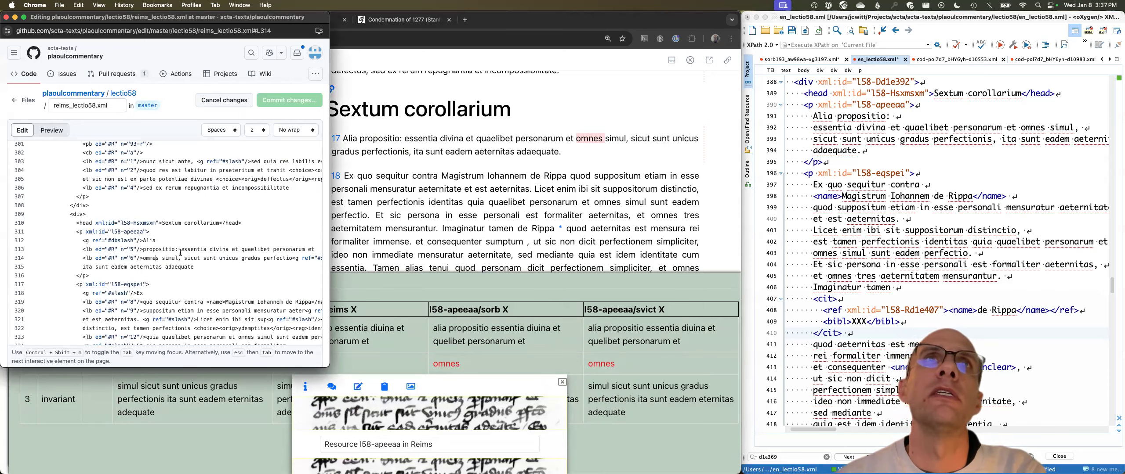
pyautogui.press('BackSpace')
pyautogui.write('n')
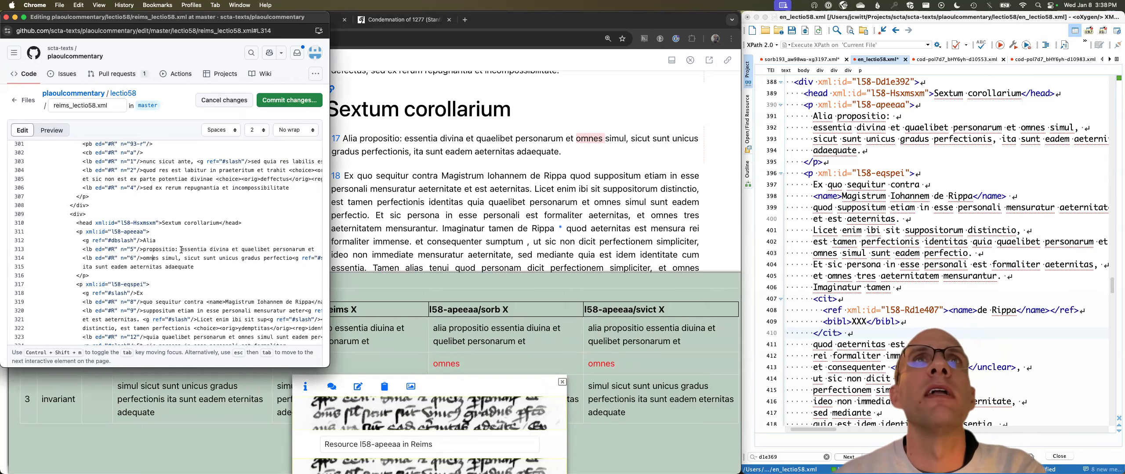
pyautogui.click(302, 101)
pyautogui.press('Return')
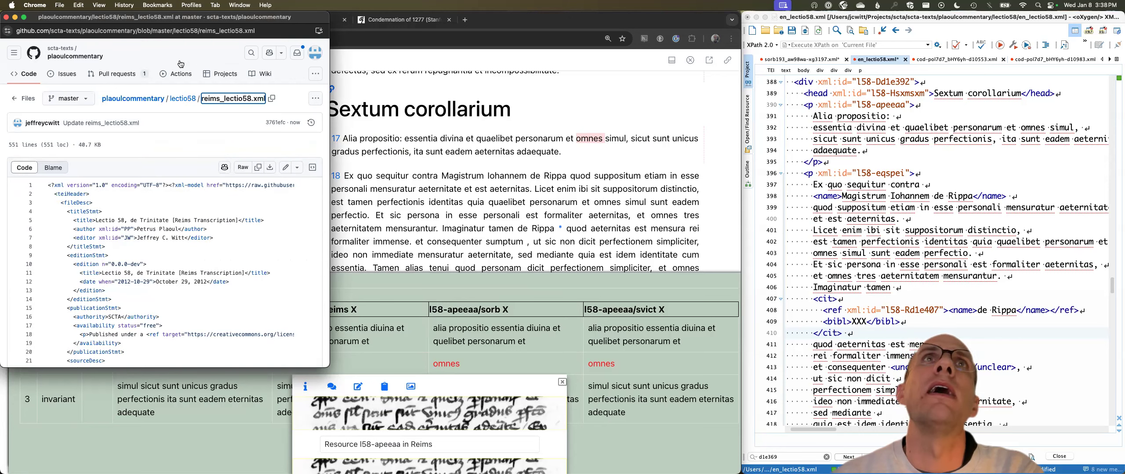
pyautogui.click(6, 17)
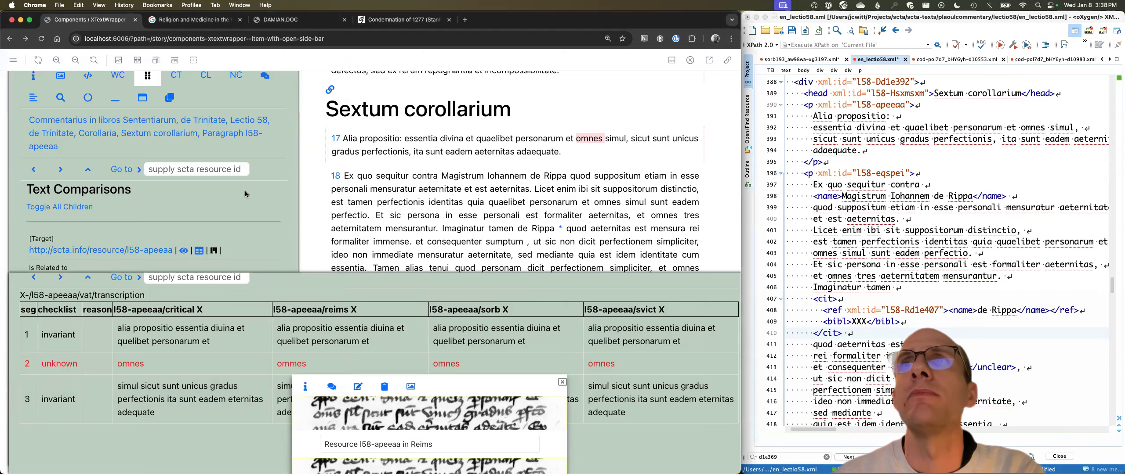
pyautogui.click(562, 382)
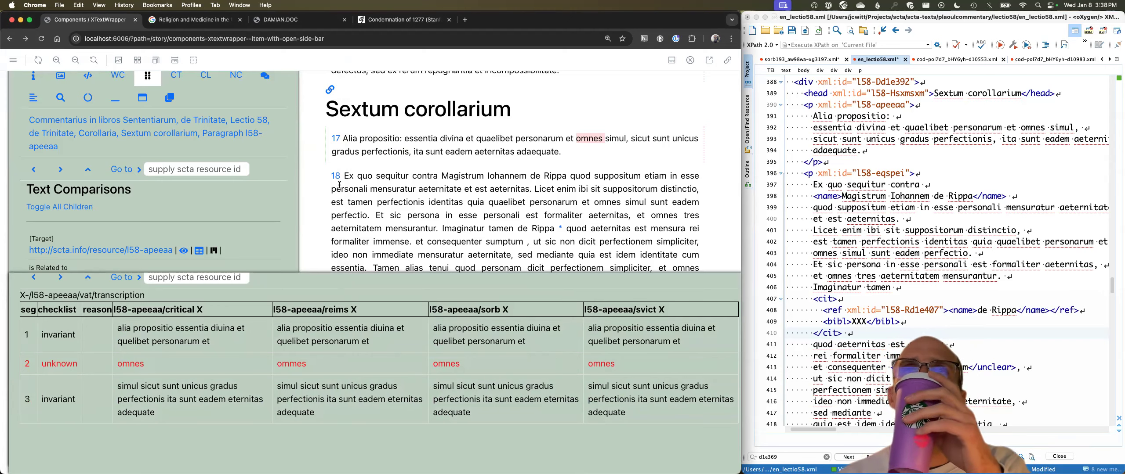
pyautogui.scroll(1, 339, 185)
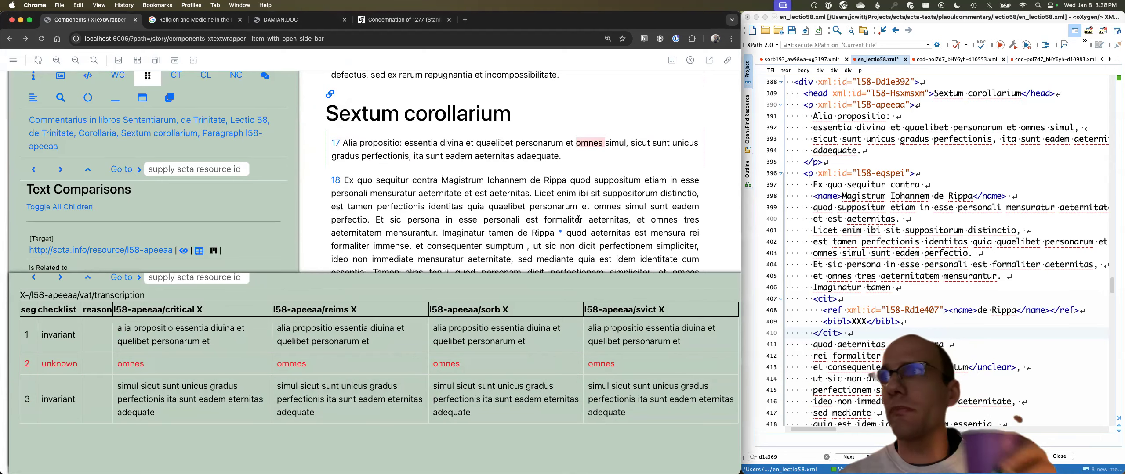
# Restore the vat witness to the collation and begin the English translation atop paragraph l58-apeeaa in en_lectio58.xml with "Another proposition:"
pyautogui.click(925, 107)
pyautogui.press('Return')
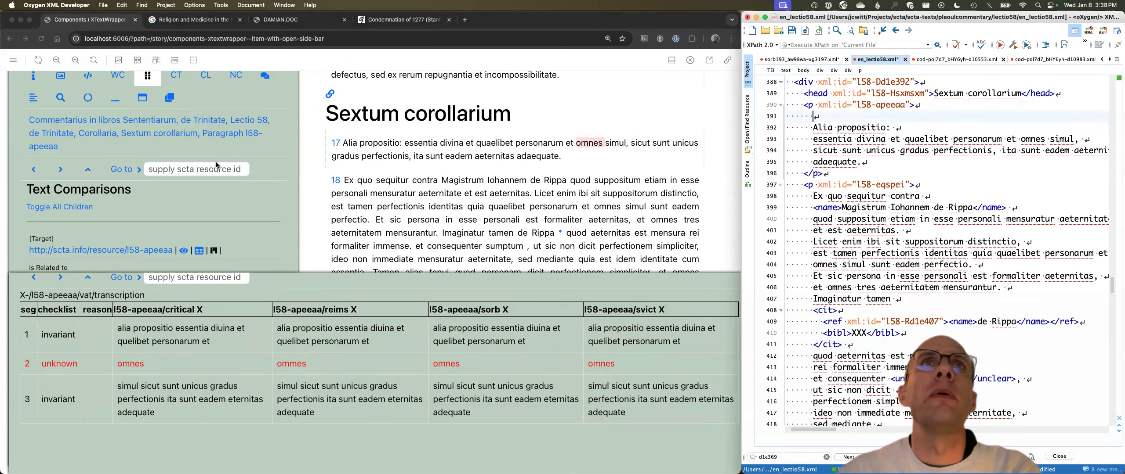
pyautogui.click(24, 296)
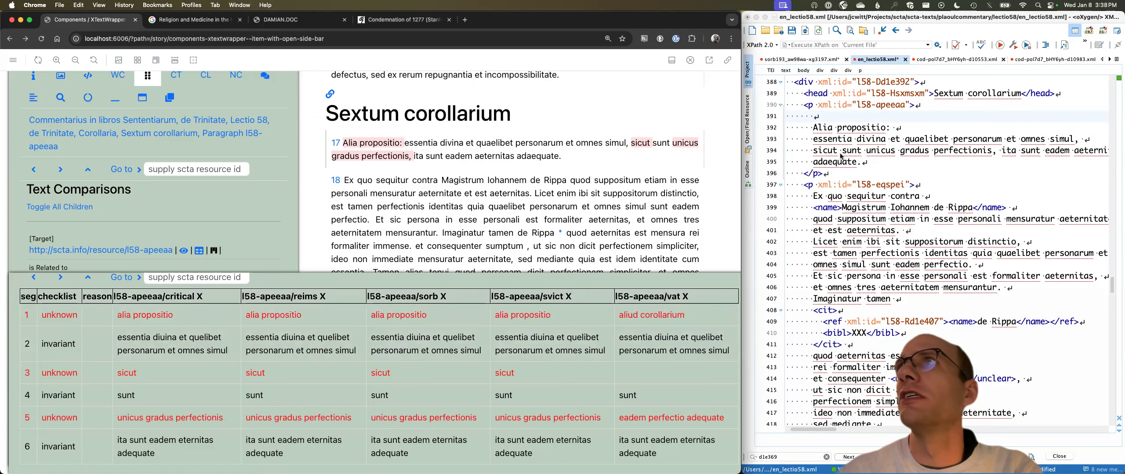
pyautogui.click(832, 118)
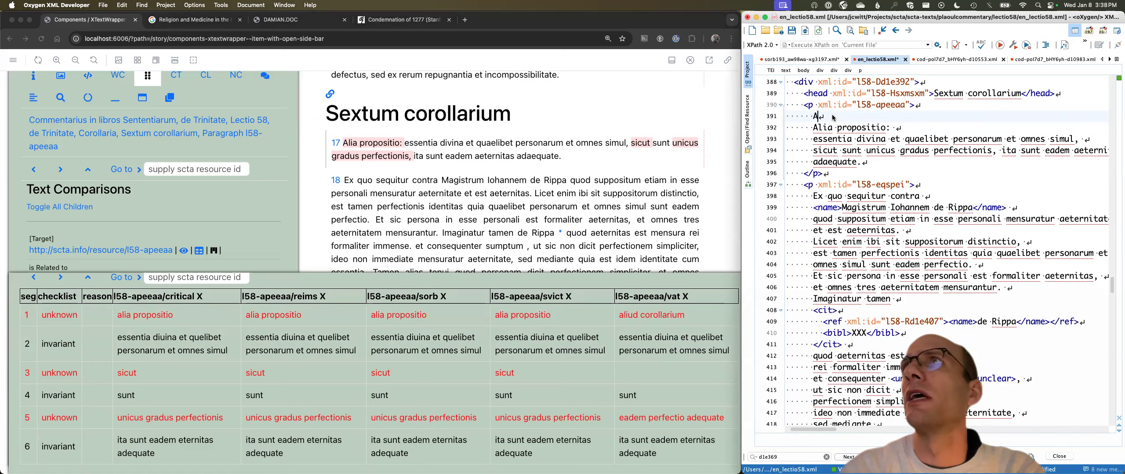
pyautogui.write('Another proposition:')
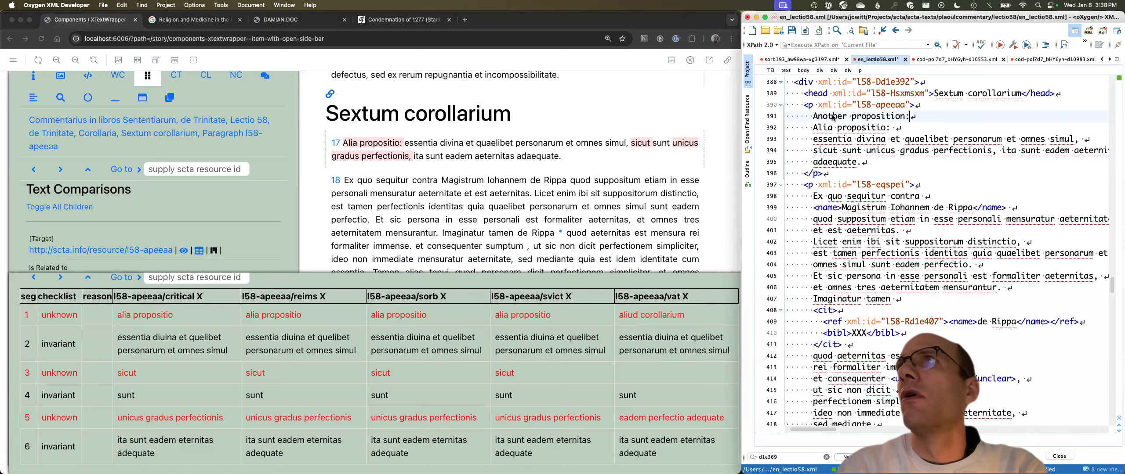
# Add a translation line reading "the divine essence and any and all of the persons at the same time,"
pyautogui.press('Return')
pyautogui.write('the divine essence and any o')
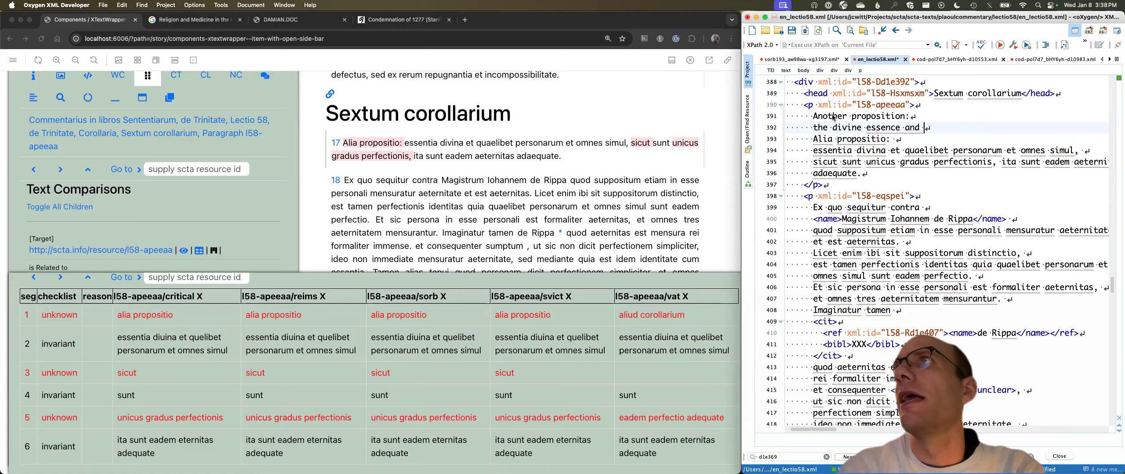
pyautogui.press('BackSpace')
pyautogui.write('and all of the person')
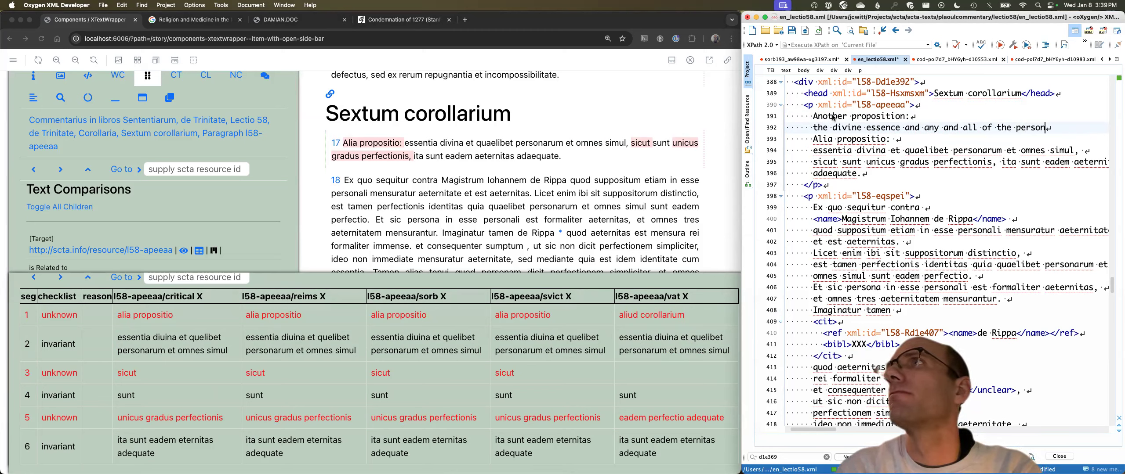
pyautogui.write('s at the same')
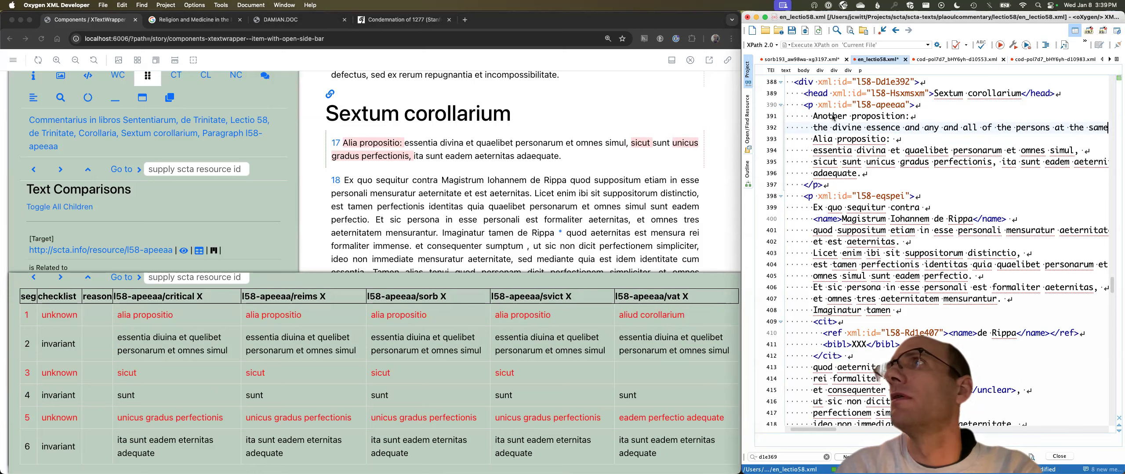
pyautogui.write(' time,')
# Translate the "sicut sunt unicus gradus perfectionis" clause on a new line as "just as the are a single grade of perfection,"
pyautogui.press('Return')
pyautogui.write('just ')
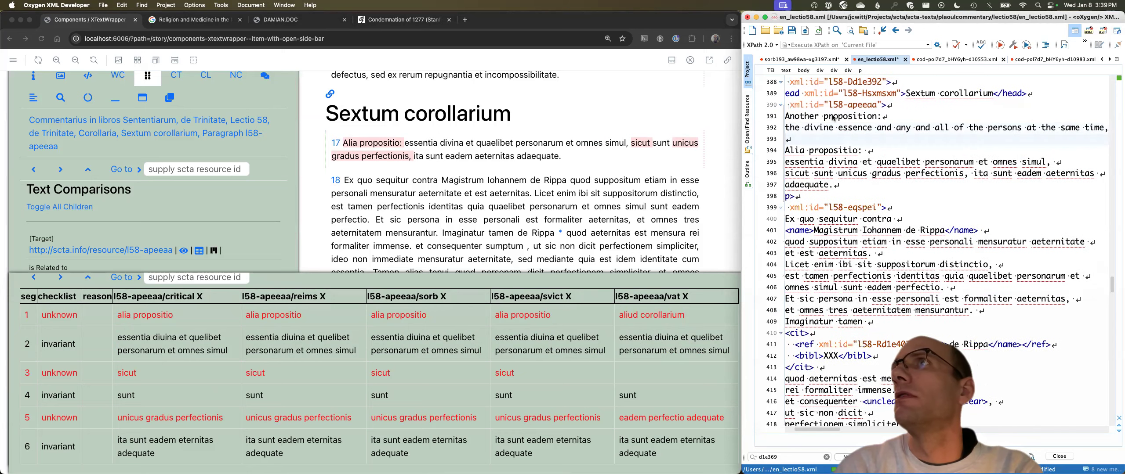
pyautogui.write('as the are ')
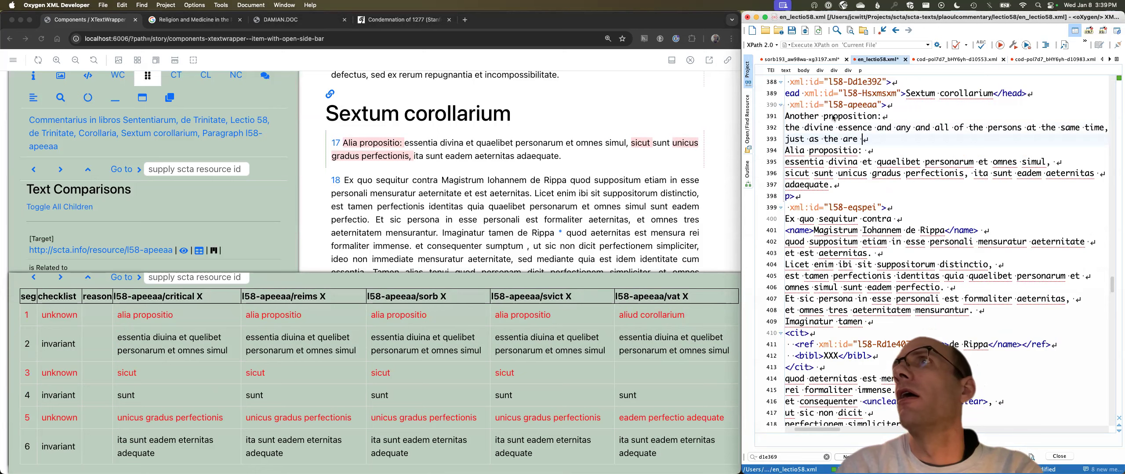
pyautogui.write('of')
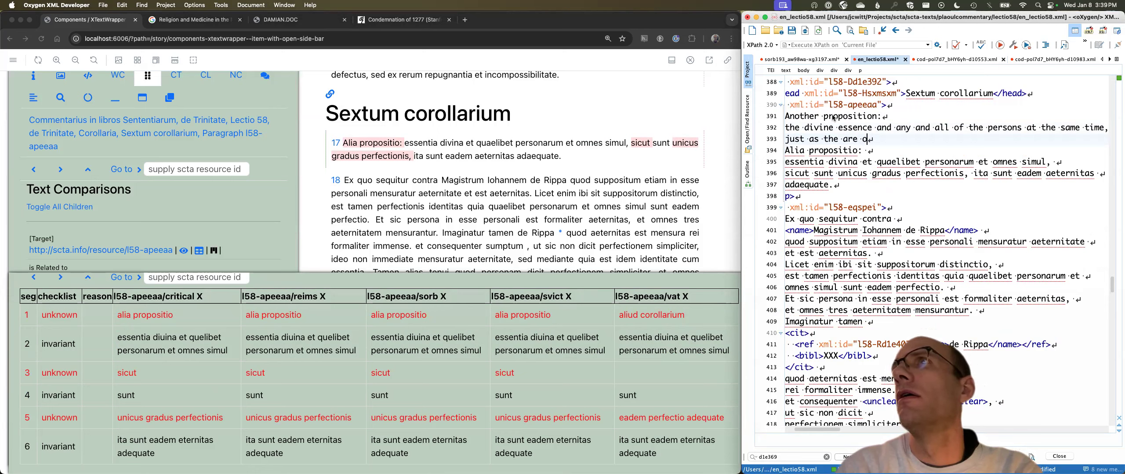
pyautogui.press('BackSpace')
pyautogui.press('BackSpace')
pyautogui.press('BackSpace')
pyautogui.write('a single')
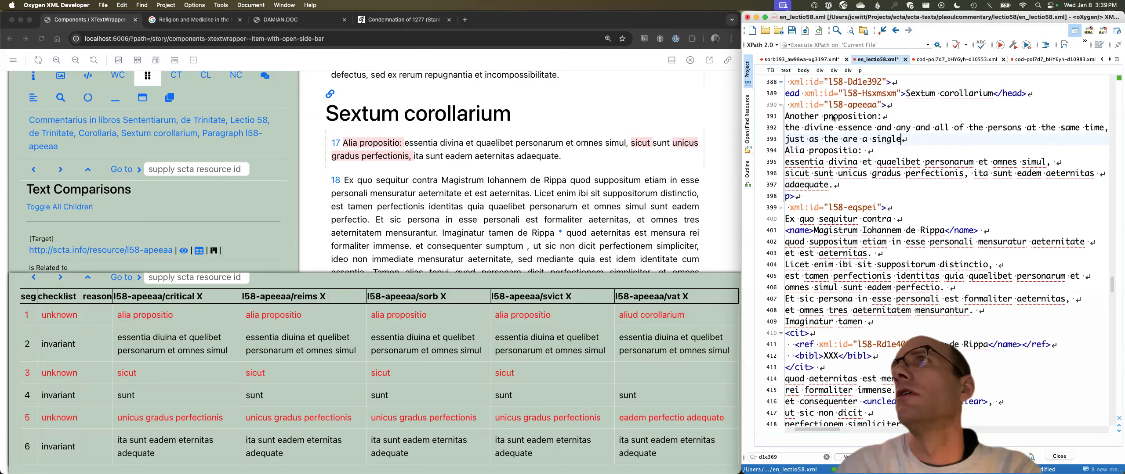
pyautogui.write(' unique')
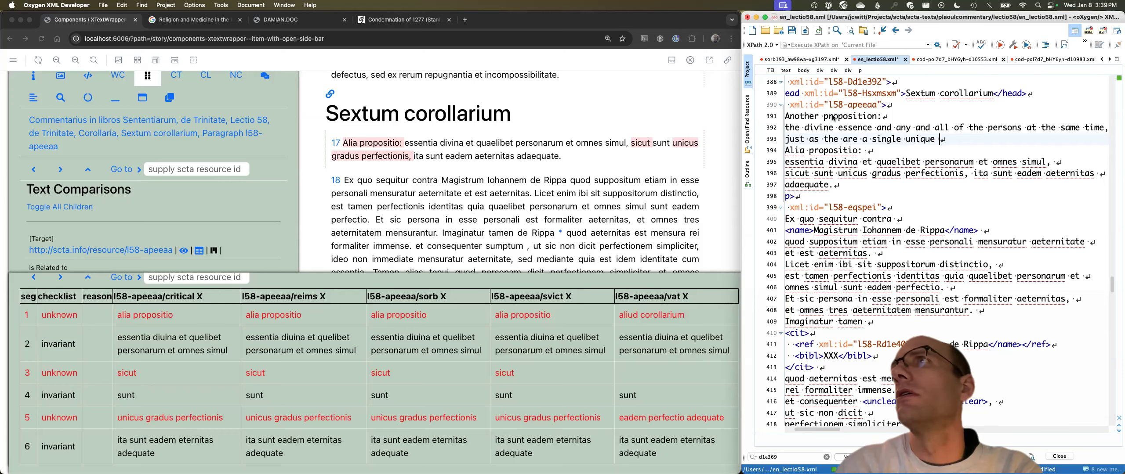
pyautogui.press('BackSpace')
pyautogui.press('BackSpace')
pyautogui.press('BackSpace')
pyautogui.press('BackSpace')
pyautogui.press('BackSpace')
pyautogui.press('BackSpace')
pyautogui.press('BackSpace')
pyautogui.write('grade of perfection,')
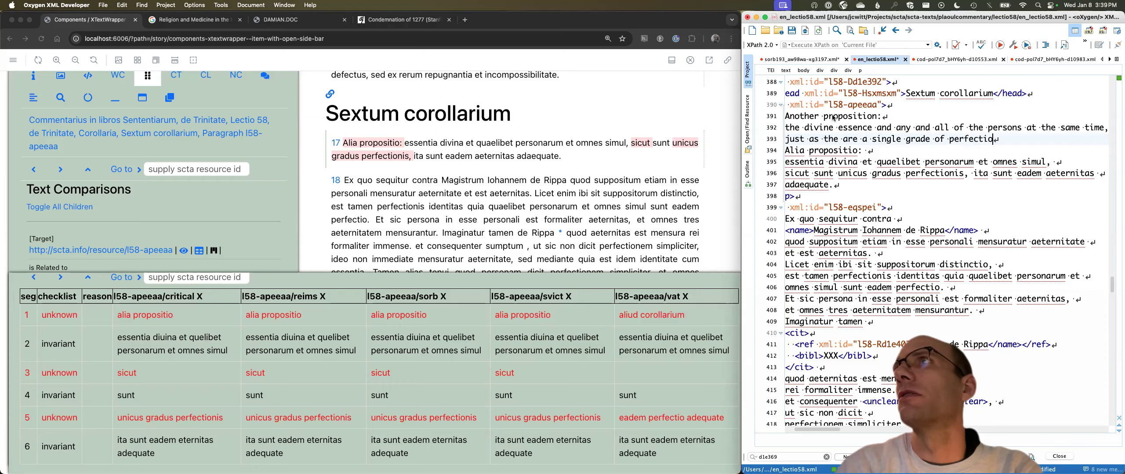
# Translate the "ita sunt eadem aeternitas" clause on a new line as "so they are the same eternity"
pyautogui.press('Return')
pyautogui.write('so they are')
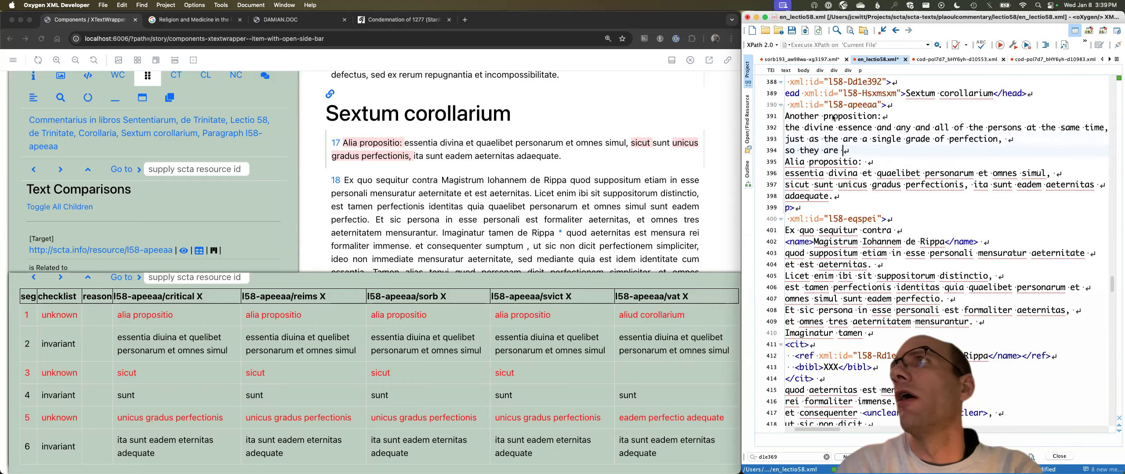
pyautogui.hscroll(-2, 835, 126)
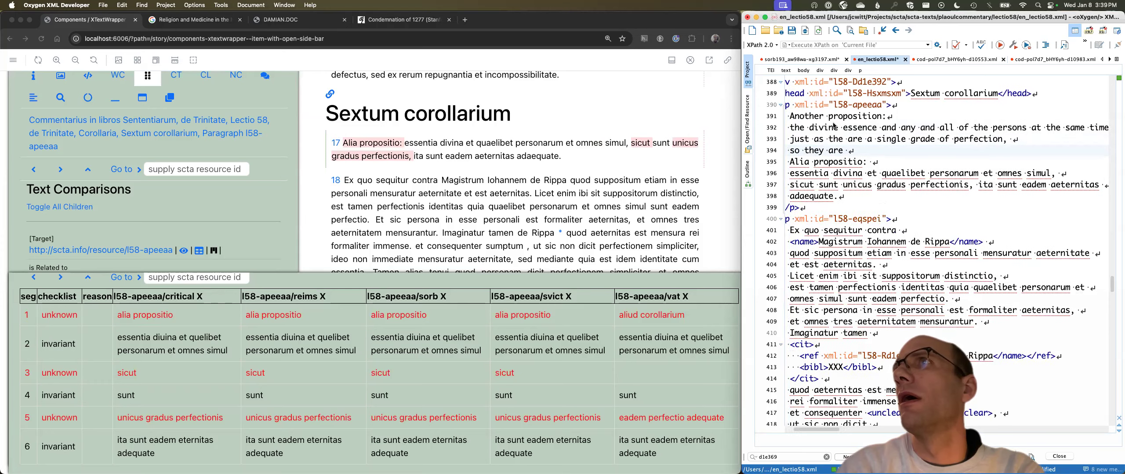
pyautogui.scroll(-1, 834, 126)
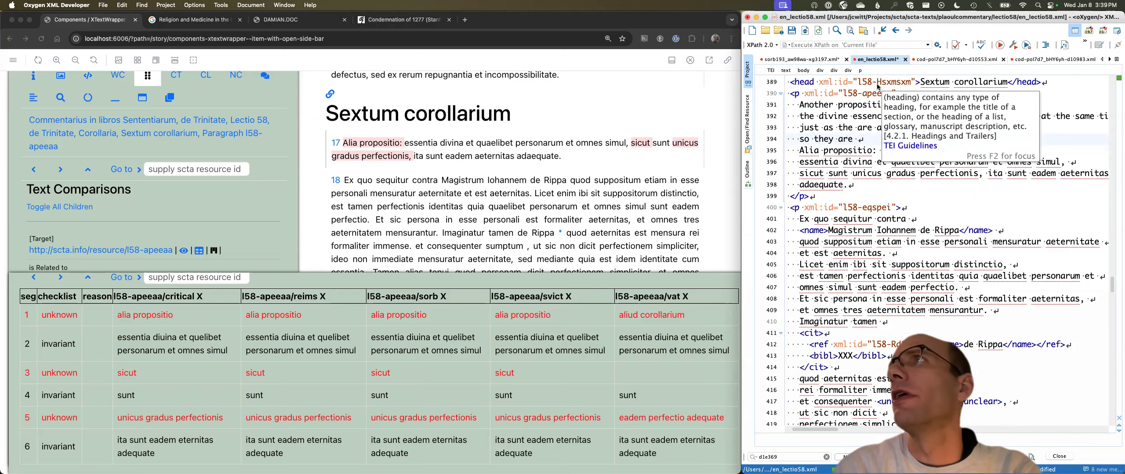
pyautogui.write('the s')
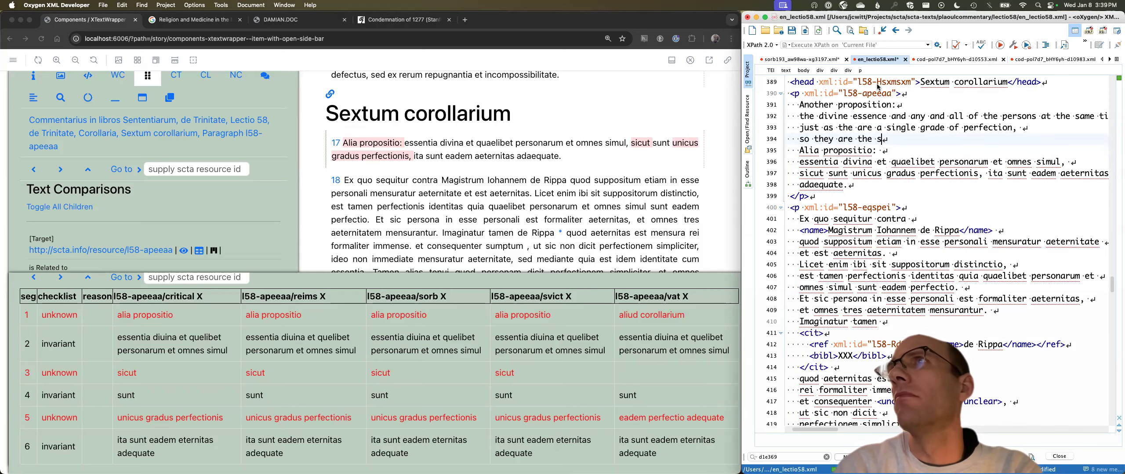
pyautogui.write('ame eternity')
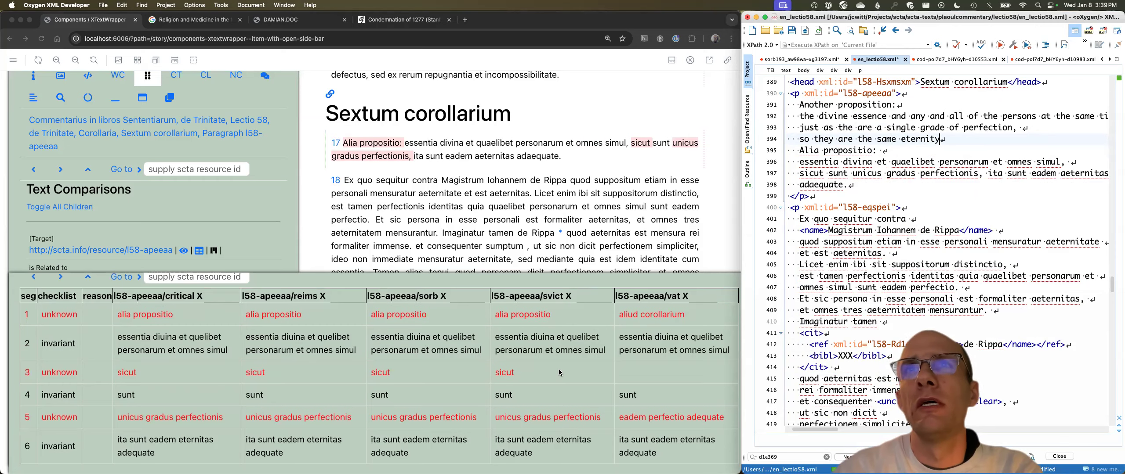
# Check the manuscript image for the segment 6 reading "ita sunt eadem eternitas adequate" in the browser's collation table, and close the image popup
pyautogui.scroll(-2, 614, 424)
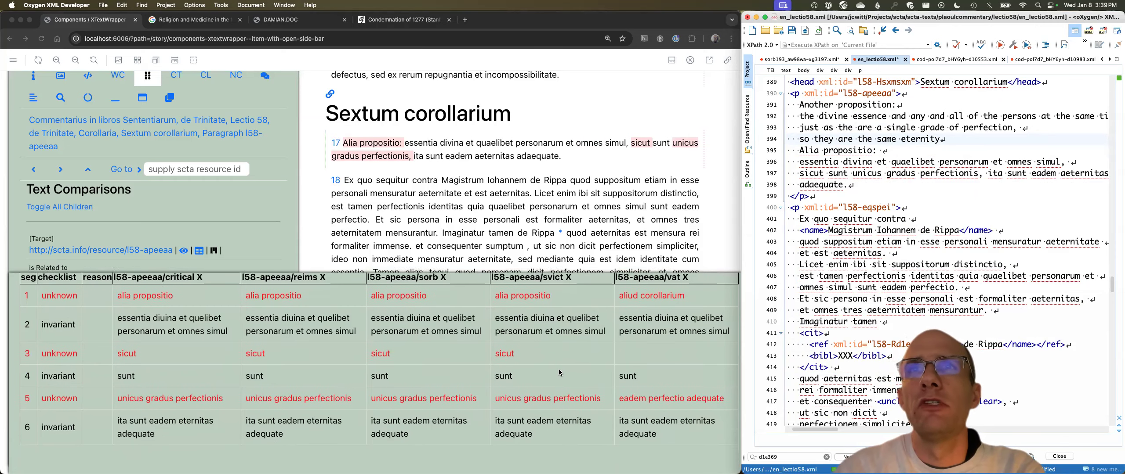
pyautogui.click(615, 424)
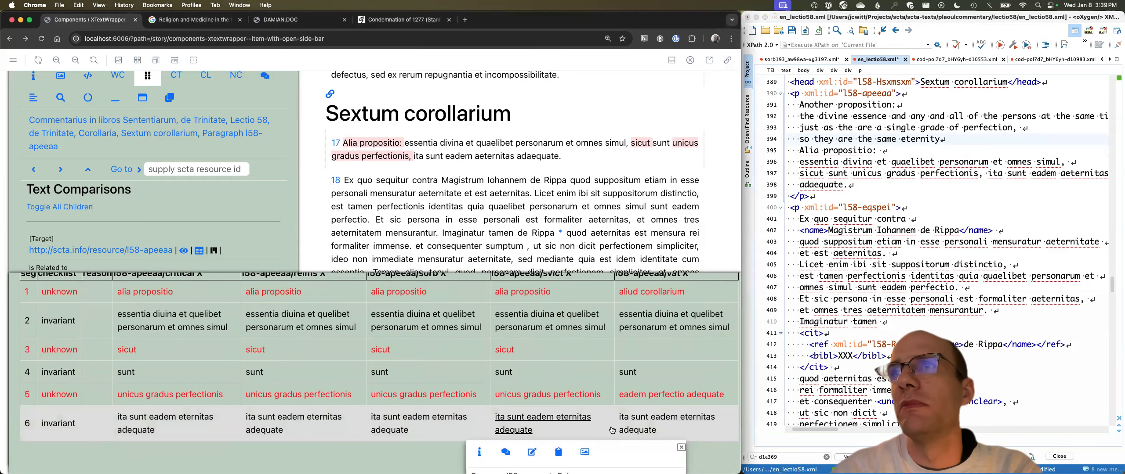
pyautogui.scroll(-1, 624, 400)
pyautogui.scroll(-2, 624, 399)
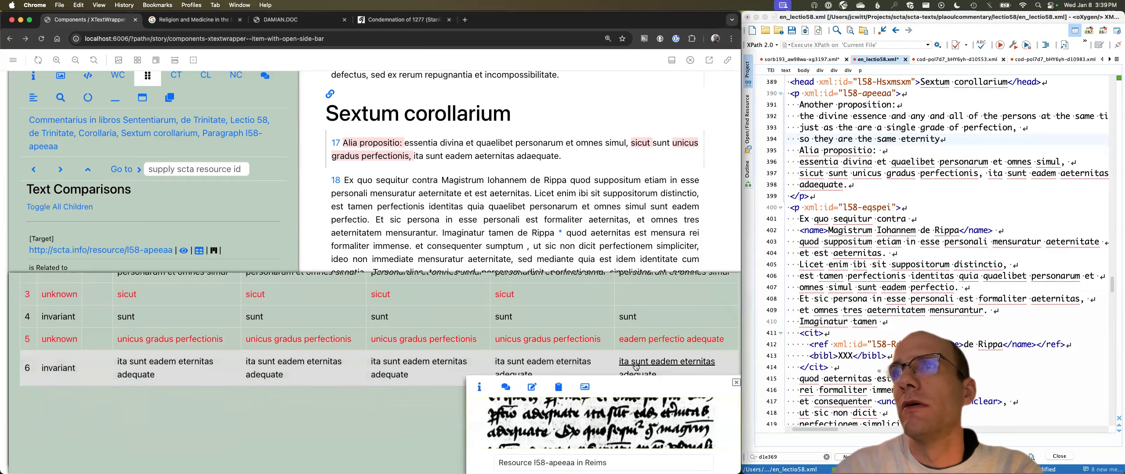
pyautogui.click(736, 382)
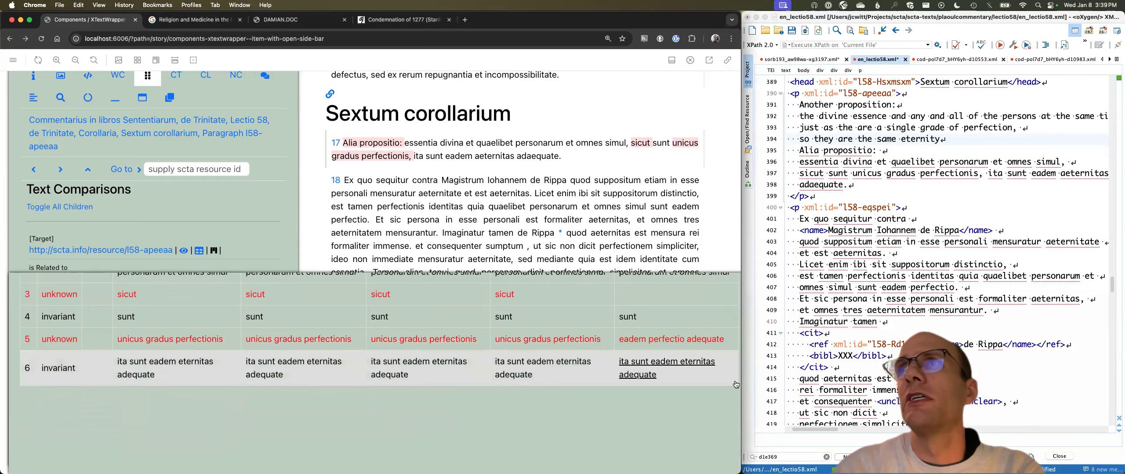
# Add related paragraph ppr-l58-apeeaa to the collation and compare the erlang and pal readings with the other witnesses
pyautogui.scroll(-3, 193, 226)
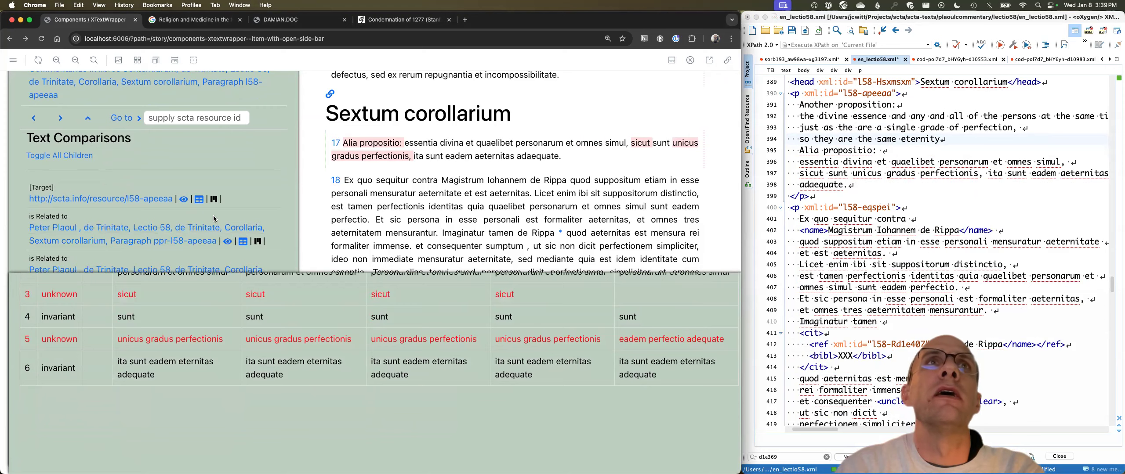
pyautogui.click(242, 245)
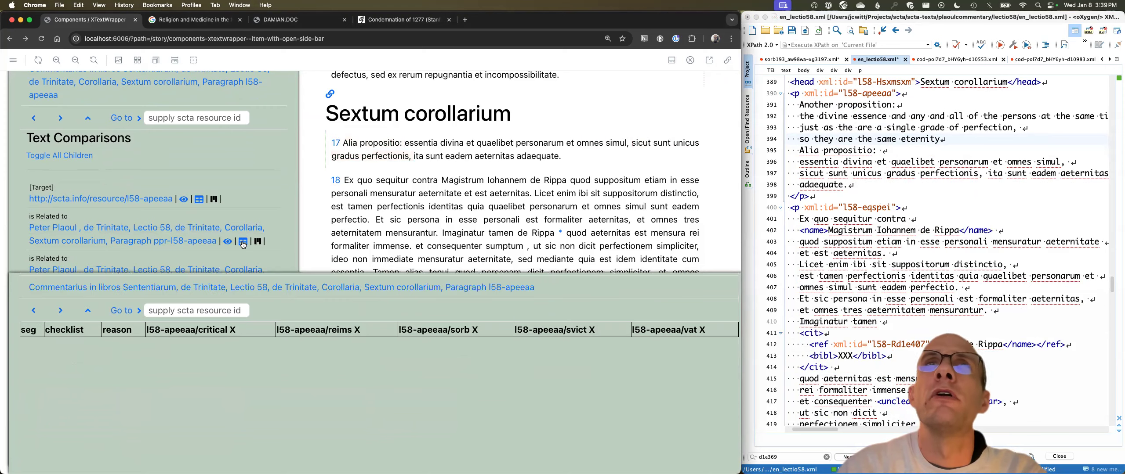
pyautogui.scroll(2, 457, 334)
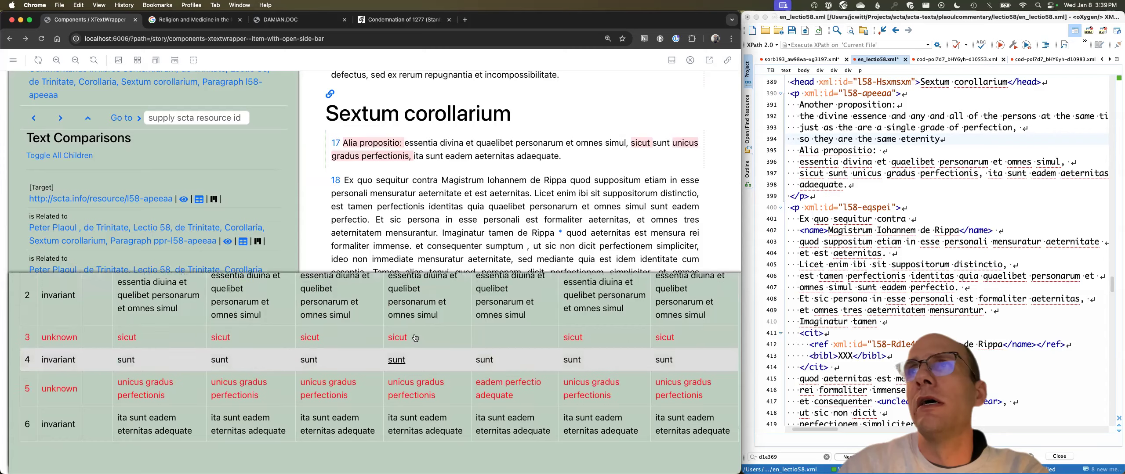
pyautogui.scroll(5, 501, 337)
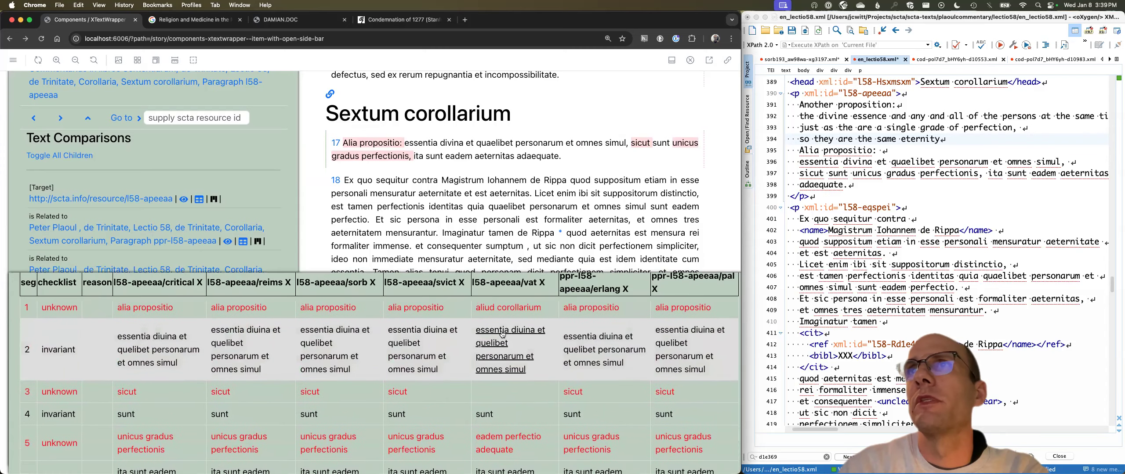
pyautogui.scroll(-4, 663, 367)
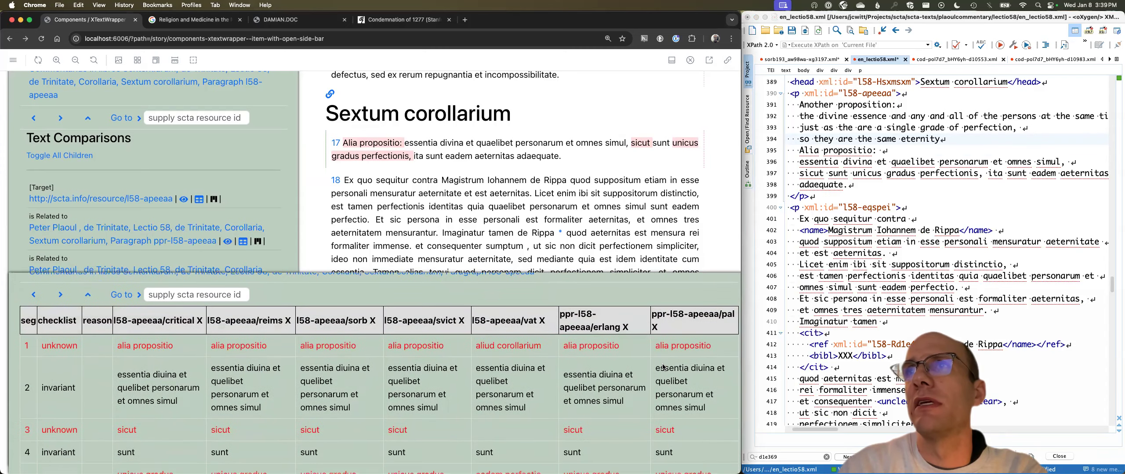
pyautogui.scroll(-2, 664, 367)
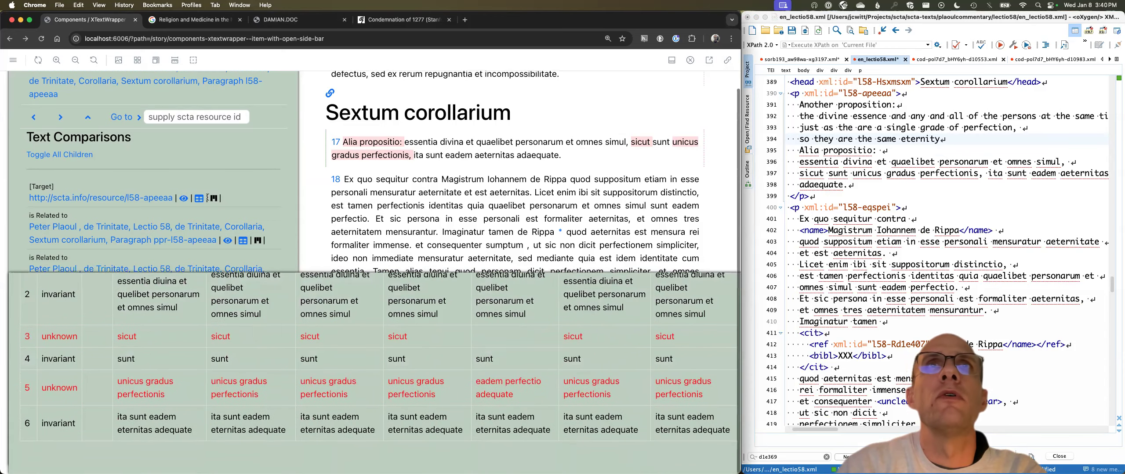
pyautogui.scroll(2, 238, 294)
pyautogui.scroll(3, 238, 295)
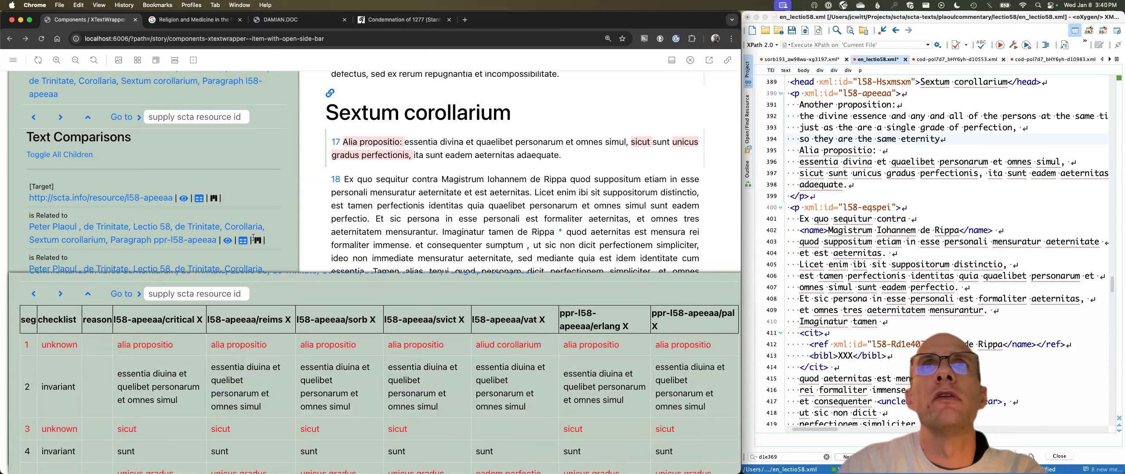
pyautogui.scroll(2, 290, 313)
# Add related paragraph ppra-l58-apeeaa to the collation, examine the bnf3074 variants in the enlarged table, and return to the half-height view
pyautogui.click(375, 285)
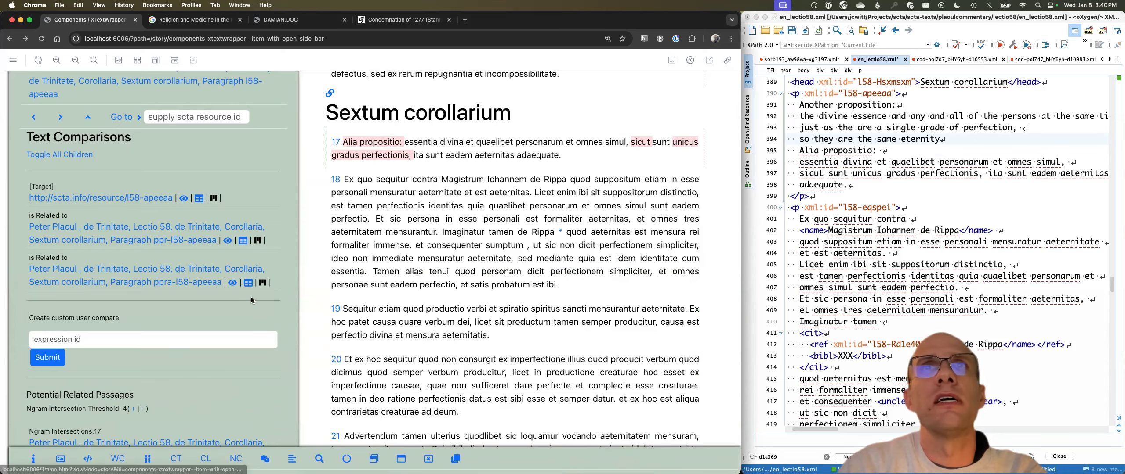
pyautogui.click(401, 458)
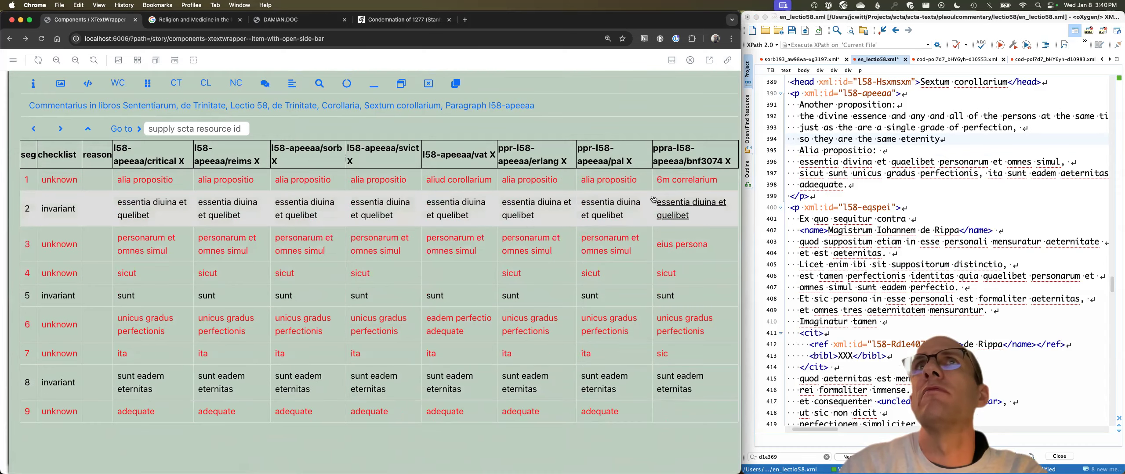
pyautogui.click(401, 84)
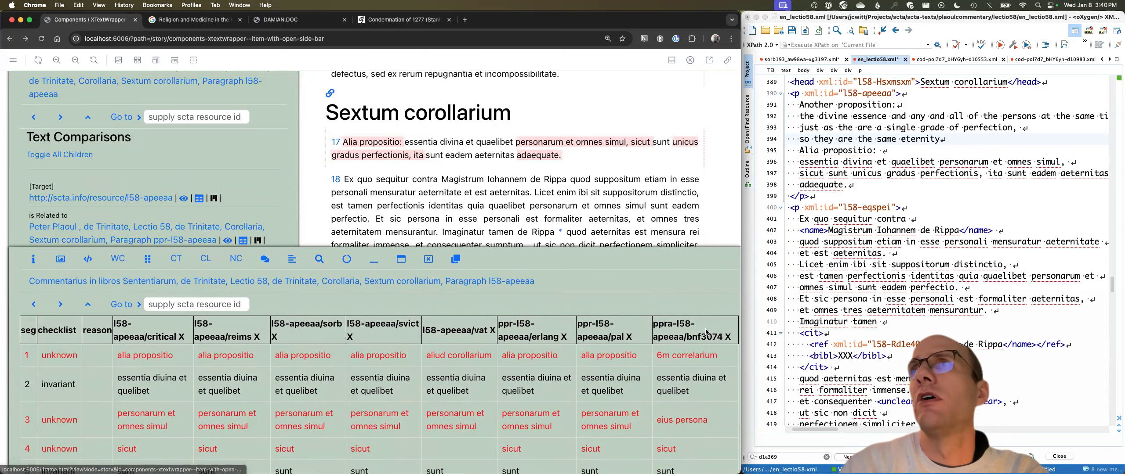
# Exclude the bnf3074, pal and erlang witnesses from the collation and return to the end of the "so they are the same eternity" line
pyautogui.click(727, 362)
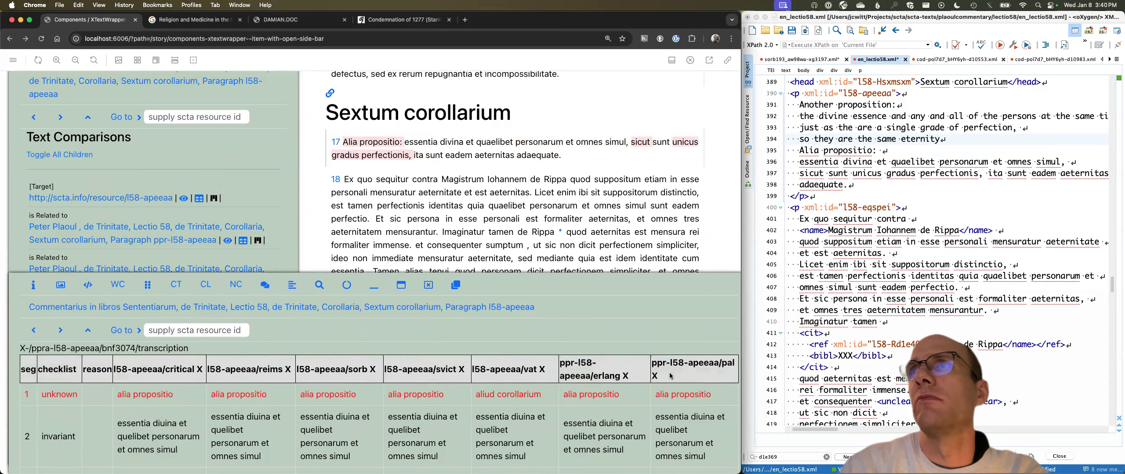
pyautogui.click(638, 374)
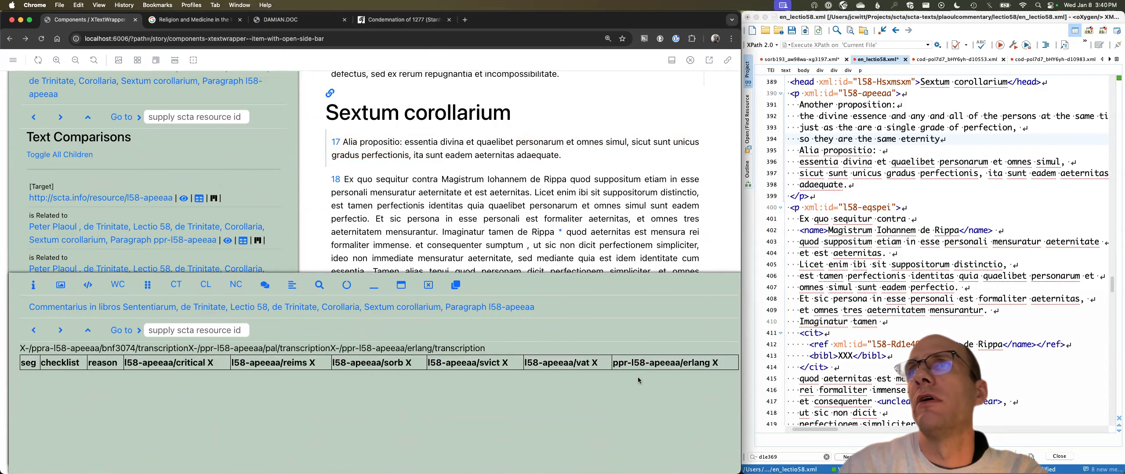
pyautogui.click(939, 144)
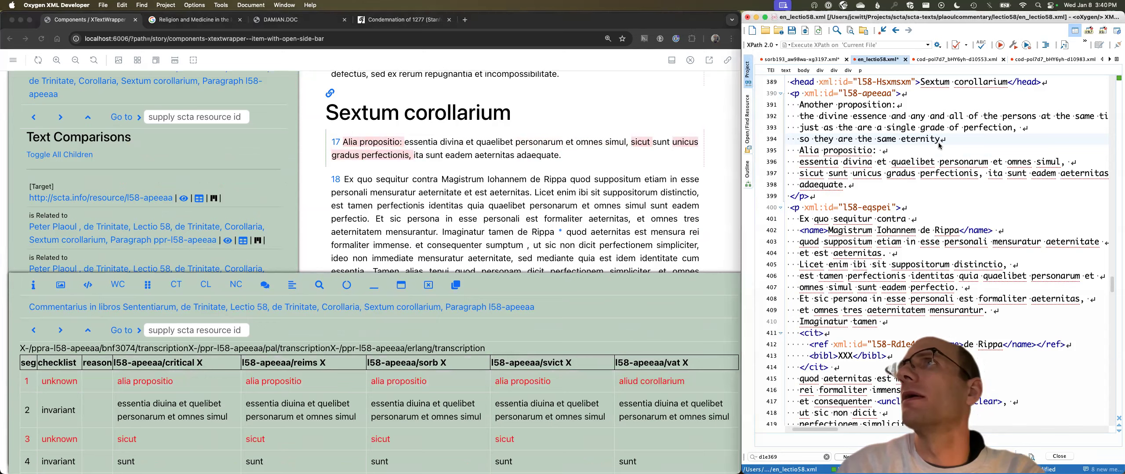
# Delete the leftover Latin lines from "Alia propositio" to "adaequate" in paragraph l58-apeeaa and end the English sentence with a period
pyautogui.click(863, 150)
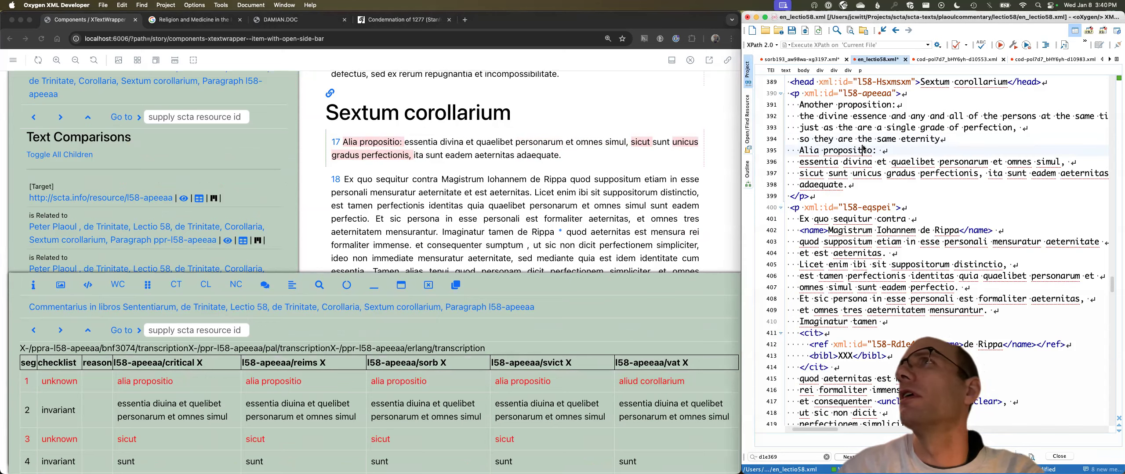
pyautogui.press('Up')
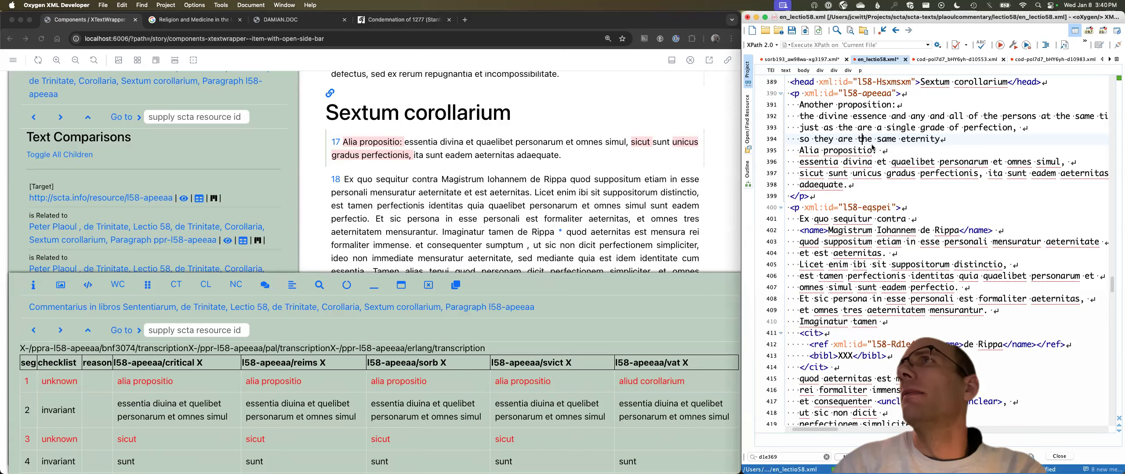
pyautogui.click(842, 149)
pyautogui.click(845, 143)
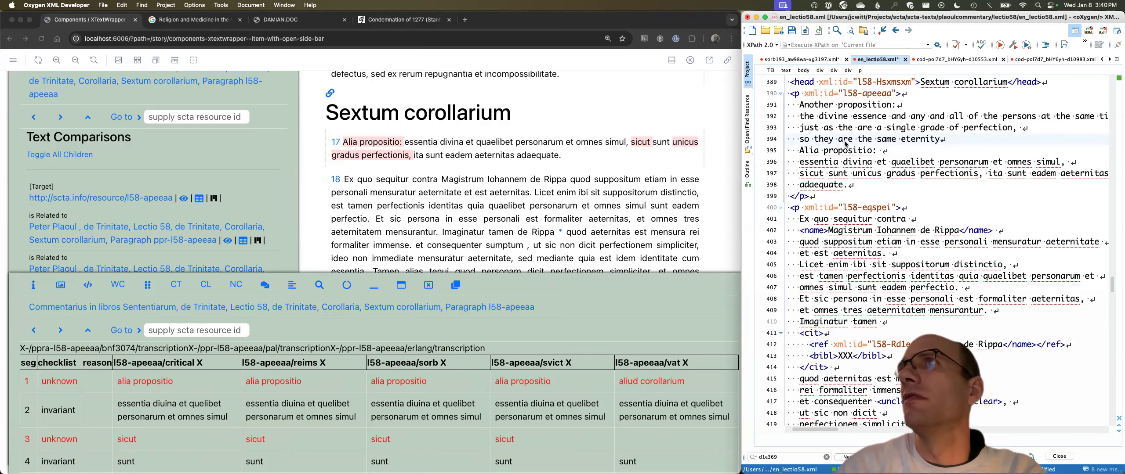
pyautogui.press('End')
pyautogui.hotkey('shift', 'Down')
pyautogui.hotkey('shift', 'Down')
pyautogui.hotkey('shift', 'Down')
pyautogui.hotkey('shift', 'Down')
pyautogui.press('BackSpace')
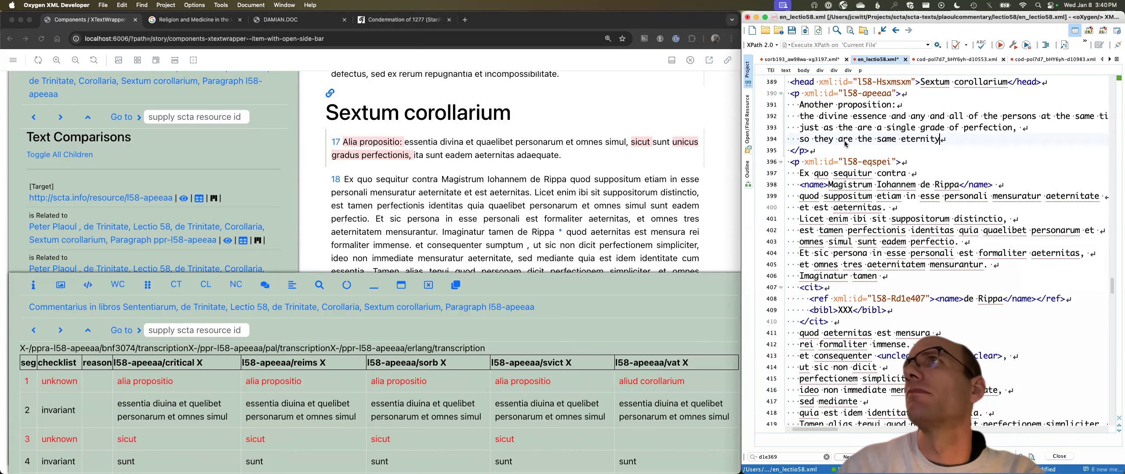
pyautogui.write('.')
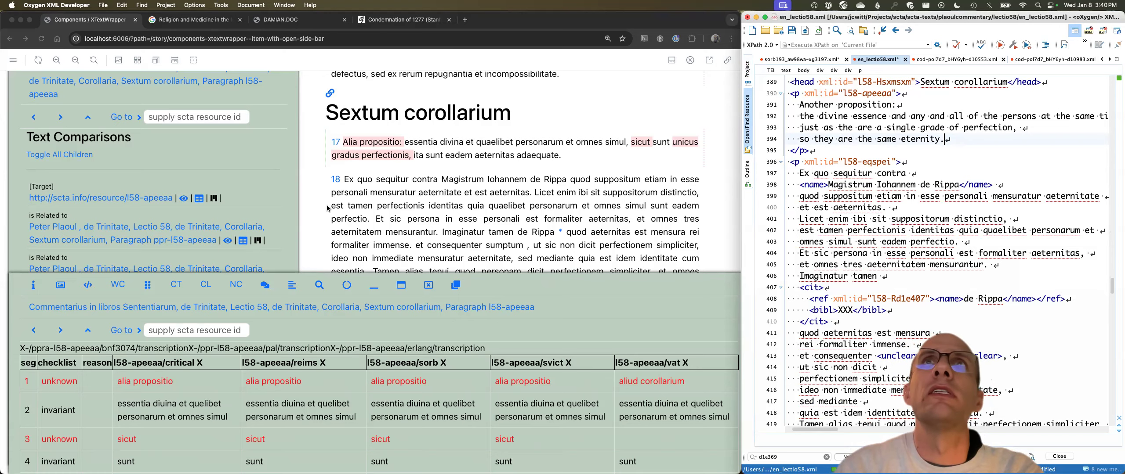
# In the browser's collation table, exclude the vat witness from paragraph l58-apeeaa
pyautogui.click(60, 330)
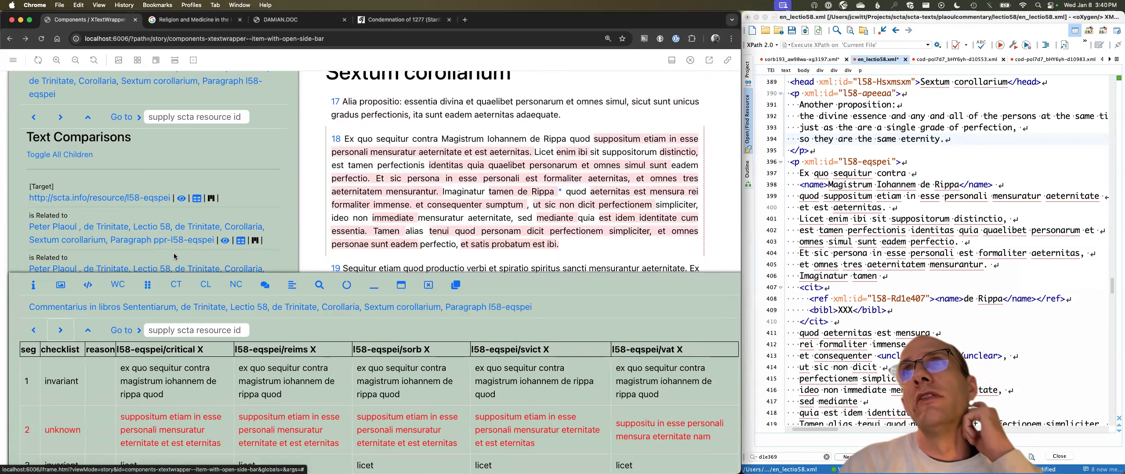
pyautogui.click(33, 332)
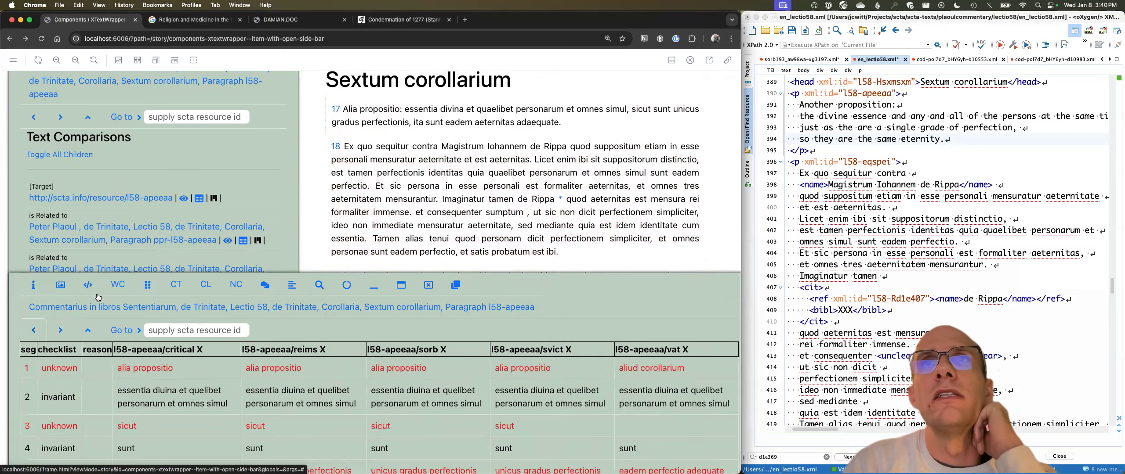
pyautogui.click(680, 350)
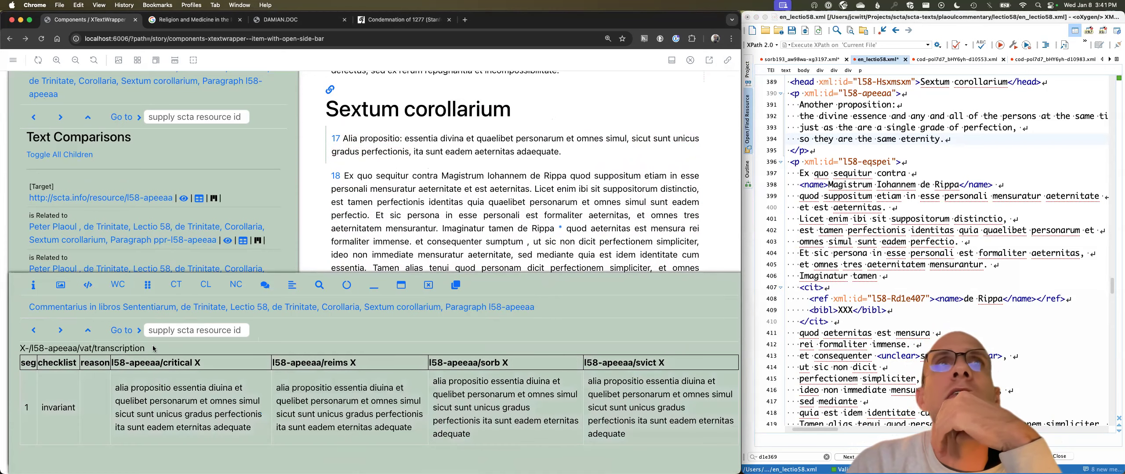
# Examine the variants of the following paragraph, l58-eqspei, and exclude the vat witness from its collation
pyautogui.click(61, 331)
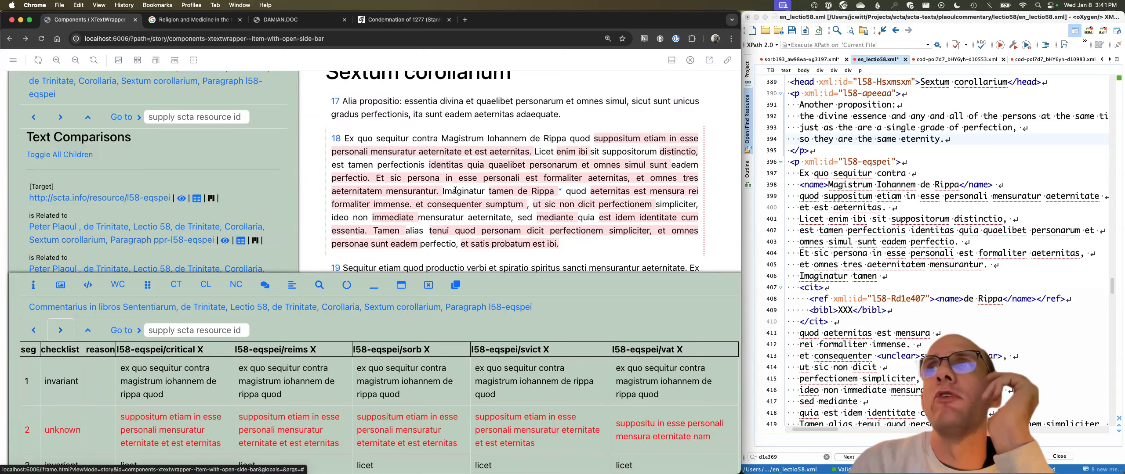
pyautogui.scroll(-2, 578, 350)
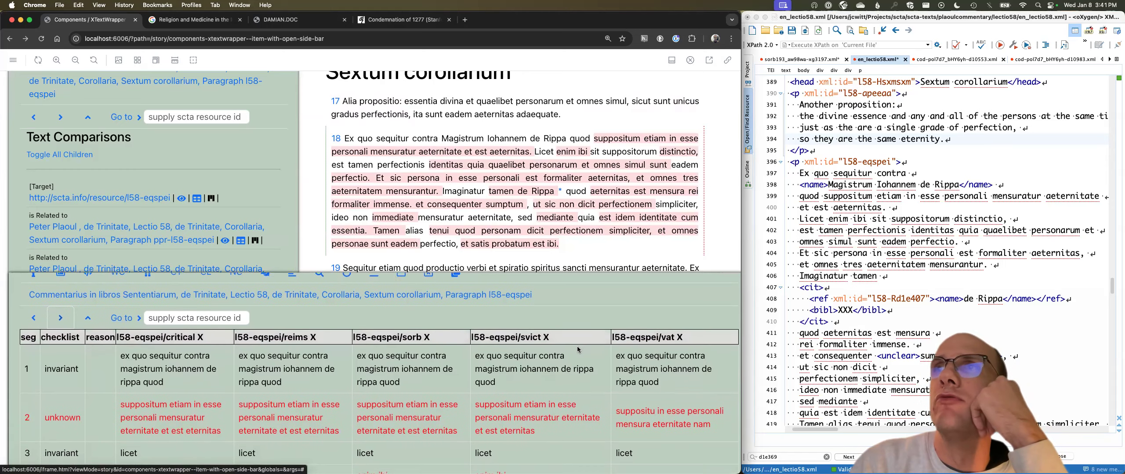
pyautogui.scroll(-10, 616, 371)
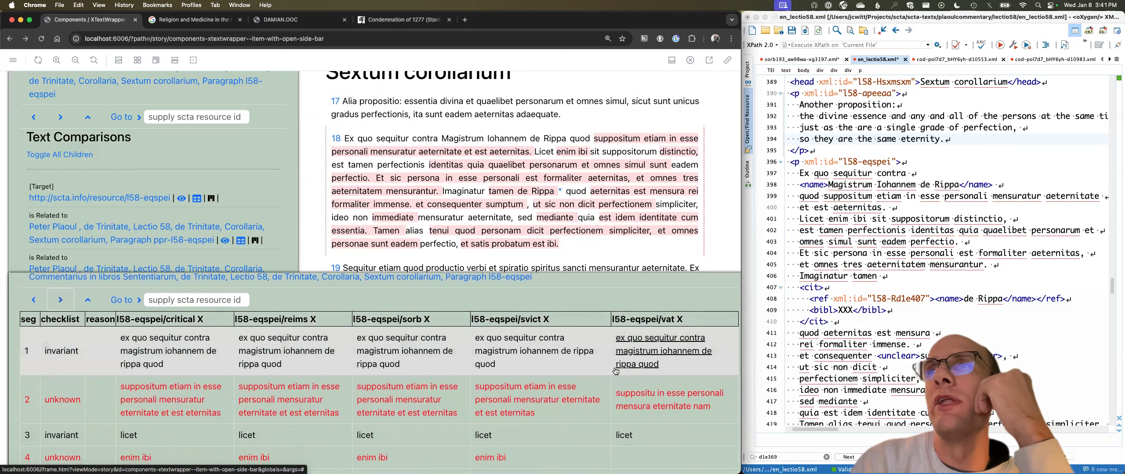
pyautogui.scroll(-8, 615, 371)
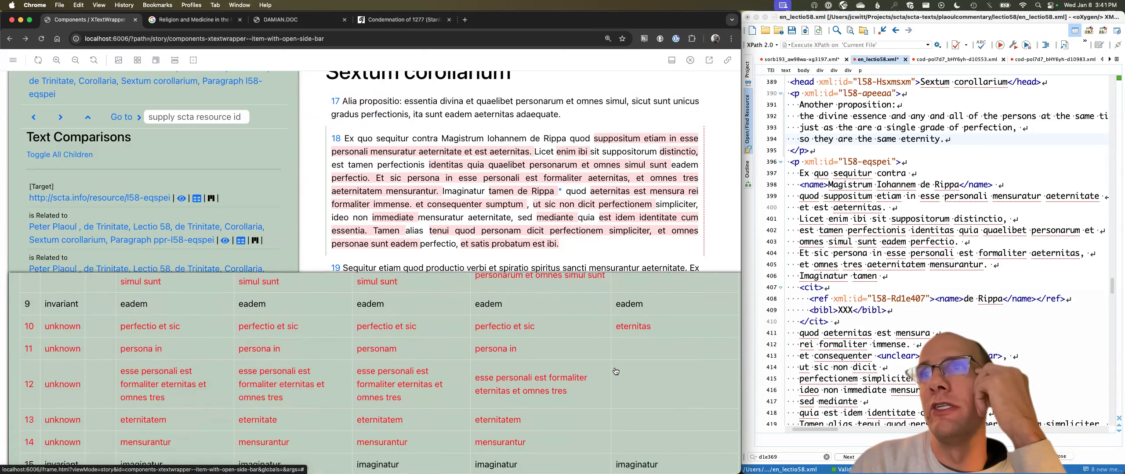
pyautogui.scroll(13, 616, 371)
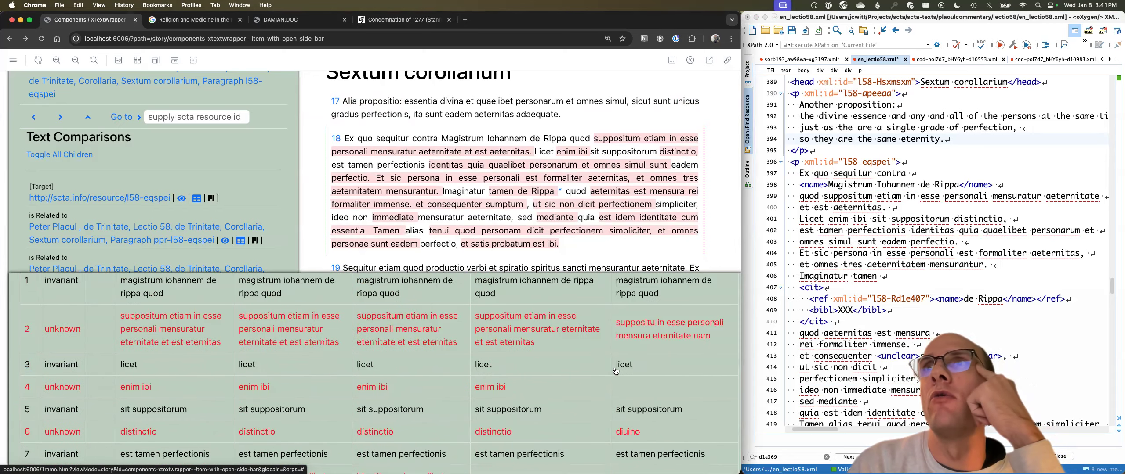
pyautogui.scroll(7, 654, 353)
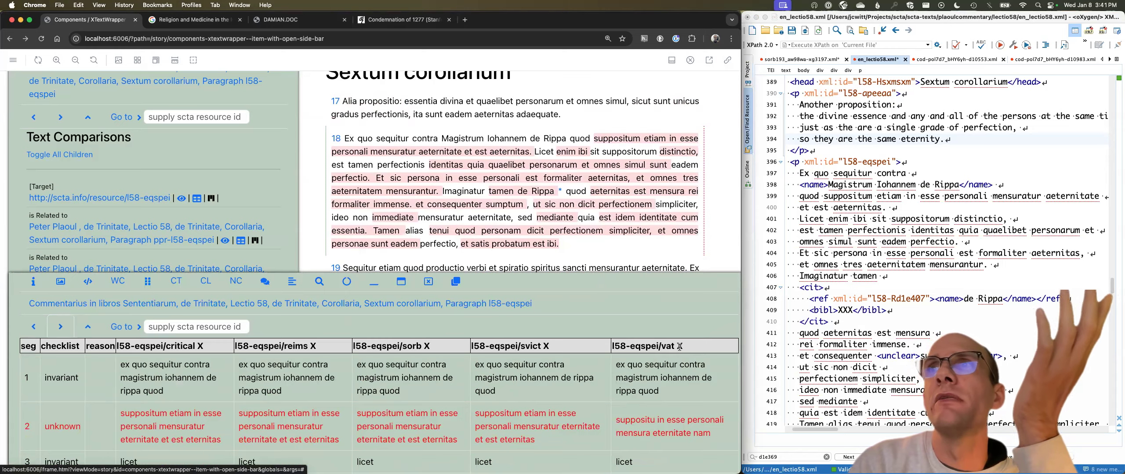
pyautogui.click(680, 347)
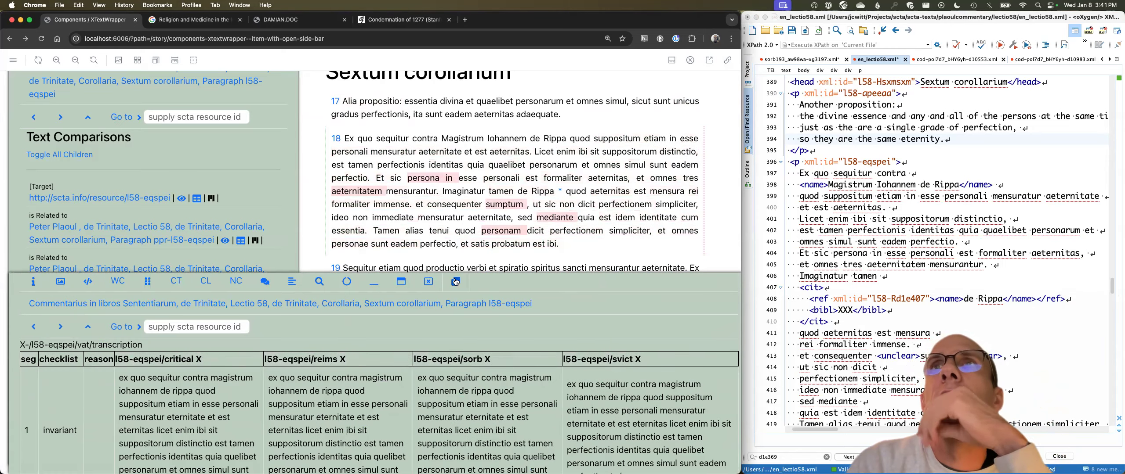
# Check the manuscript image for the sorb reading "personam" in segment 2, and close the image popup
pyautogui.scroll(-1, 413, 355)
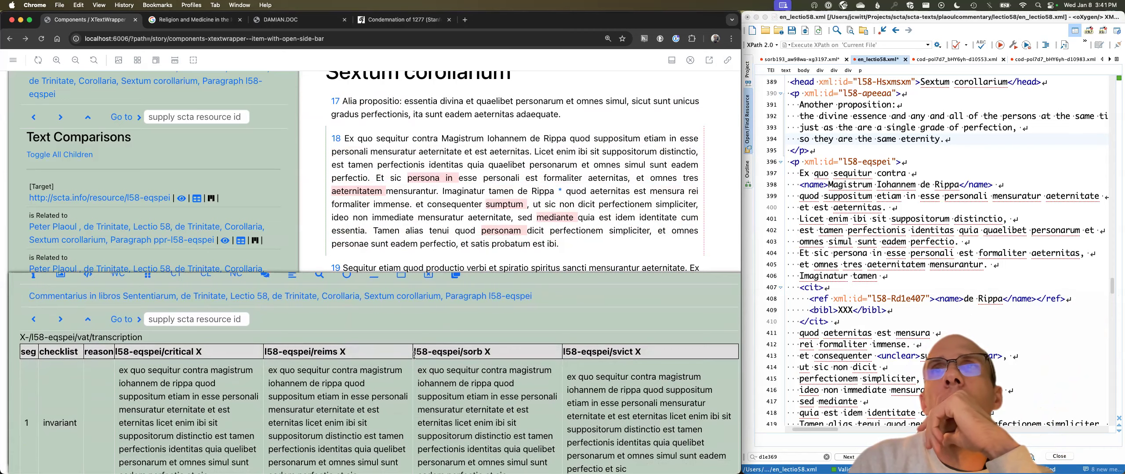
pyautogui.scroll(-5, 414, 355)
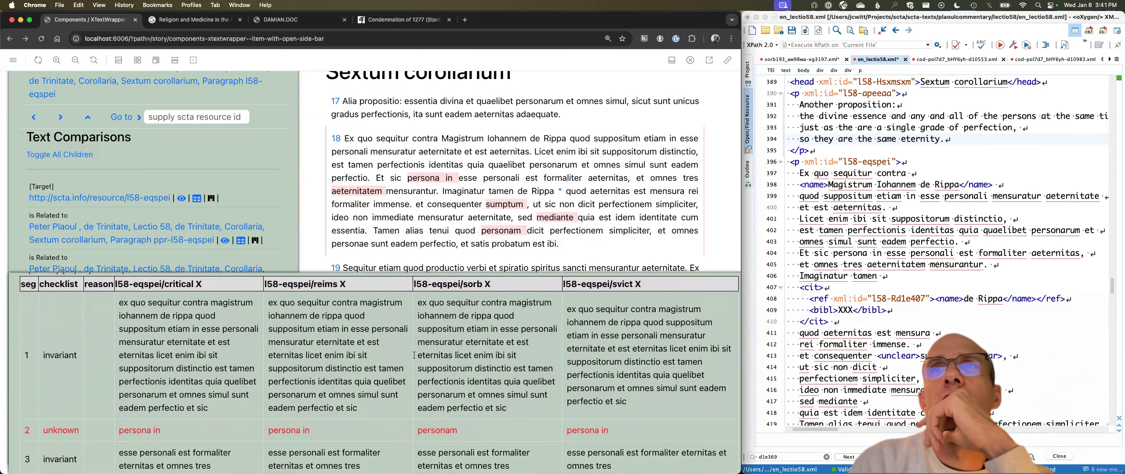
pyautogui.scroll(-2, 414, 355)
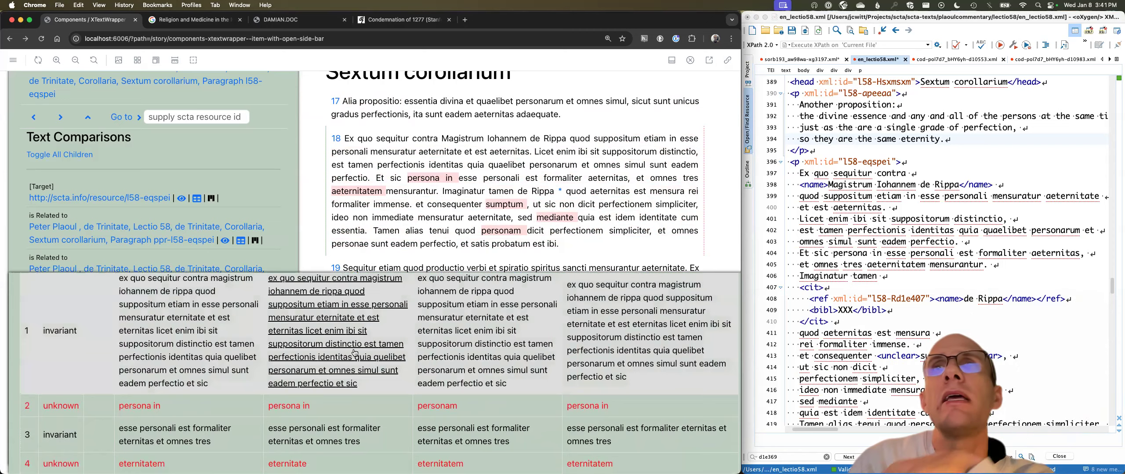
pyautogui.scroll(-6, 354, 353)
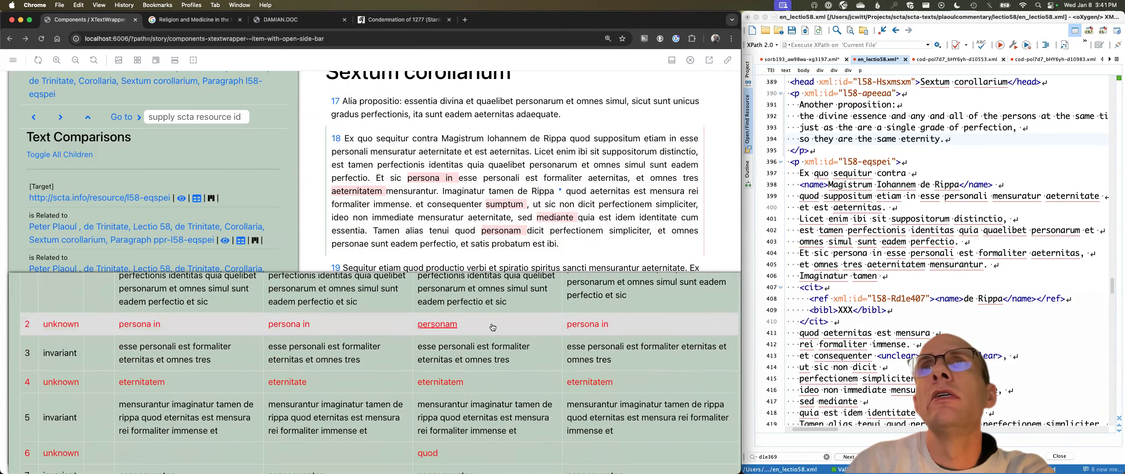
pyautogui.click(450, 328)
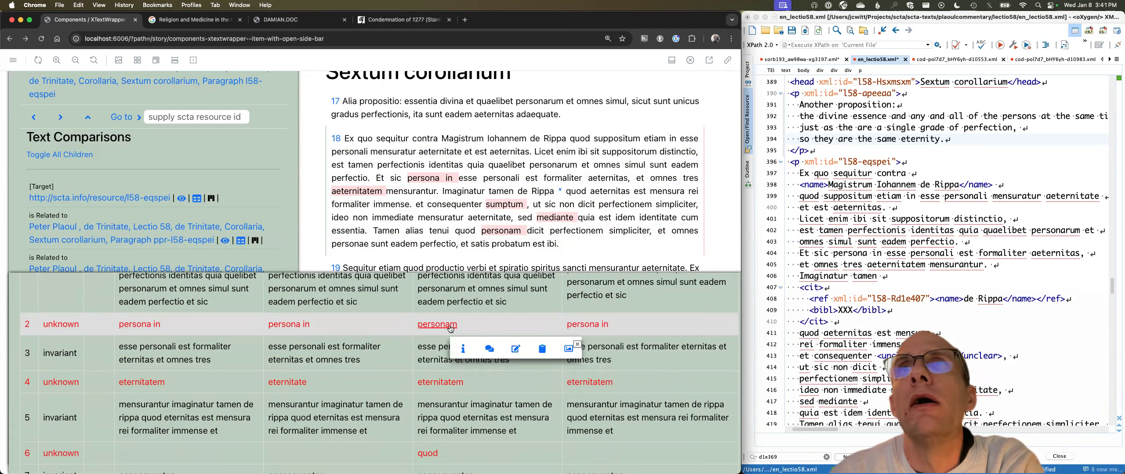
pyautogui.click(570, 353)
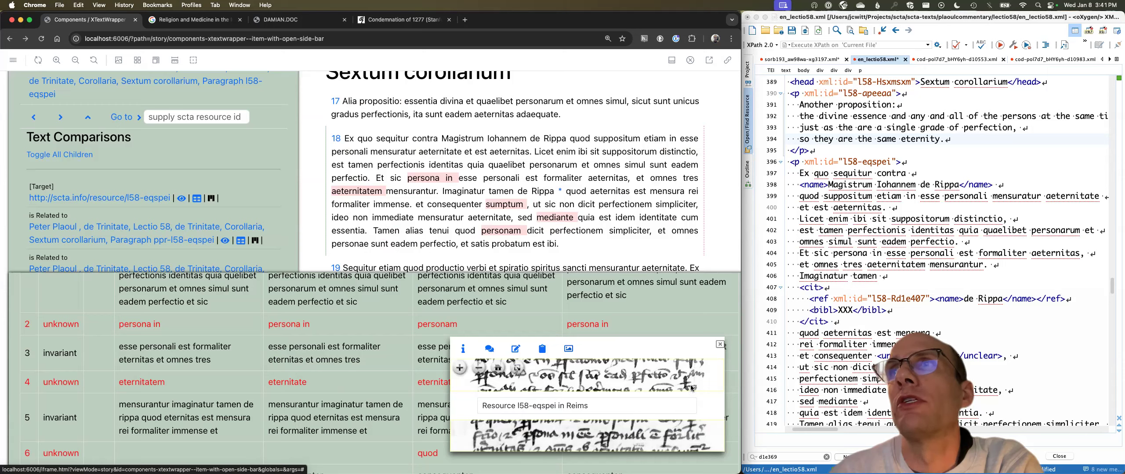
pyautogui.click(719, 346)
# Compare the manuscript images for the svict and reims readings "persona in" in segment 2, closing each popup
pyautogui.click(601, 325)
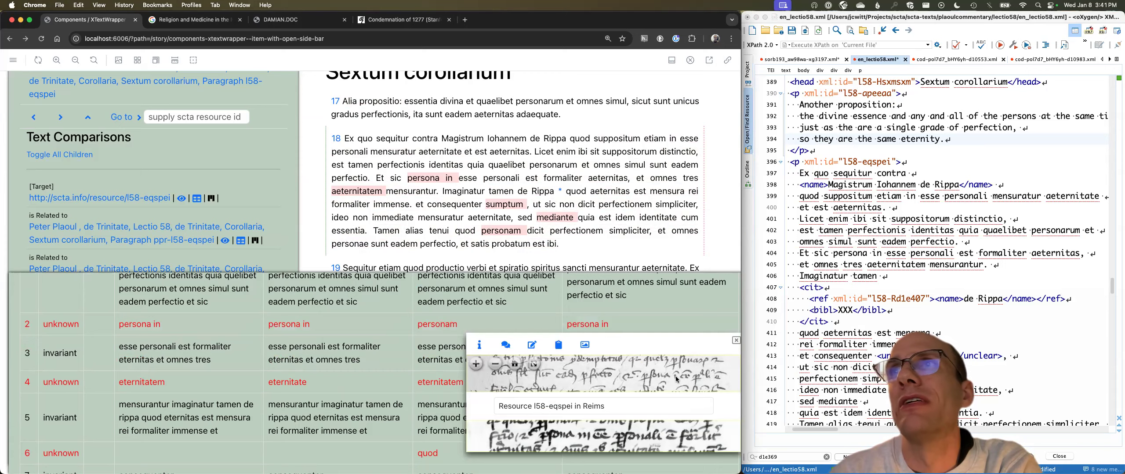
pyautogui.click(736, 341)
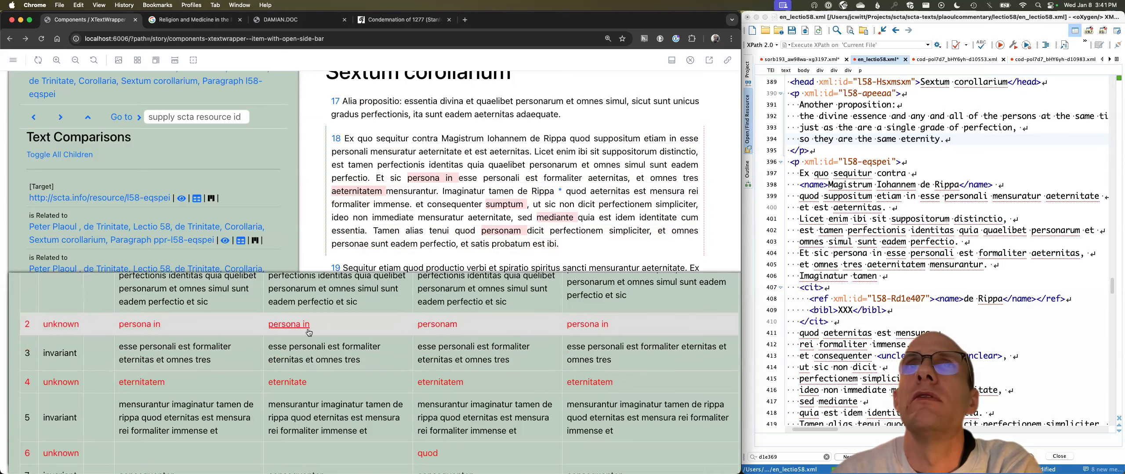
pyautogui.click(290, 325)
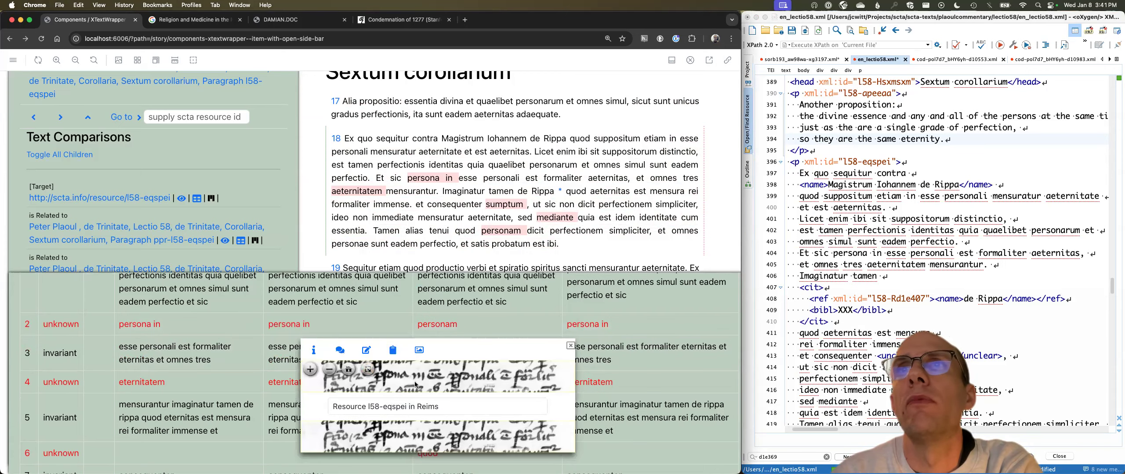
pyautogui.click(570, 346)
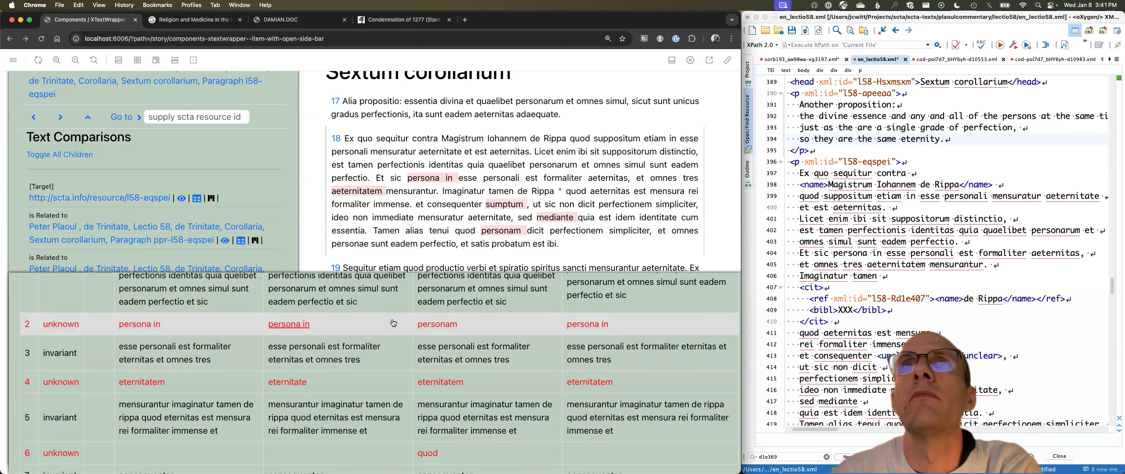
# Restore the vat witness to the l58-eqspei collation and review its readings against the other witnesses
pyautogui.scroll(5, 394, 323)
pyautogui.click(31, 342)
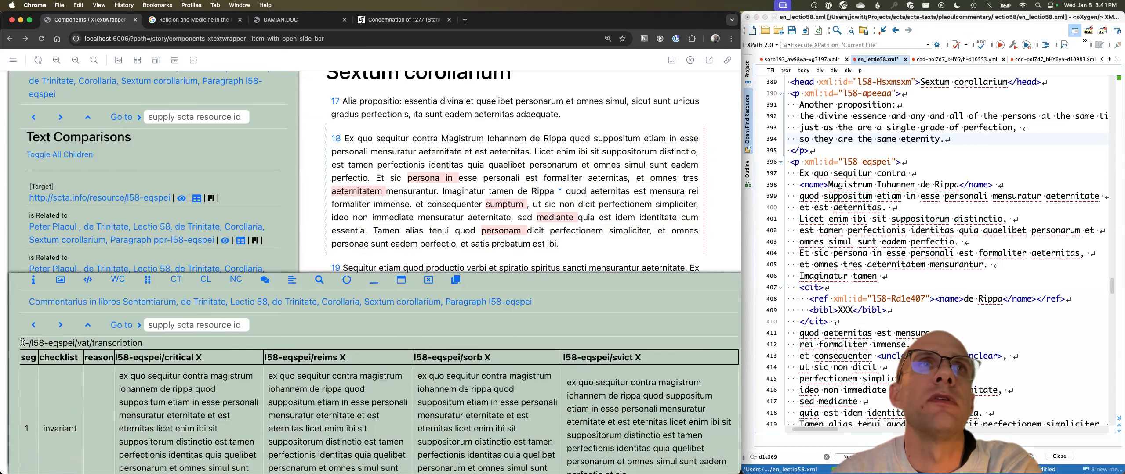
pyautogui.scroll(-10, 363, 424)
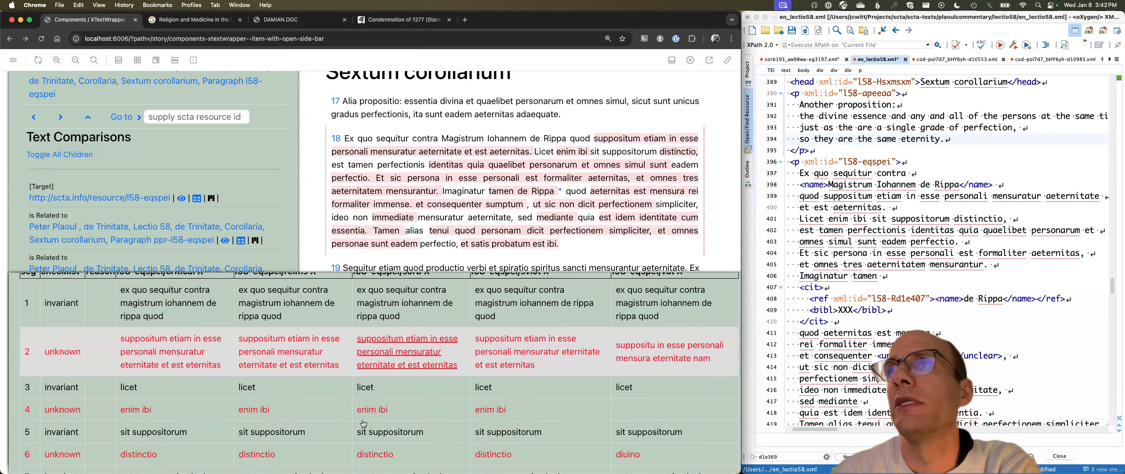
pyautogui.scroll(-5, 363, 424)
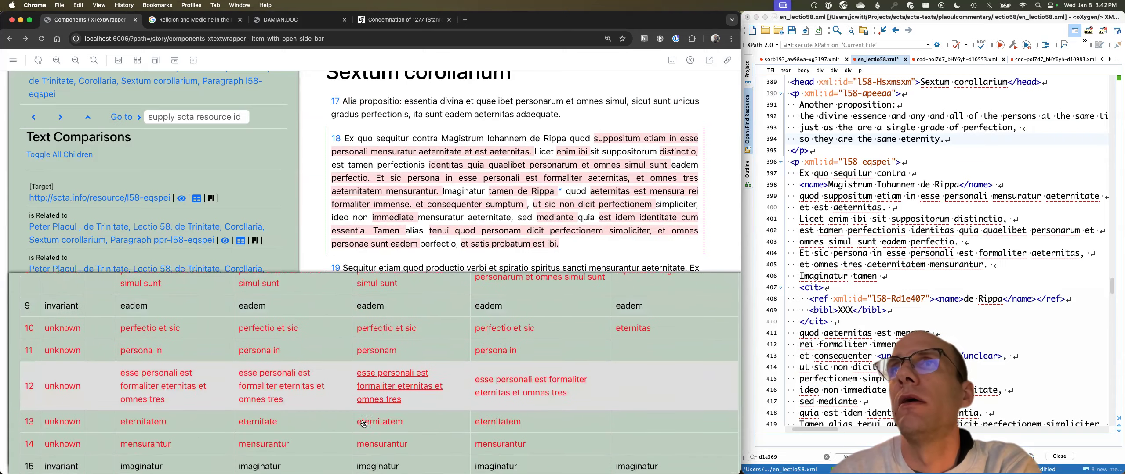
pyautogui.scroll(5, 363, 424)
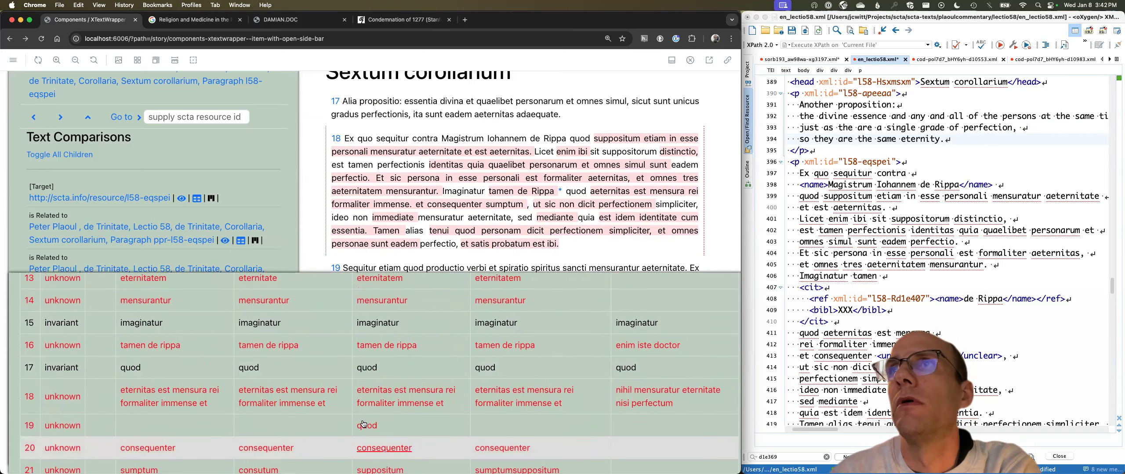
pyautogui.scroll(2, 363, 424)
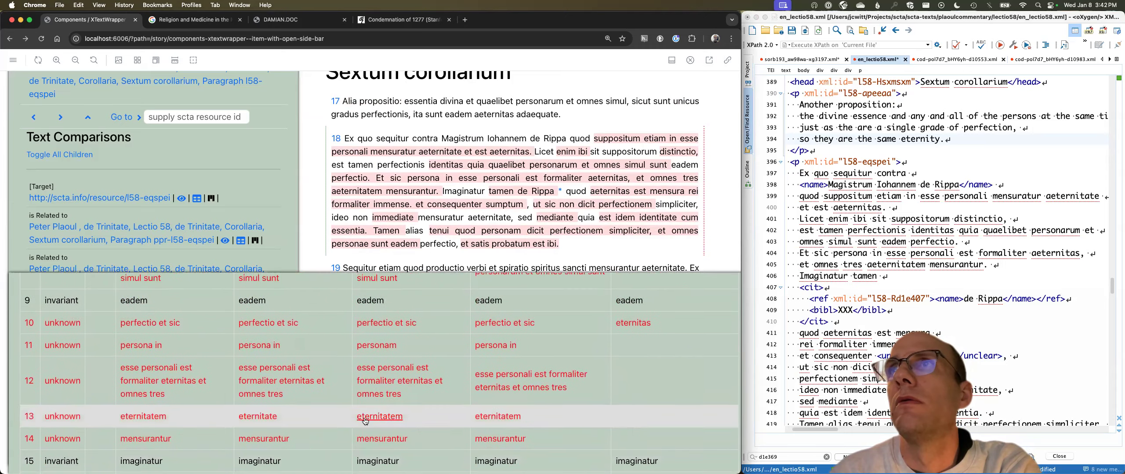
pyautogui.scroll(5, 631, 383)
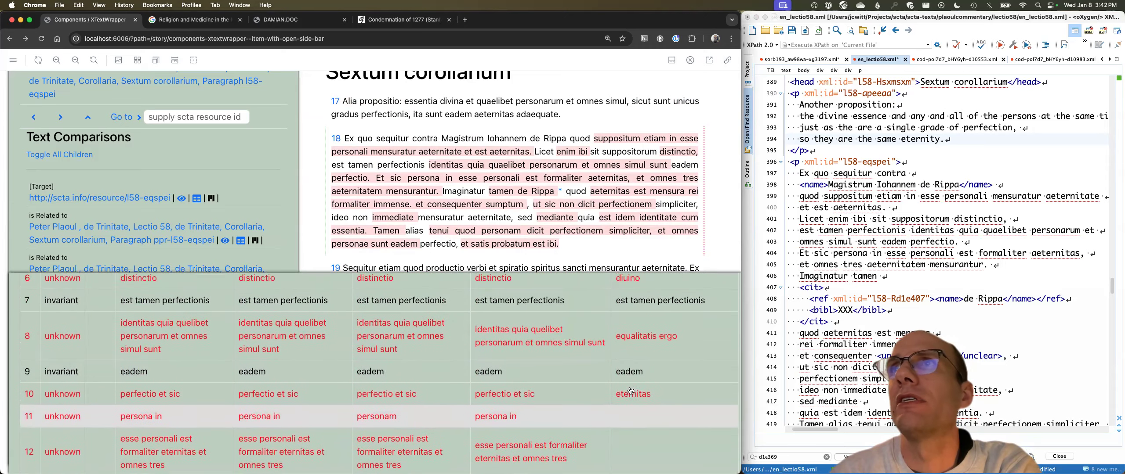
pyautogui.scroll(6, 631, 391)
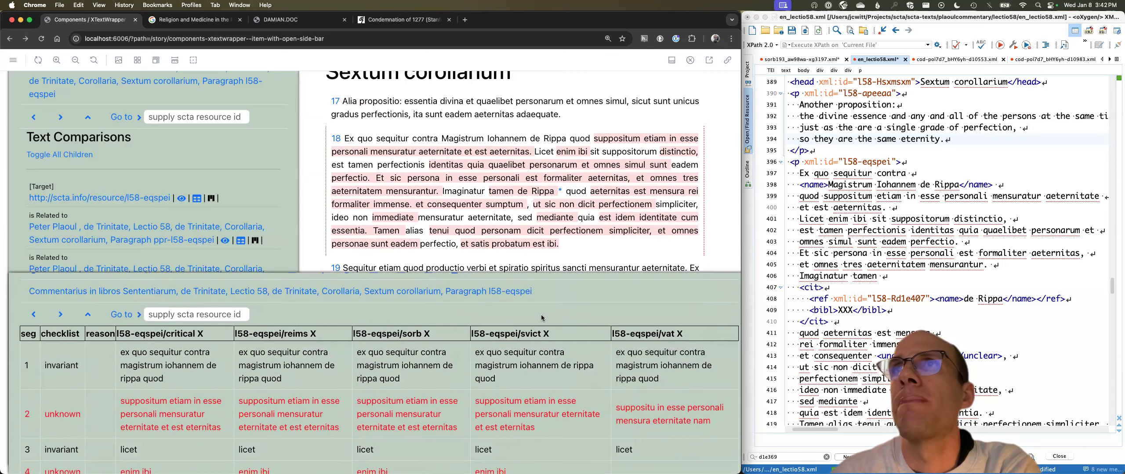
# Exclude the vat witness from the l58-eqspei collation and add the witnesses of the related paragraph ppr-l58-eqspei
pyautogui.click(680, 334)
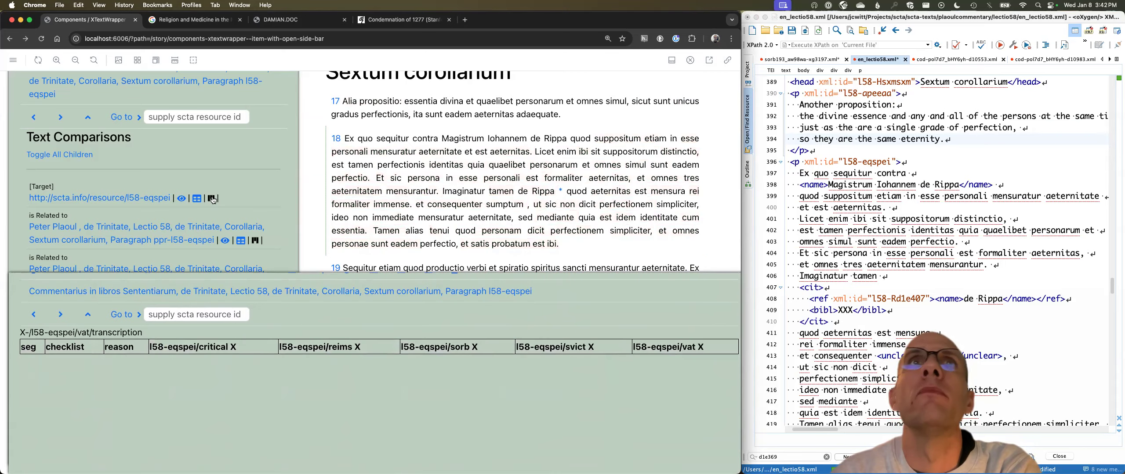
pyautogui.click(241, 240)
pyautogui.scroll(-8, 478, 430)
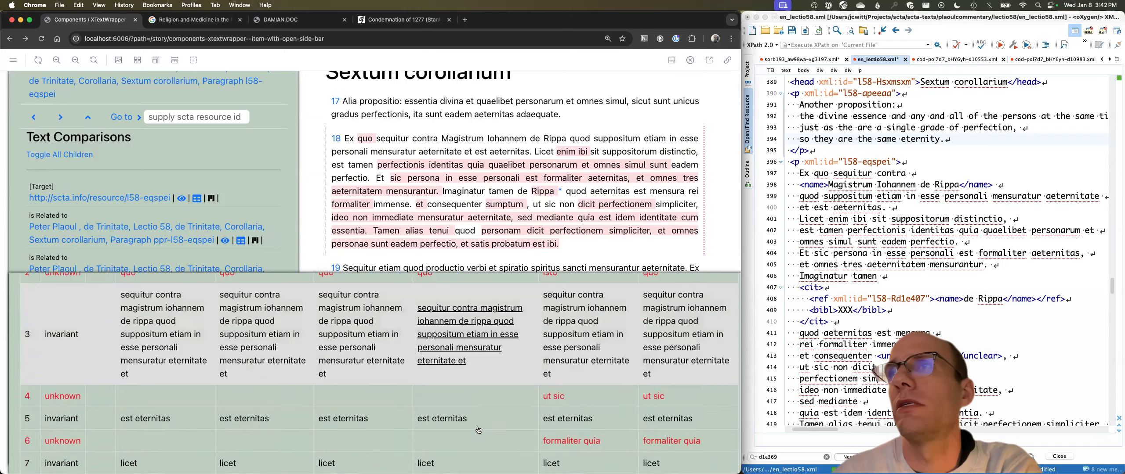
# Examine how the erlang and pal readings compare with the critical, reims, sorb and svict witnesses across the collation segments
pyautogui.scroll(-3, 478, 430)
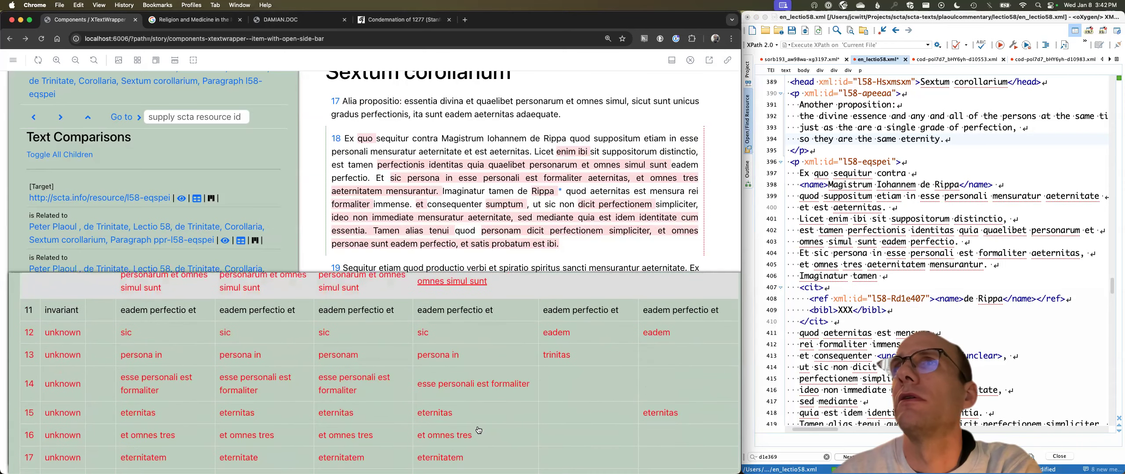
pyautogui.scroll(-2, 478, 430)
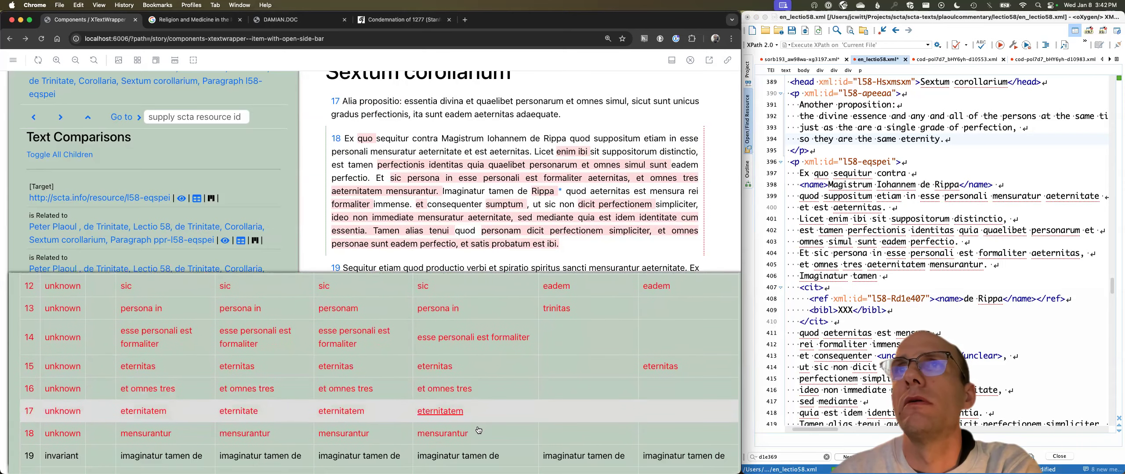
pyautogui.scroll(-4, 478, 430)
pyautogui.scroll(6, 479, 430)
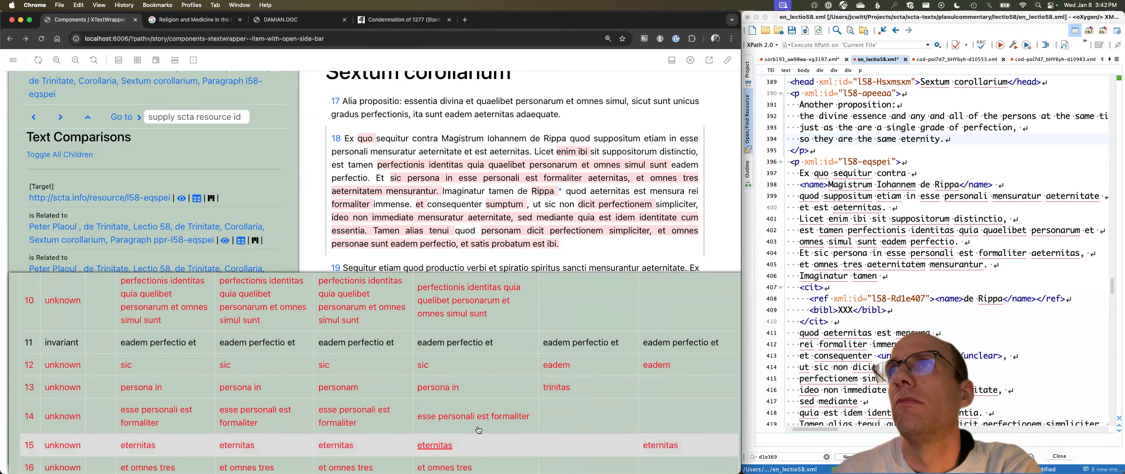
pyautogui.scroll(4, 478, 430)
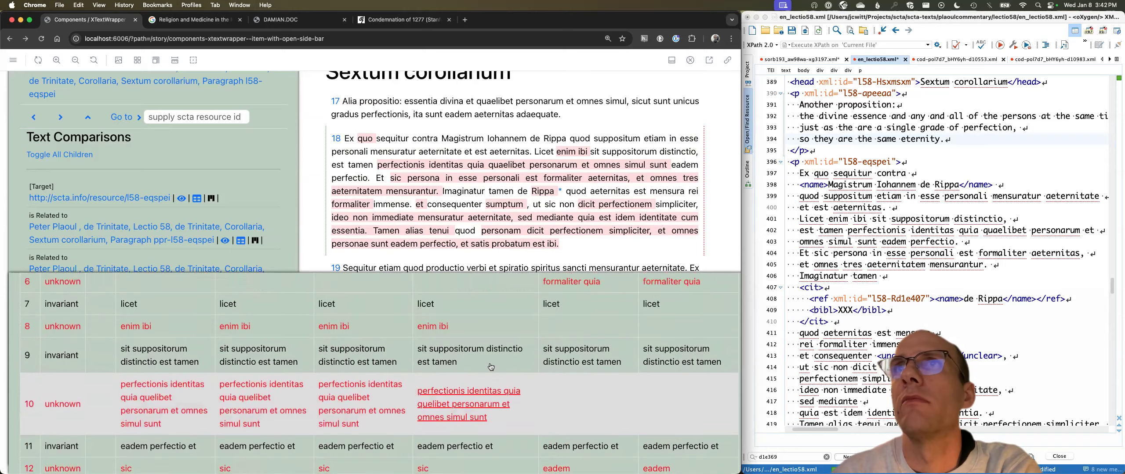
pyautogui.scroll(5, 491, 367)
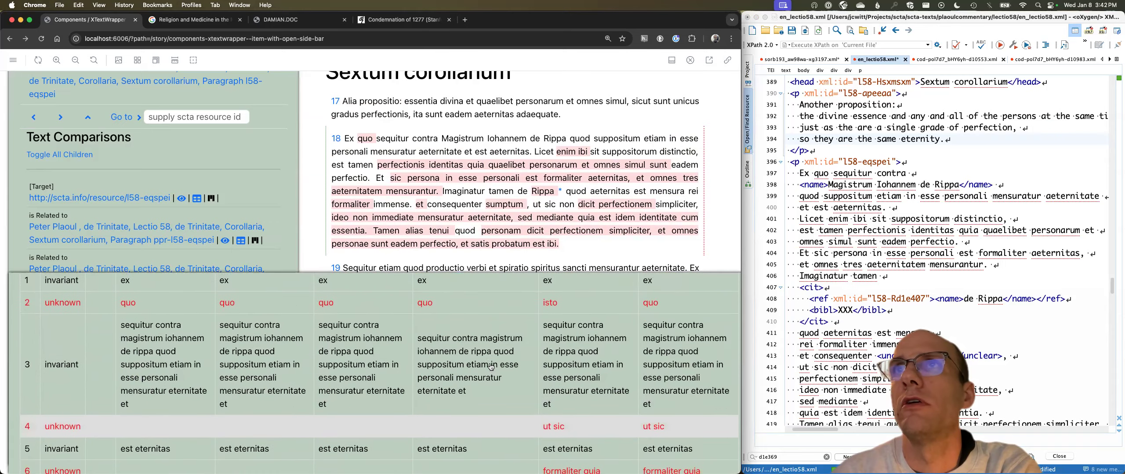
pyautogui.scroll(3, 491, 367)
pyautogui.scroll(-5, 491, 367)
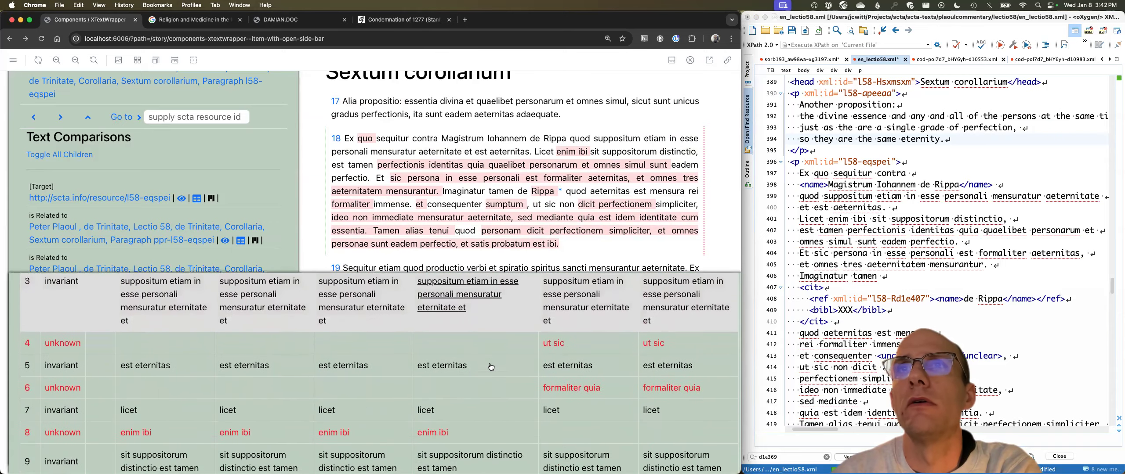
pyautogui.scroll(-4, 491, 367)
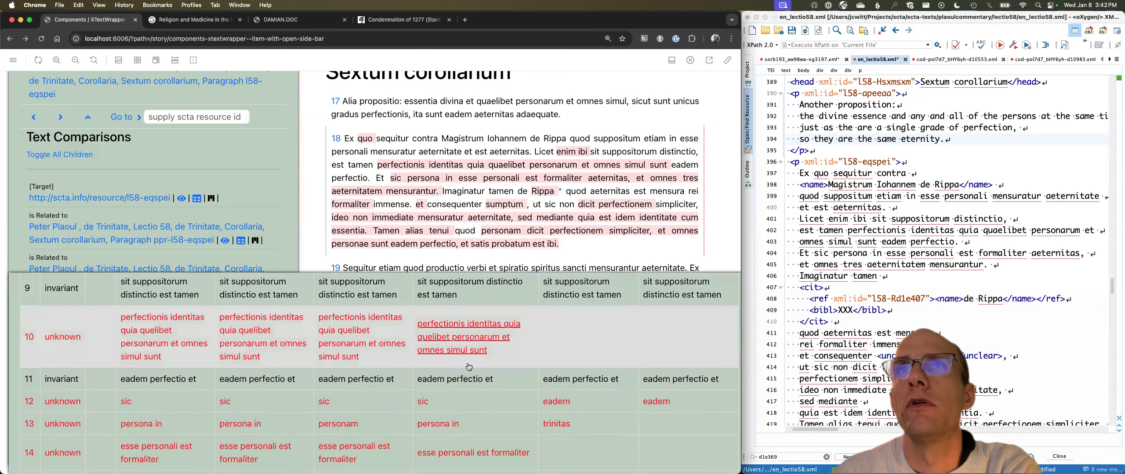
pyautogui.scroll(-1, 461, 387)
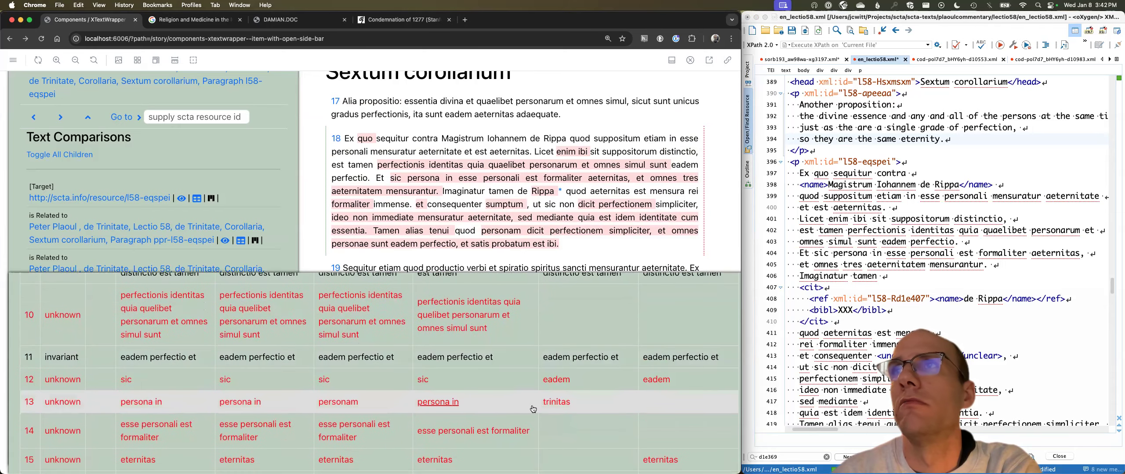
# Exclude the ppr-l58-eqspei erlang and pal witnesses from the collation
pyautogui.scroll(10, 481, 364)
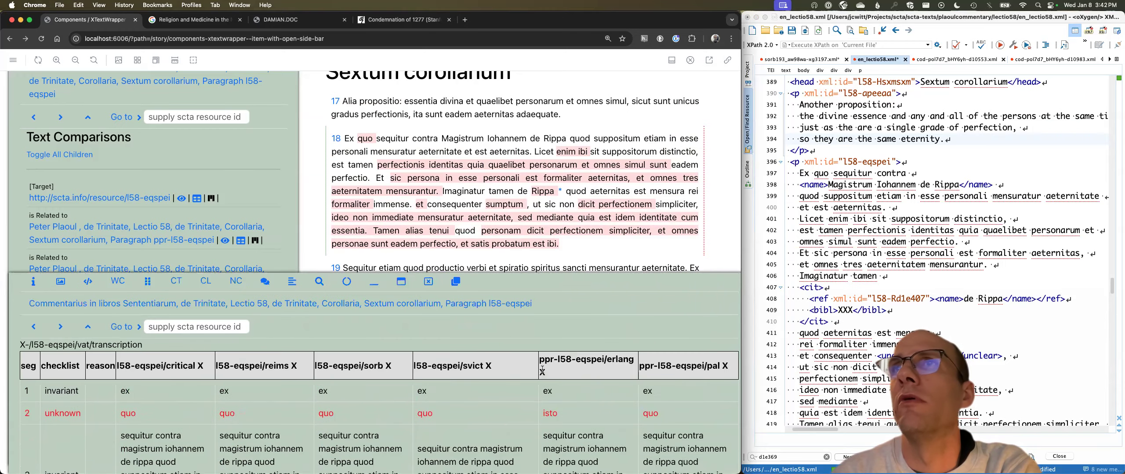
pyautogui.click(542, 372)
pyautogui.click(706, 359)
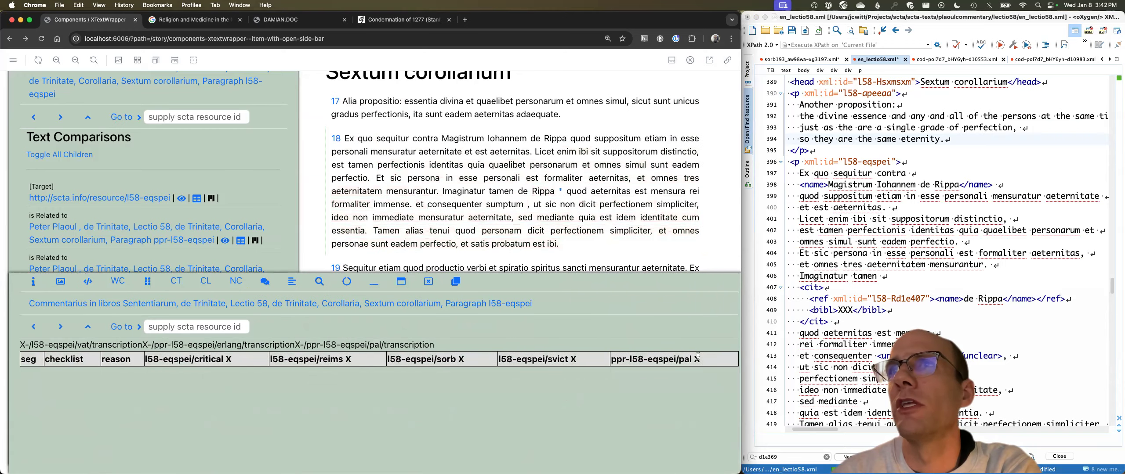
# Recheck the manuscript images for the sorb "personam" and reims "persona in" readings in segment 2, and close the popup
pyautogui.scroll(-5, 525, 395)
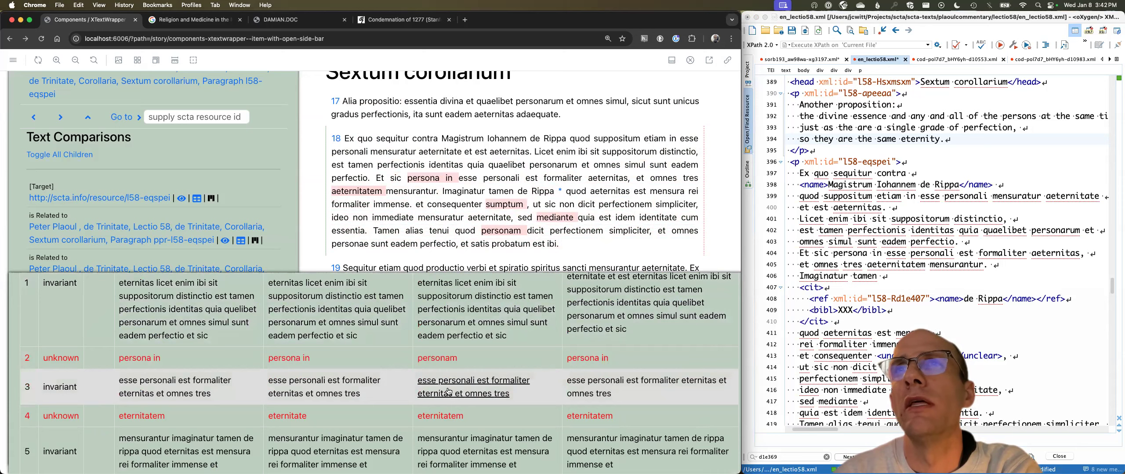
pyautogui.click(450, 364)
pyautogui.moveTo(686, 420)
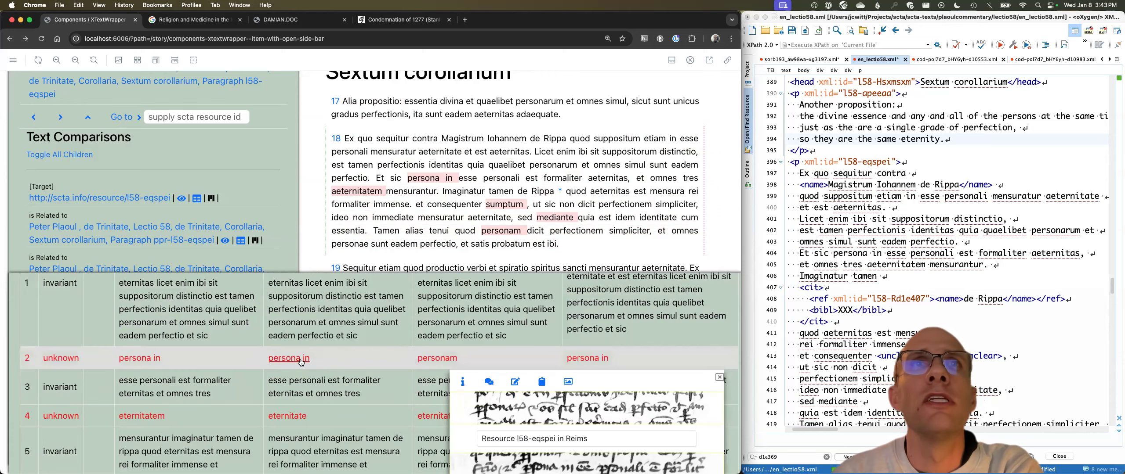
pyautogui.click(719, 378)
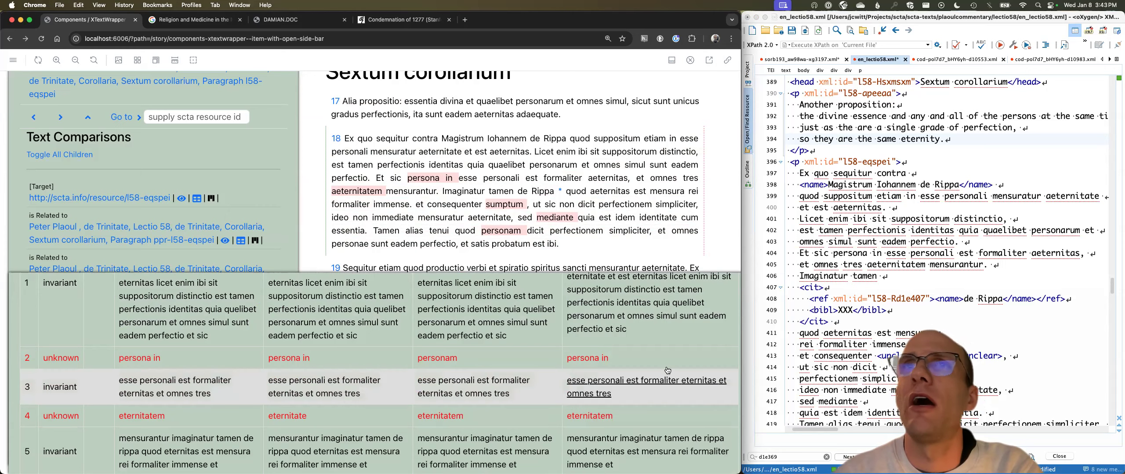
# Start a comment on the critical reading "persona in": ""persona in" seems like the best reading. My interpretation of the variant "personam""
pyautogui.click(133, 359)
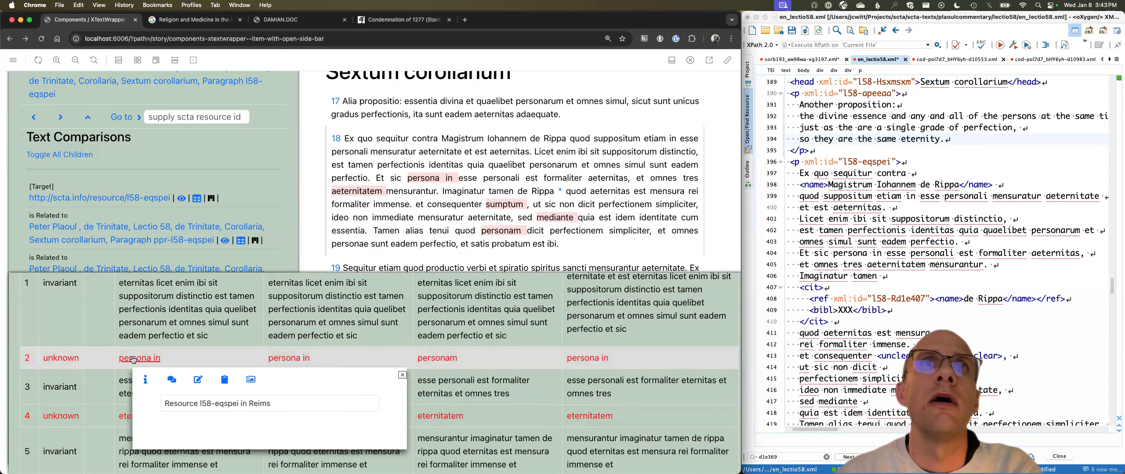
pyautogui.scroll(-2, 167, 376)
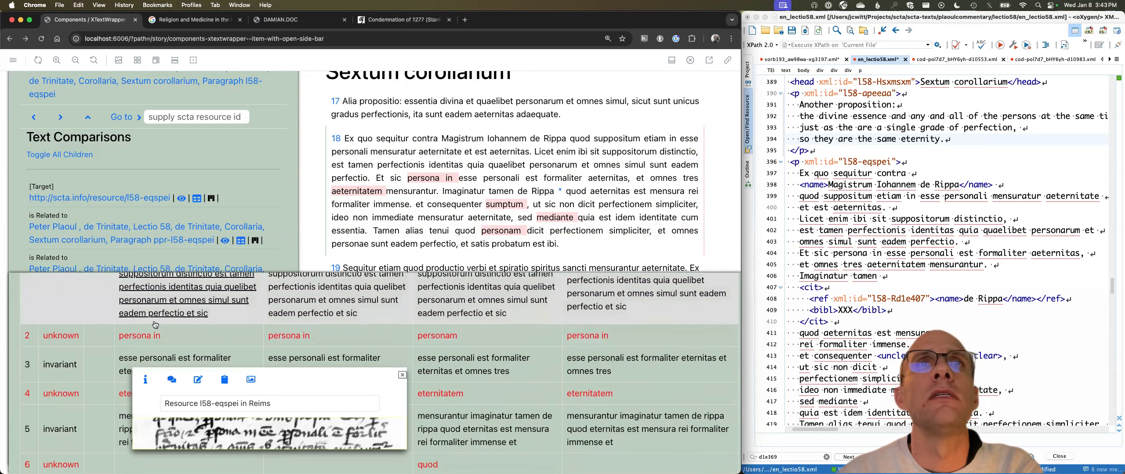
pyautogui.click(178, 349)
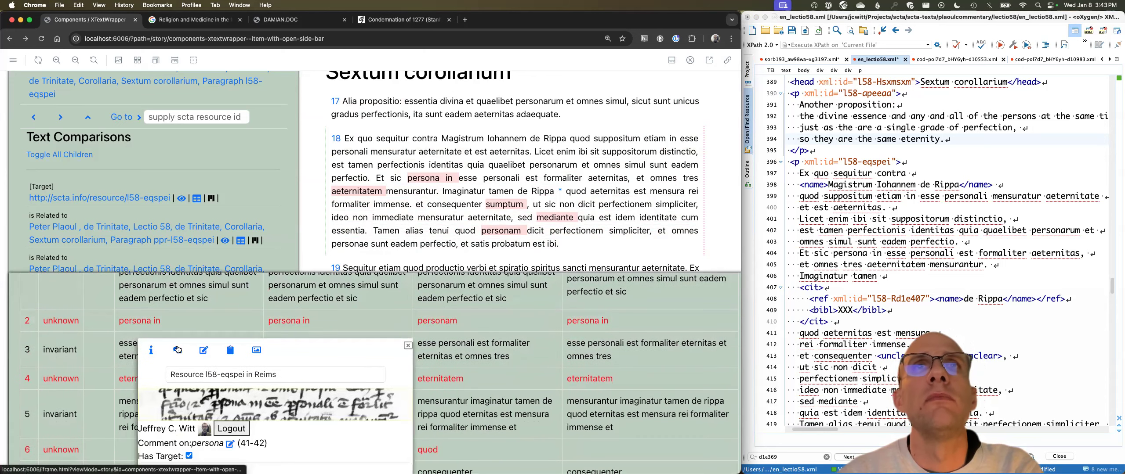
pyautogui.click(256, 351)
pyautogui.click(223, 411)
pyautogui.write('"persona in" seems like the best reading. My in')
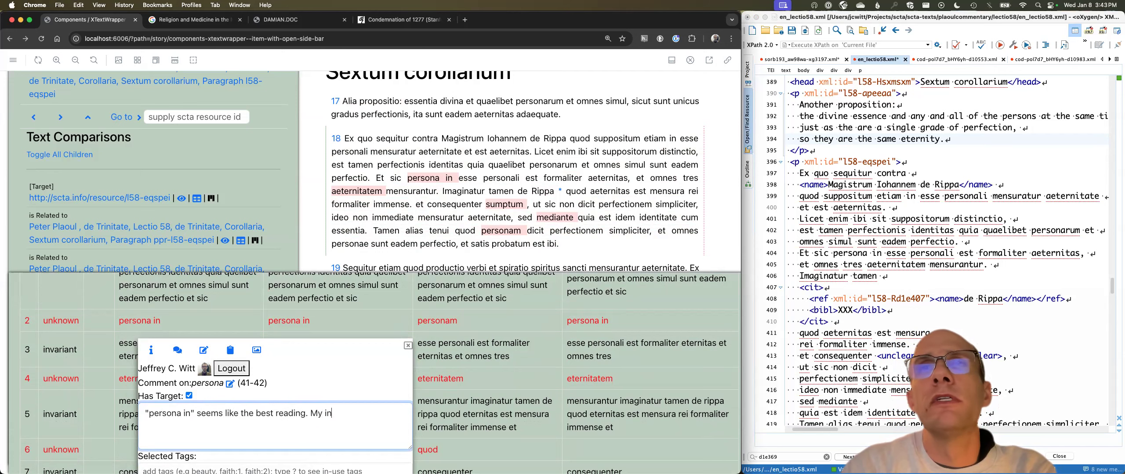
pyautogui.write('terpreta')
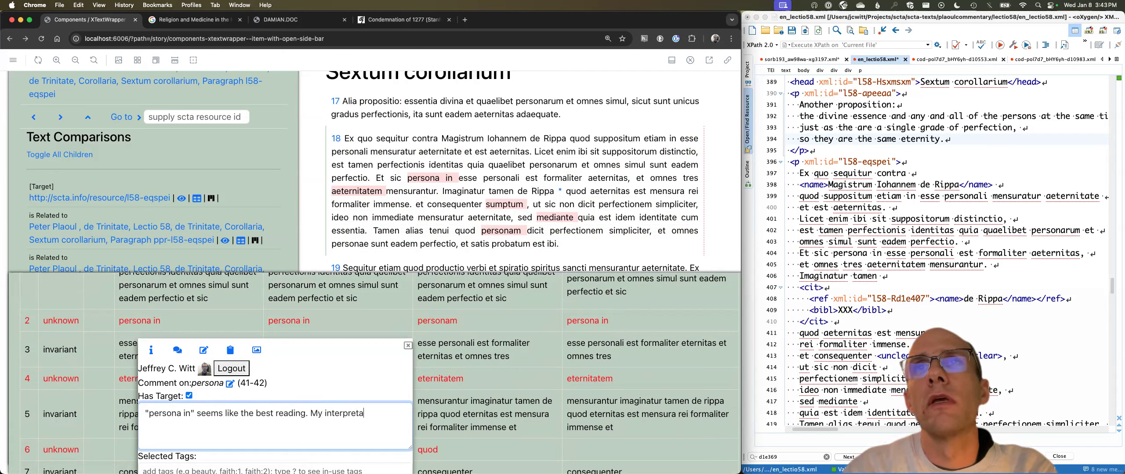
pyautogui.write('tion of the variant "personam"')
# Complete the comment with "in S is that S has mistakenly read the "in" as an "m" an created the incorrect word "personam""
pyautogui.scroll(5, 469, 358)
pyautogui.scroll(-4, 469, 358)
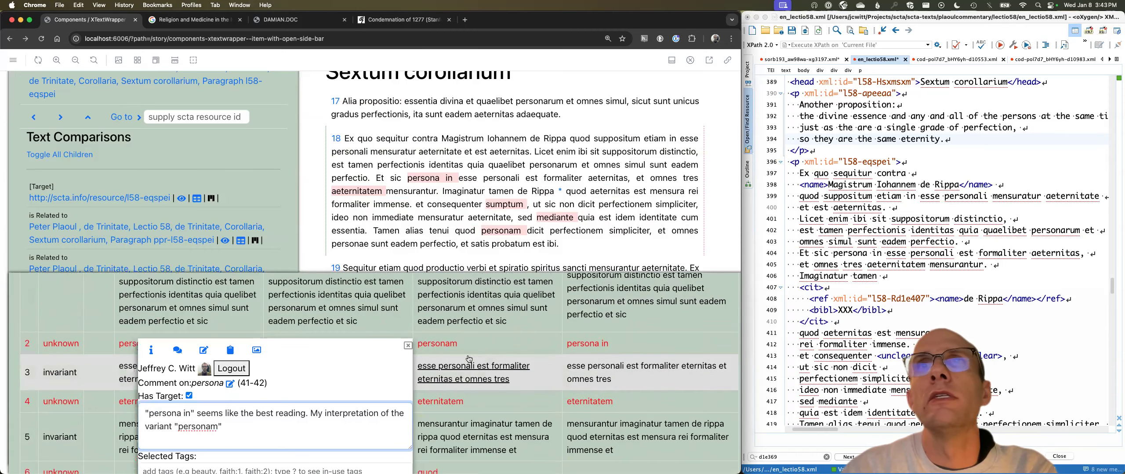
pyautogui.write('in S, is tha')
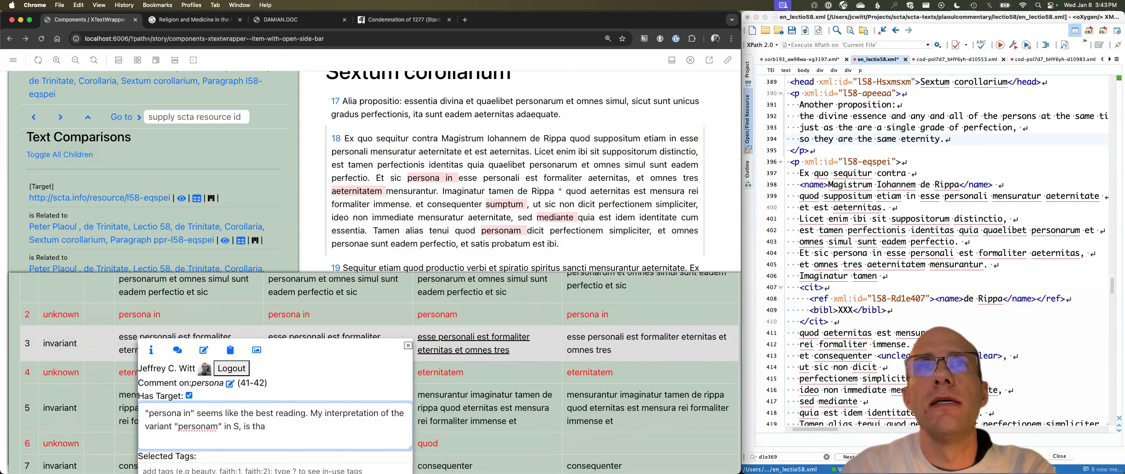
pyautogui.press('BackSpace')
pyautogui.press('BackSpace')
pyautogui.press('BackSpace')
pyautogui.press('BackSpace')
pyautogui.write('that S has mistakenly')
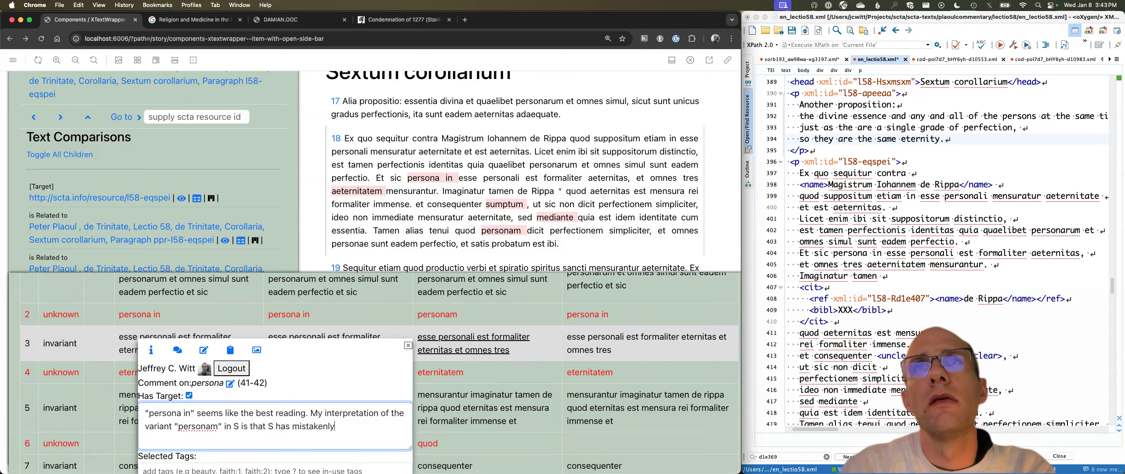
pyautogui.write(' read the')
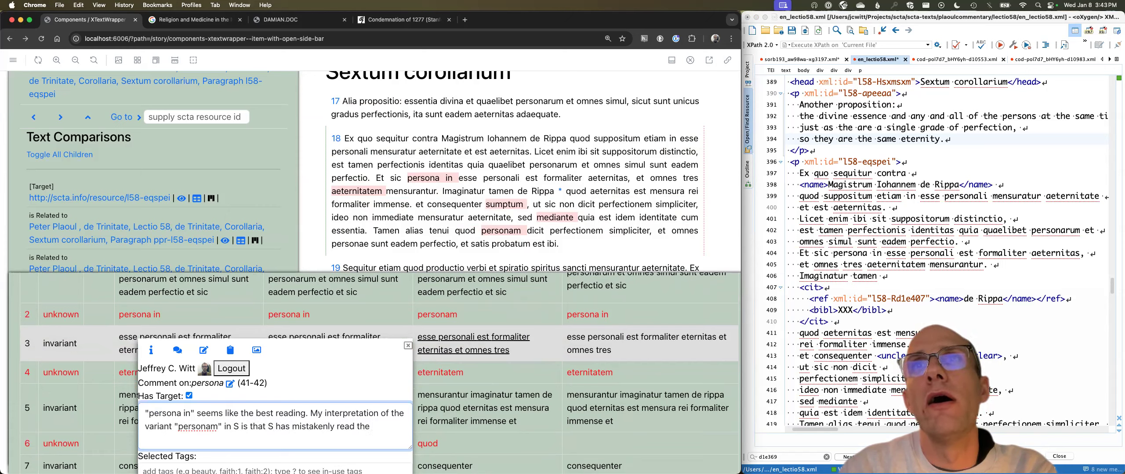
pyautogui.write(' "in" ')
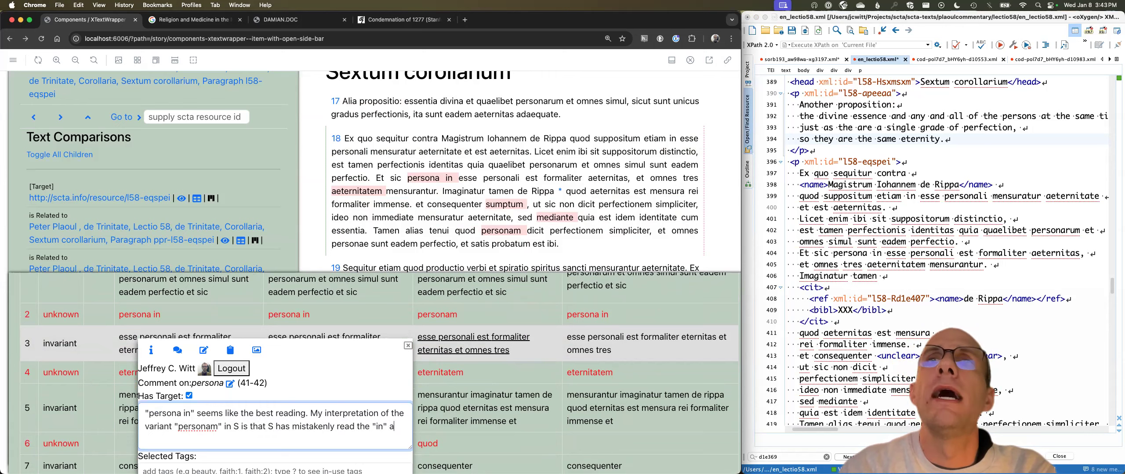
pyautogui.write('as an')
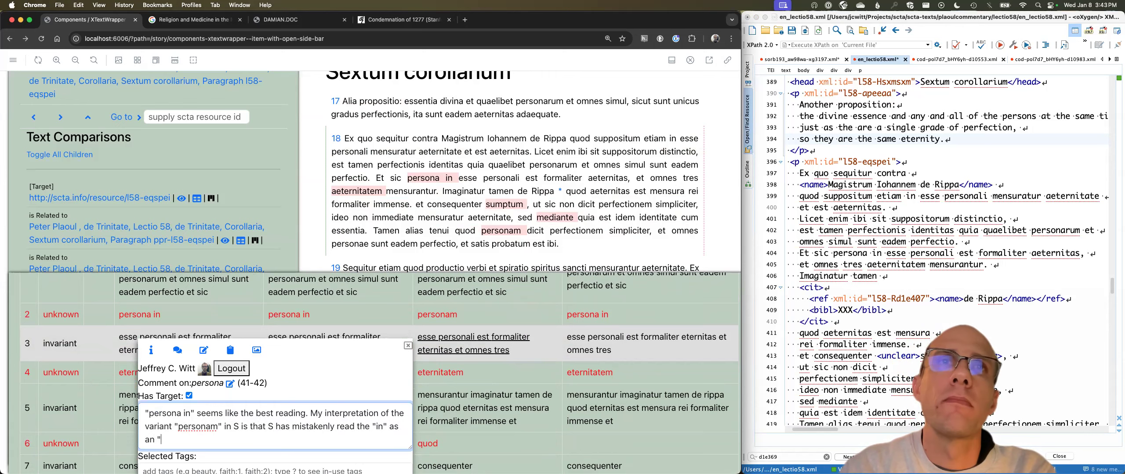
pyautogui.press('BackSpace')
pyautogui.press('BackSpace')
pyautogui.write('" an created the inc')
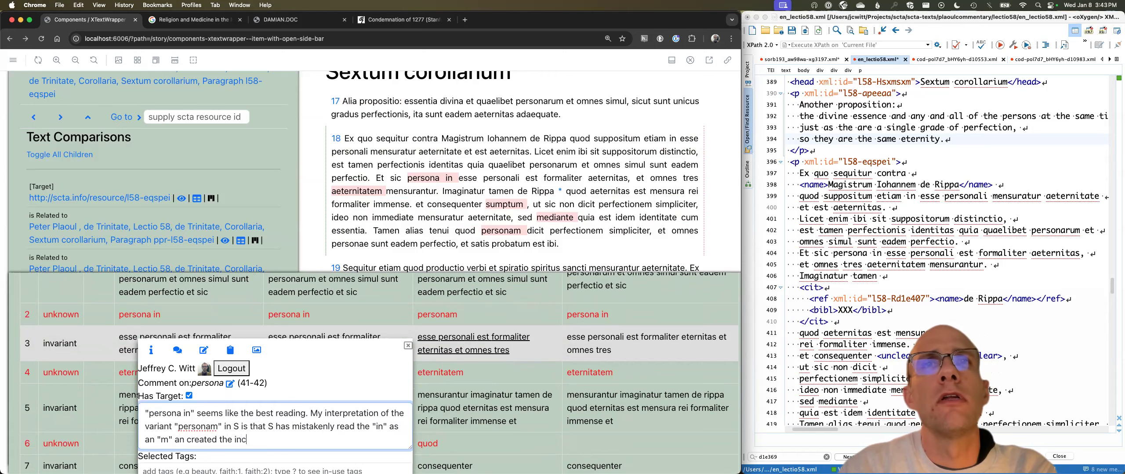
pyautogui.write('orrect word "personam"')
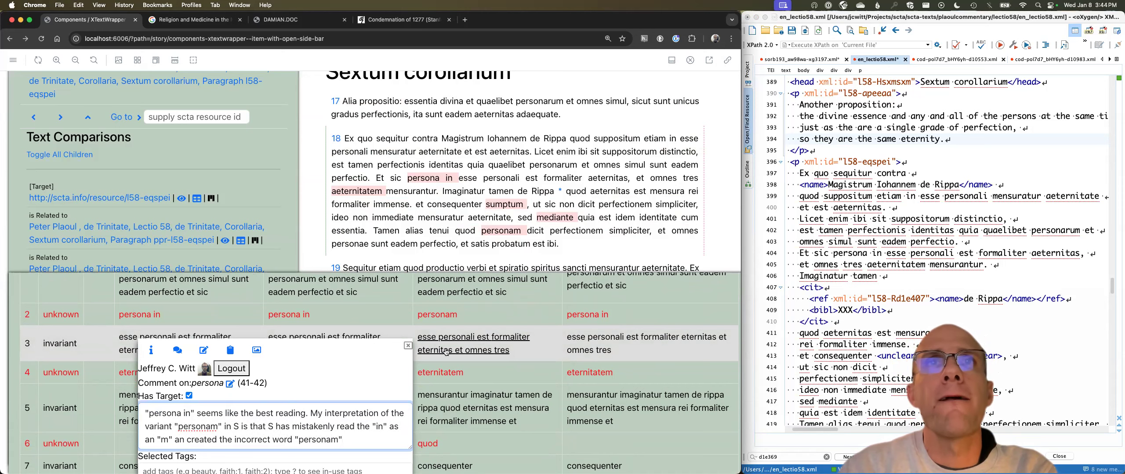
# Tag the comment with l58-app, submit it, and close the comment popup
pyautogui.scroll(-3, 308, 418)
pyautogui.click(361, 421)
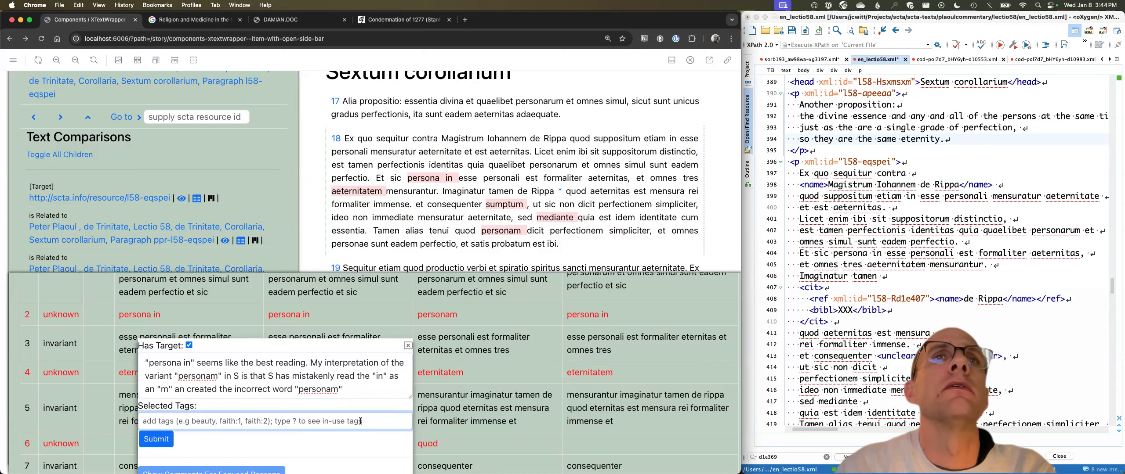
pyautogui.write('ap')
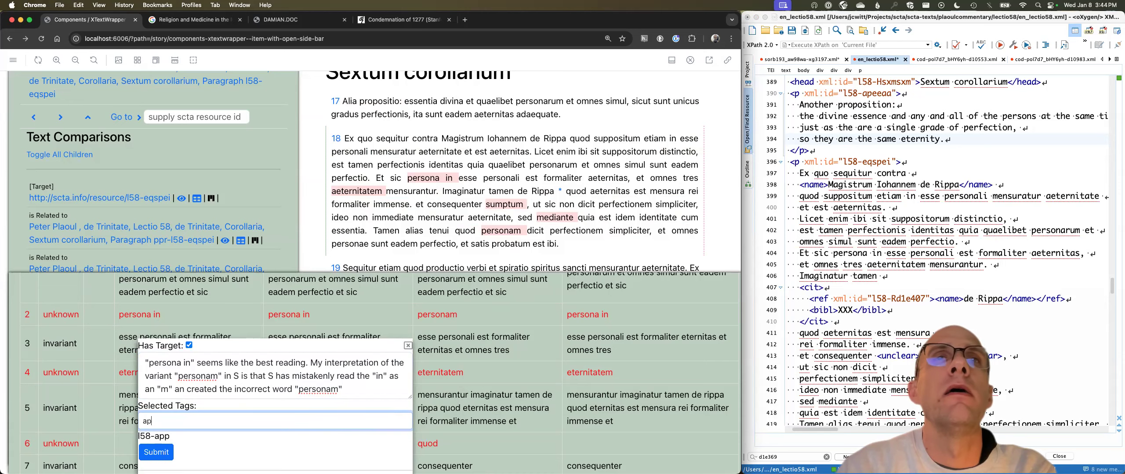
pyautogui.click(154, 435)
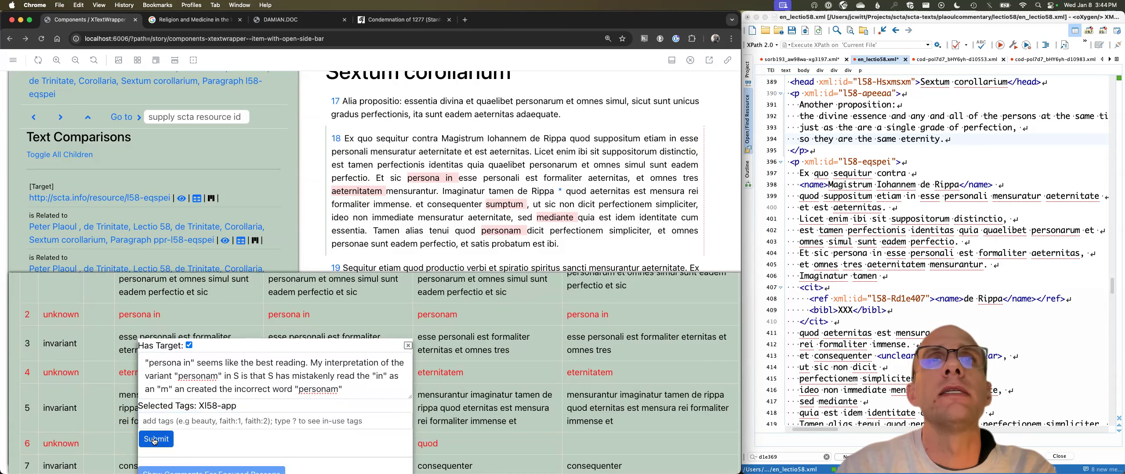
pyautogui.click(154, 440)
pyautogui.scroll(-3, 248, 426)
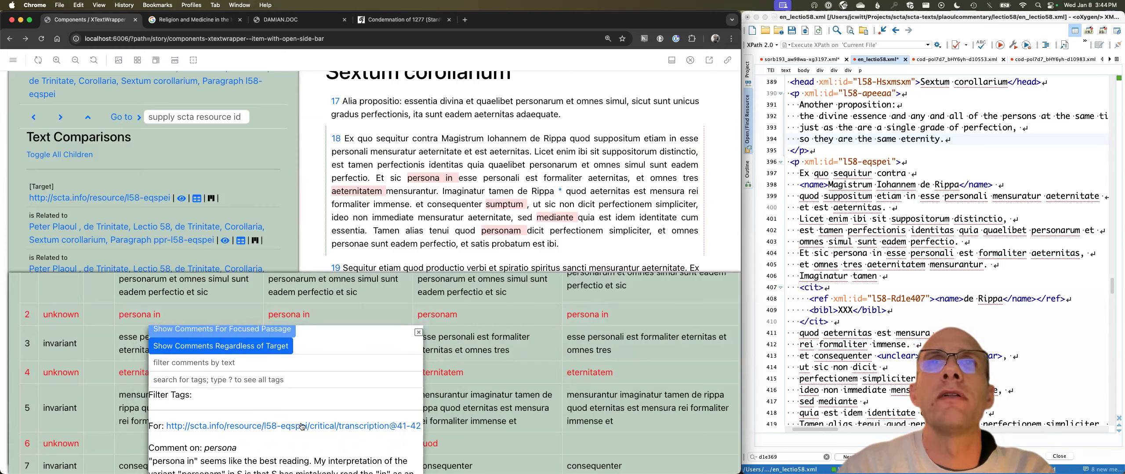
pyautogui.click(418, 334)
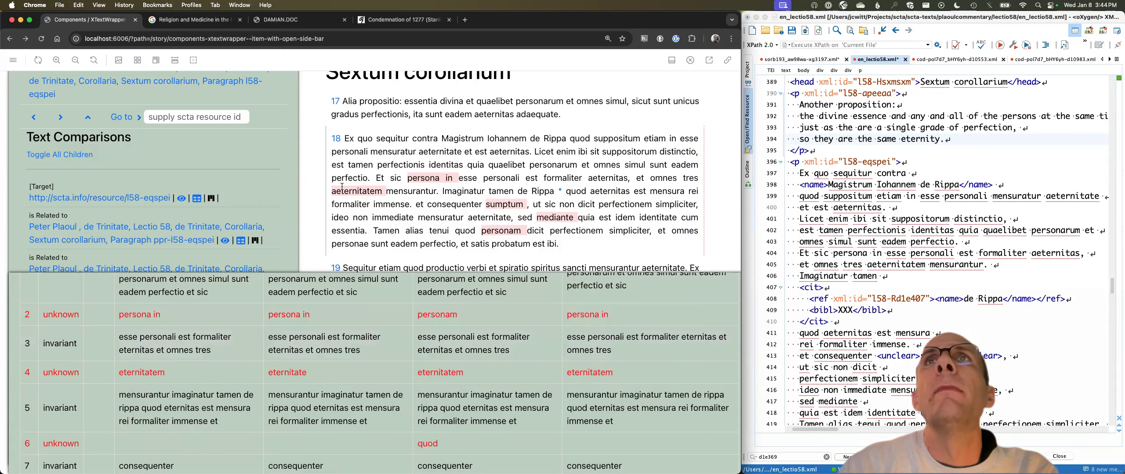
# Reload the text viewer page and go to the resource lectio58
pyautogui.click(339, 39)
pyautogui.press('Return')
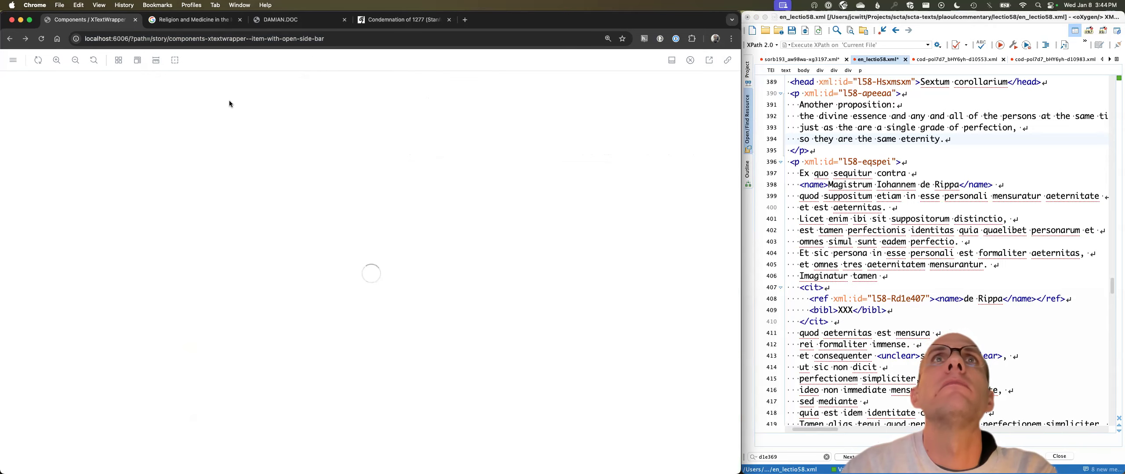
pyautogui.click(196, 173)
pyautogui.write('lectio58')
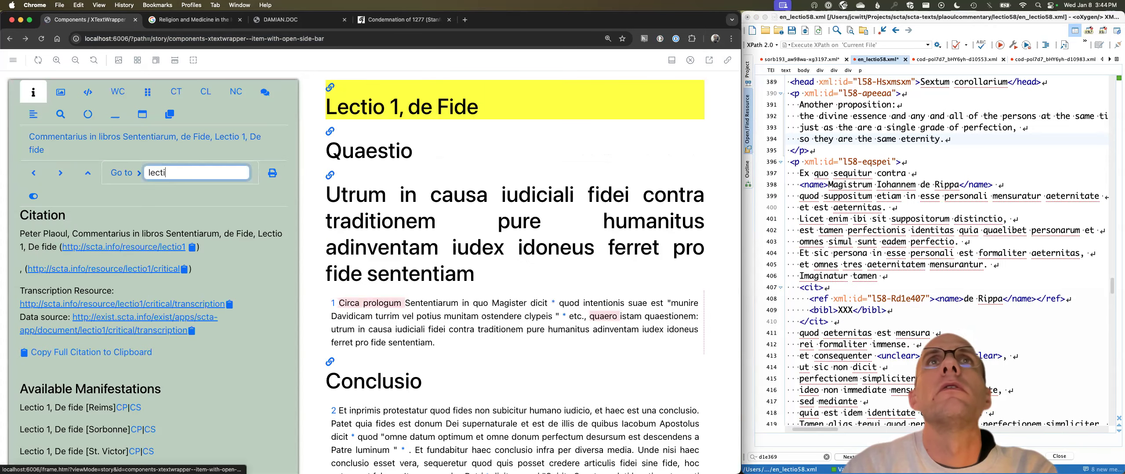
pyautogui.press('Return')
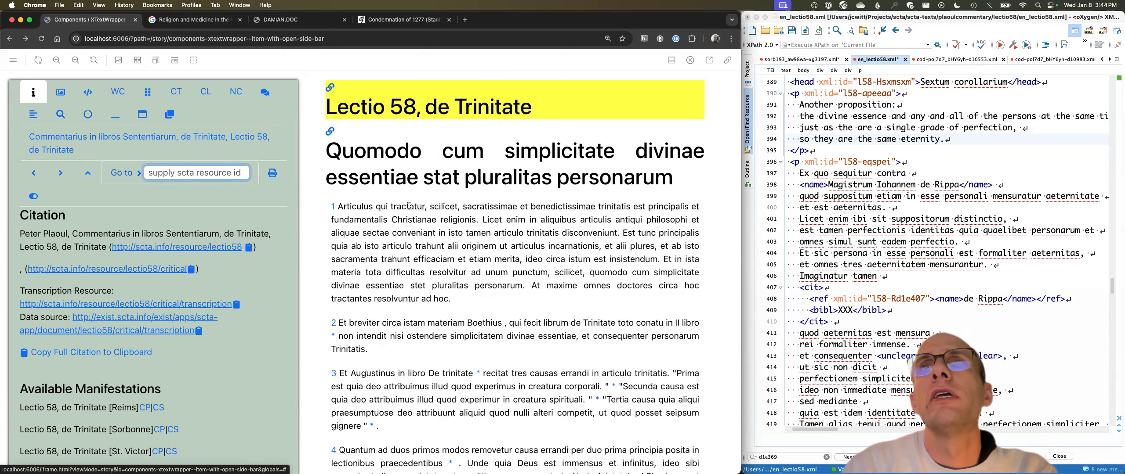
# Select "persona in" in paragraph 18 of the Sextum corollarium and review the comments saved on that passage
pyautogui.scroll(-15, 409, 206)
pyautogui.scroll(-15, 409, 256)
pyautogui.scroll(-15, 409, 257)
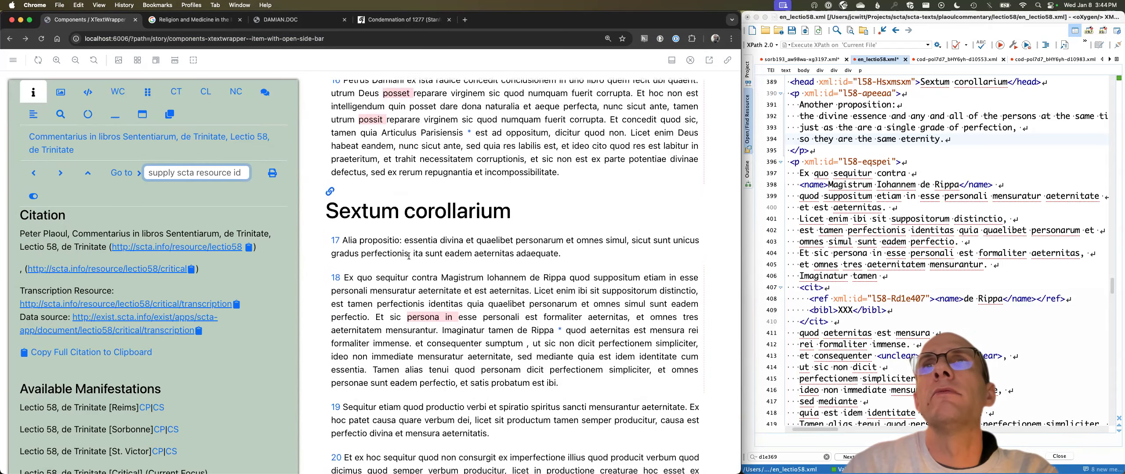
pyautogui.scroll(-3, 409, 257)
pyautogui.moveTo(406, 257); pyautogui.dragTo(454, 257)
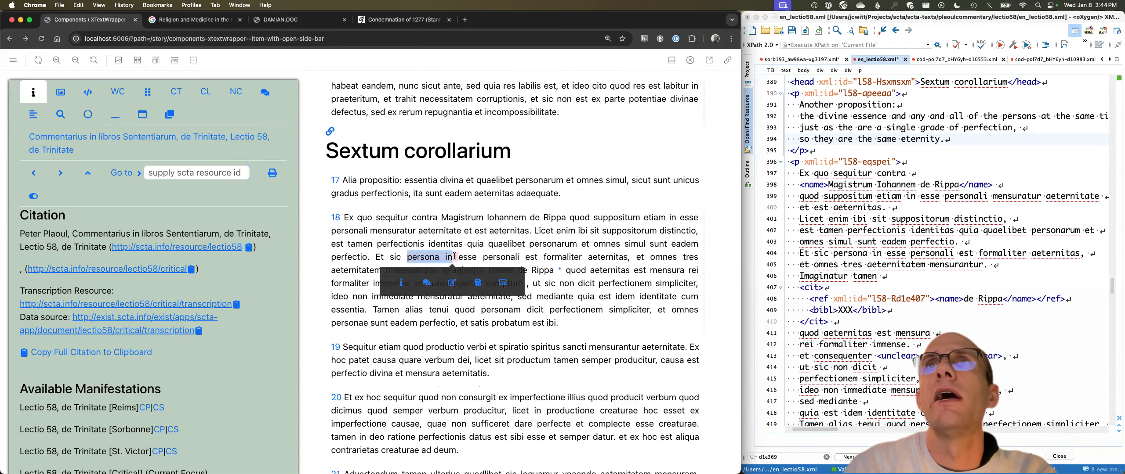
pyautogui.click(426, 283)
pyautogui.scroll(-5, 435, 372)
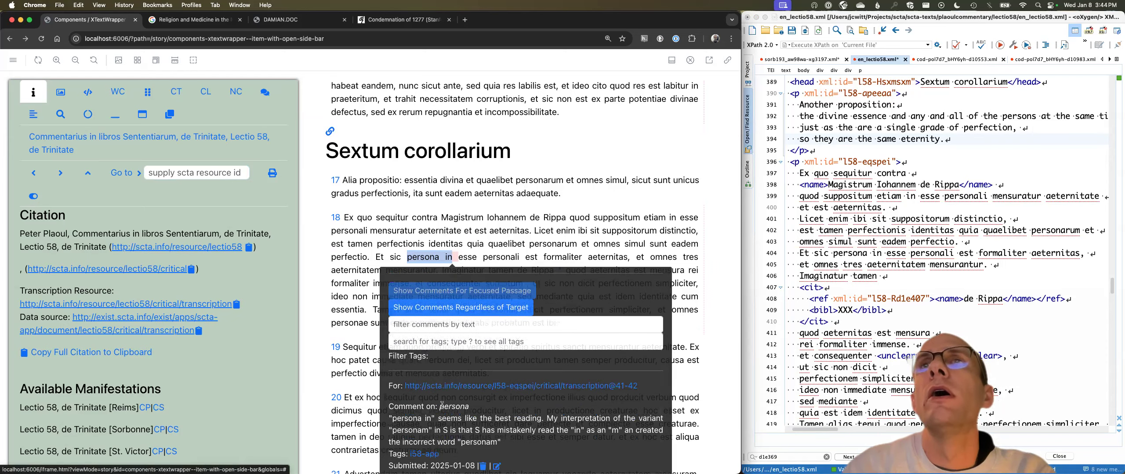
pyautogui.scroll(4, 442, 407)
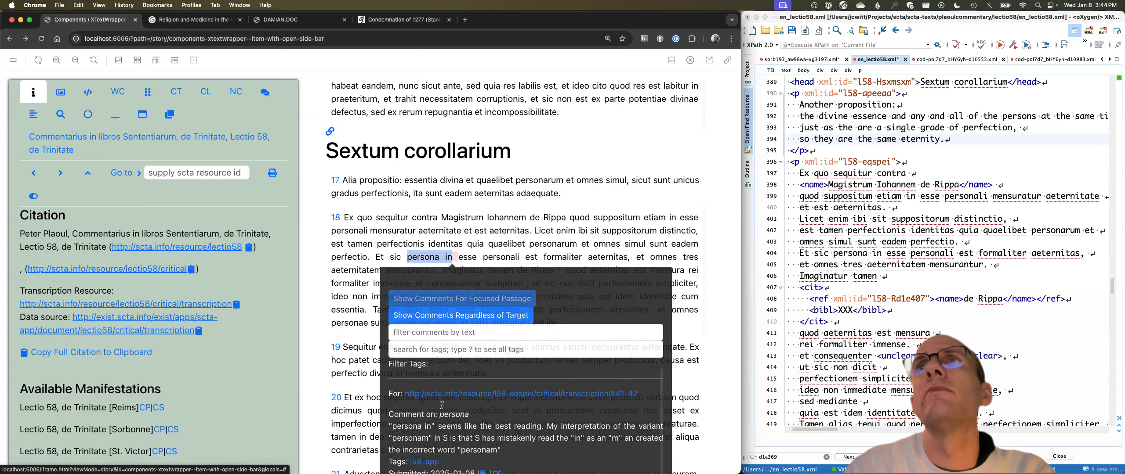
pyautogui.scroll(2, 442, 408)
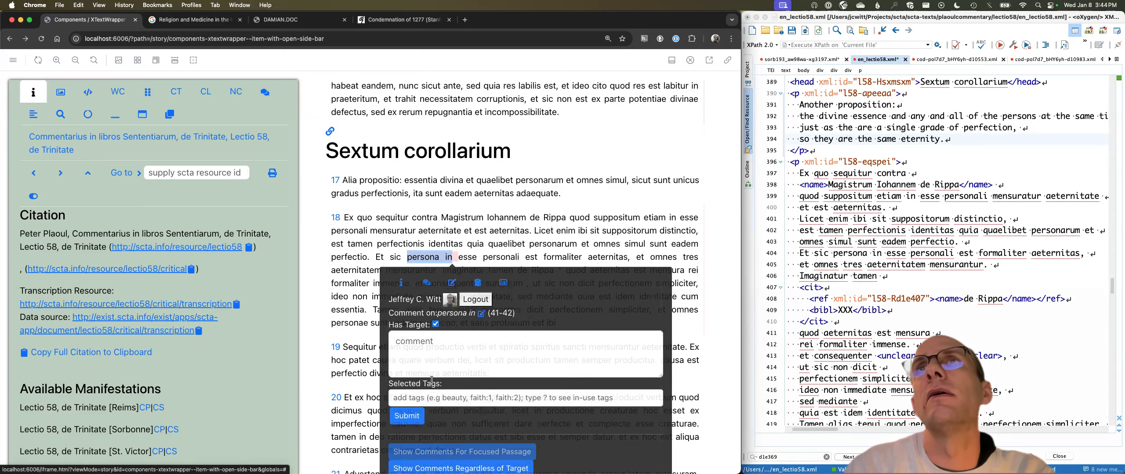
# Open the witness collation table for paragraph 18 (l58-eqspei) and exclude the vat witness from it
pyautogui.click(338, 221)
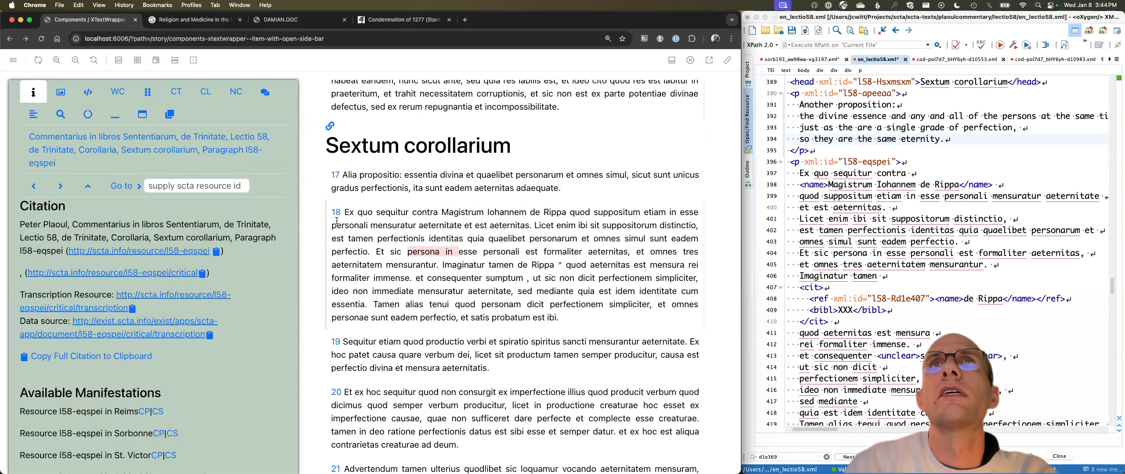
pyautogui.click(148, 92)
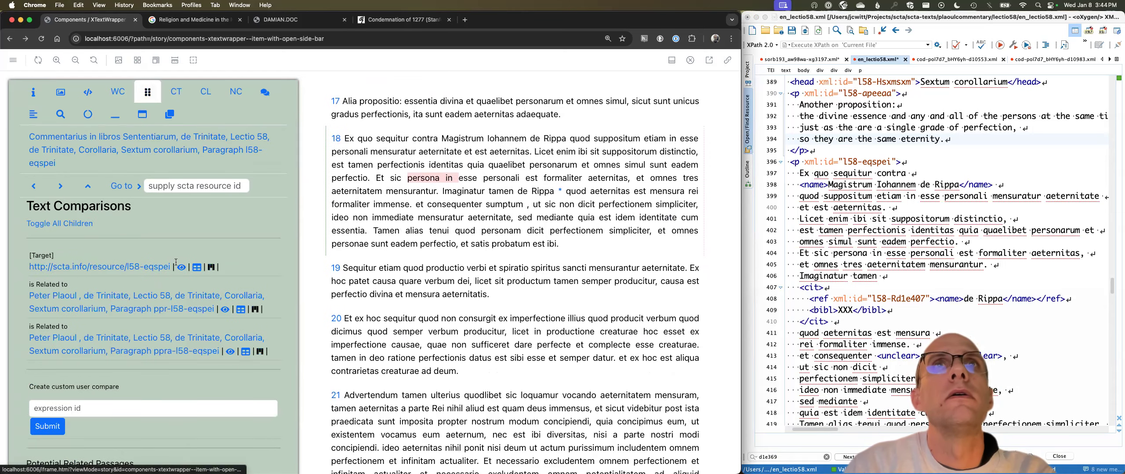
pyautogui.click(196, 268)
pyautogui.scroll(-2, 342, 407)
pyautogui.scroll(-2, 342, 408)
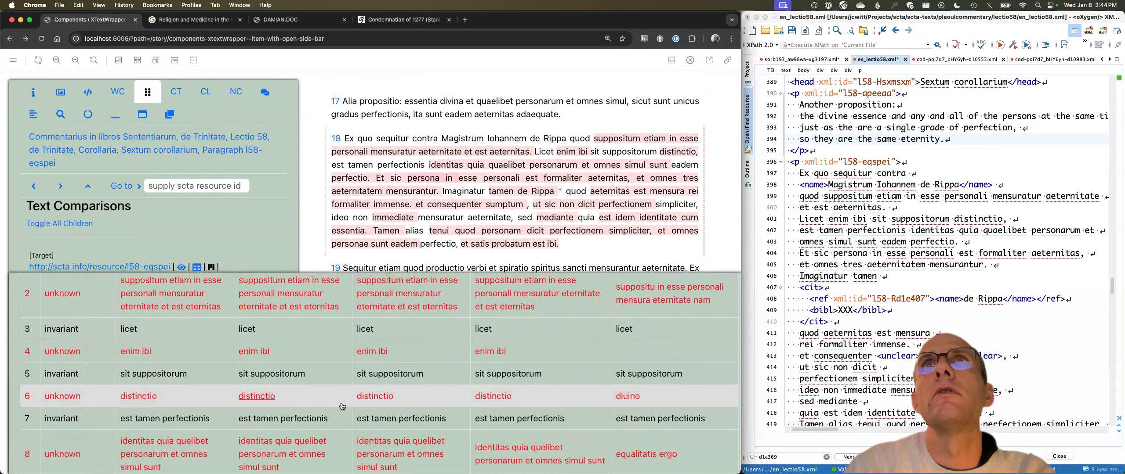
pyautogui.scroll(3, 610, 319)
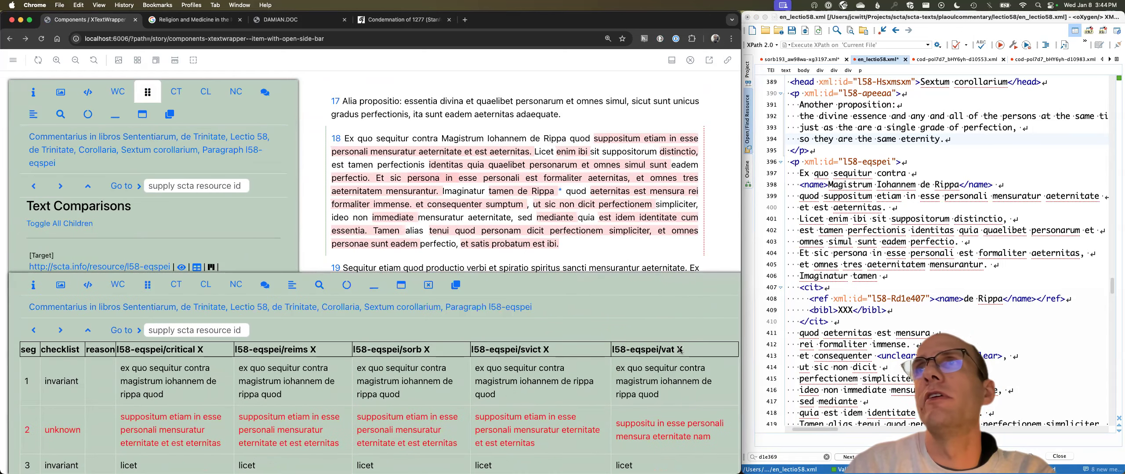
pyautogui.click(679, 350)
pyautogui.scroll(-5, 517, 396)
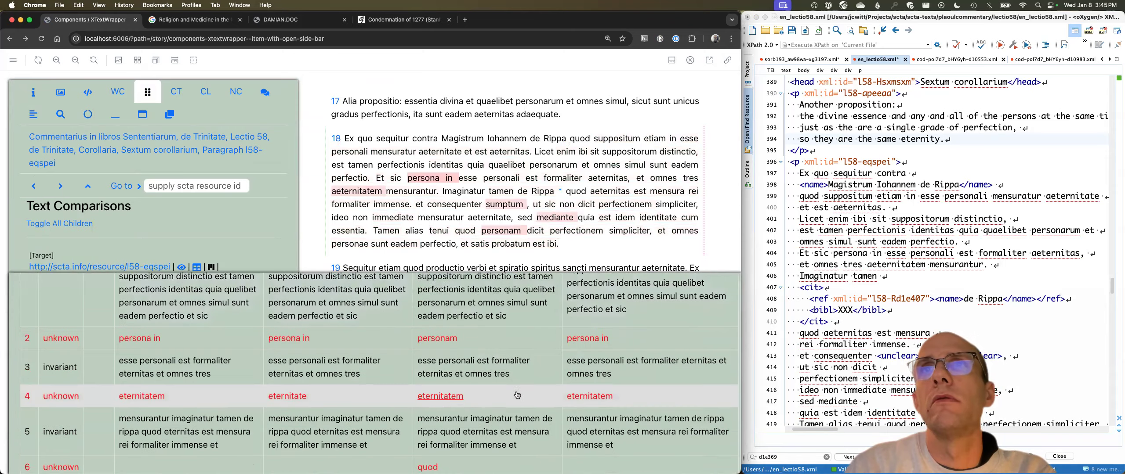
pyautogui.scroll(-2, 517, 396)
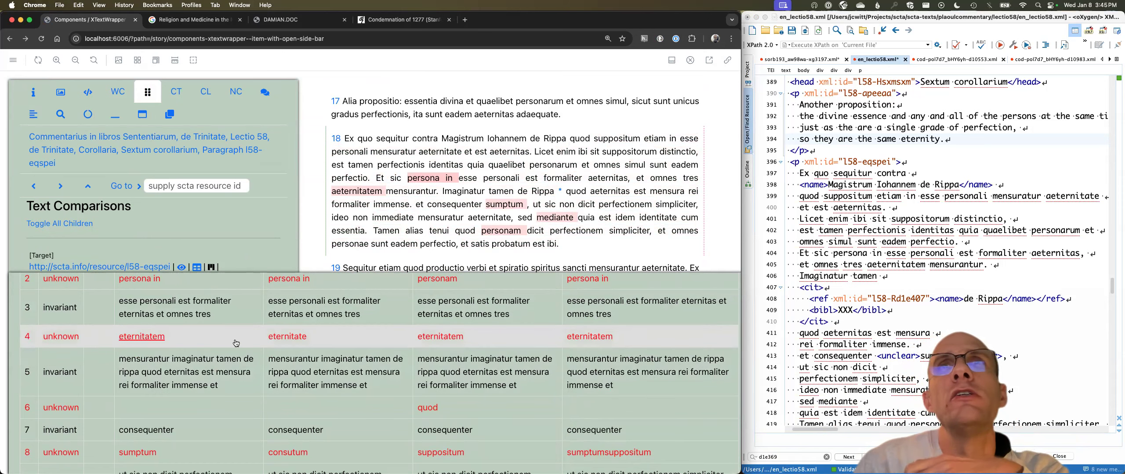
# Check the manuscript images for the segment 4 readings "eternitate" in reims and "eternitatem" in sorb and svict
pyautogui.click(288, 343)
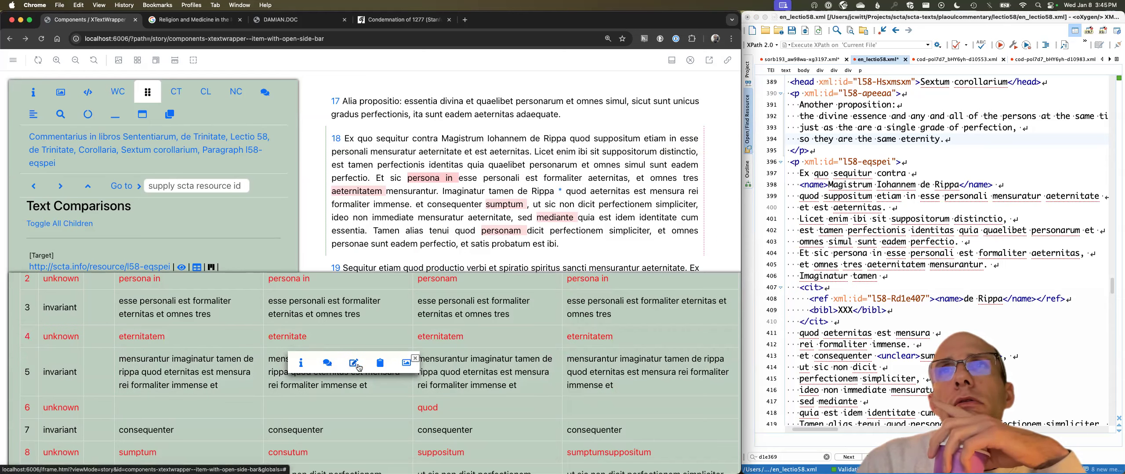
pyautogui.click(406, 366)
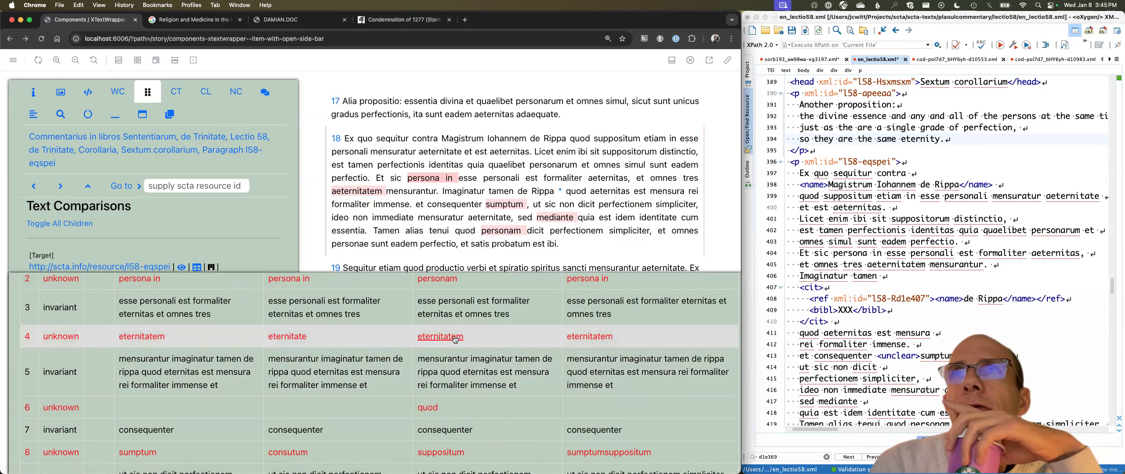
pyautogui.moveTo(455, 340)
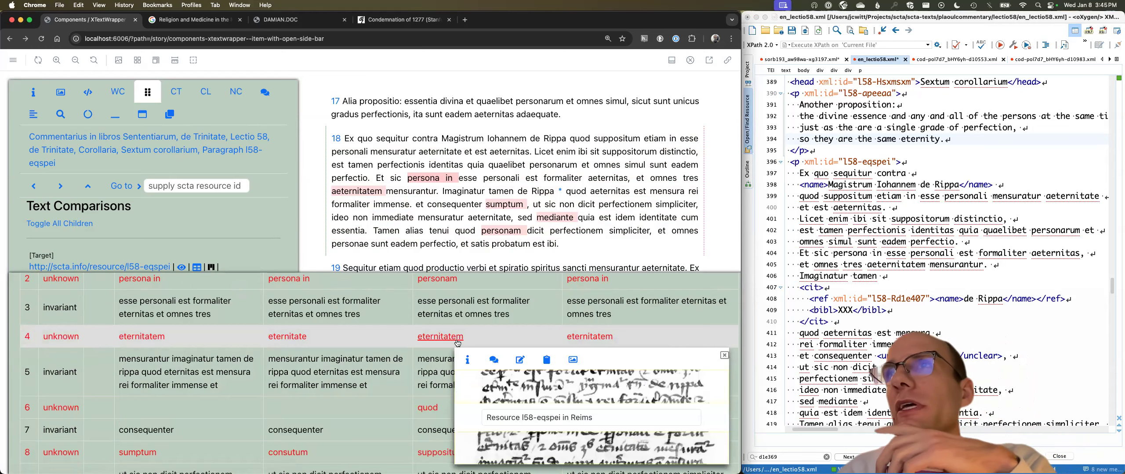
pyautogui.moveTo(503, 402)
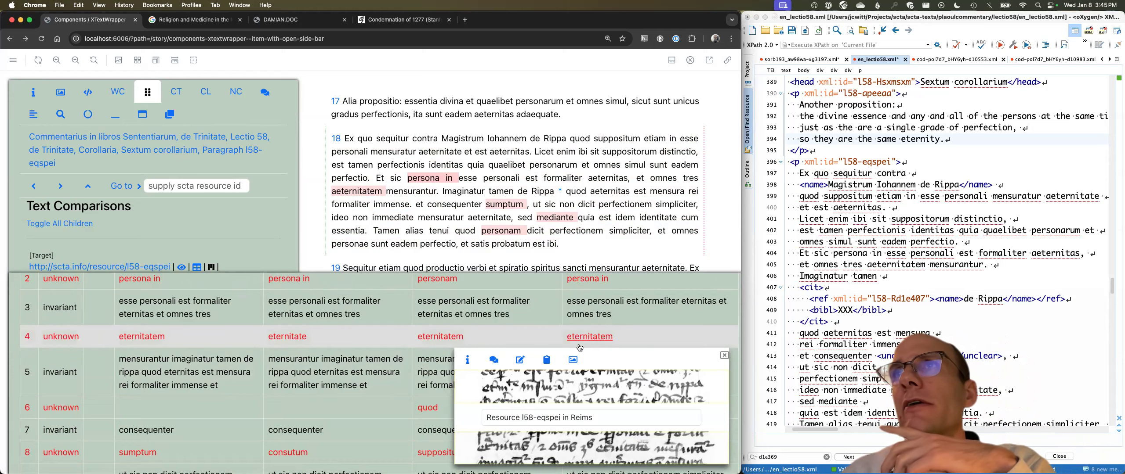
pyautogui.click(597, 342)
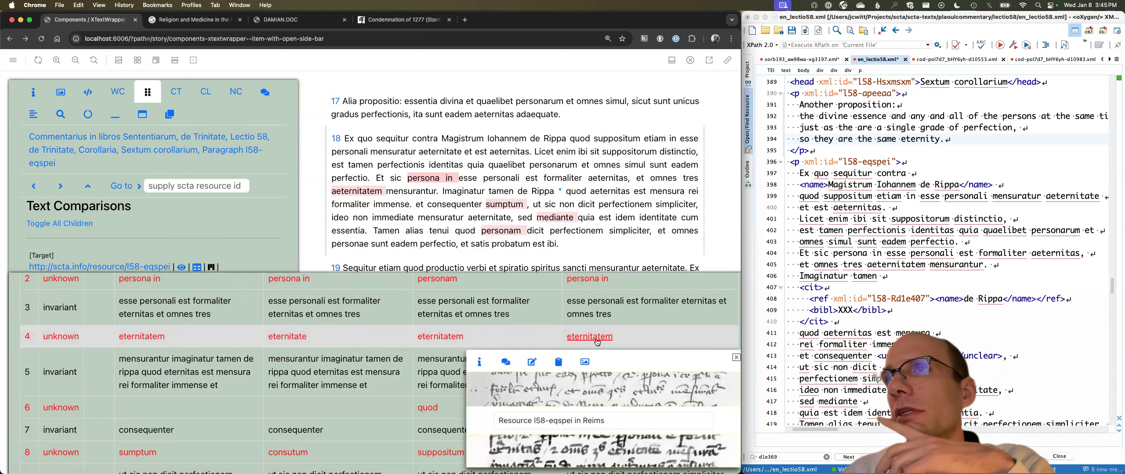
pyautogui.moveTo(637, 407)
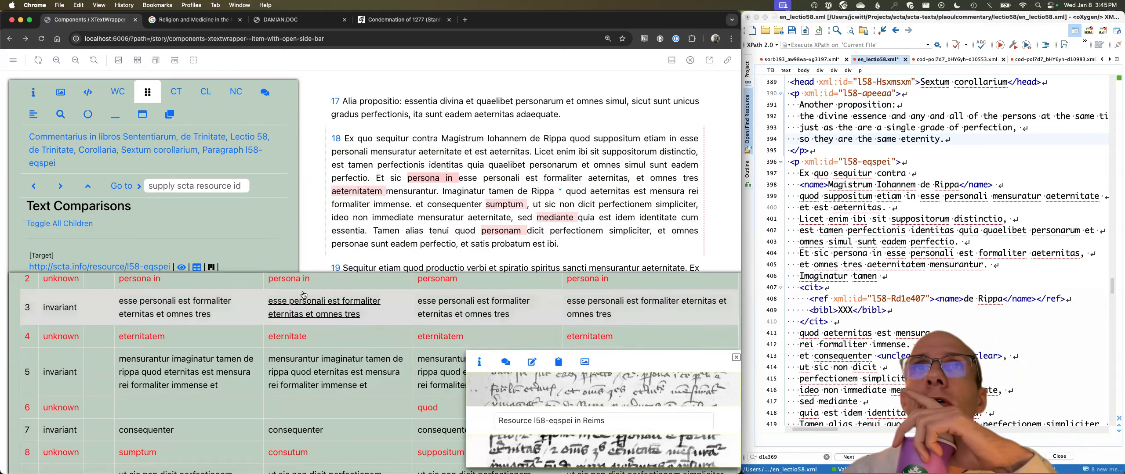
pyautogui.click(287, 340)
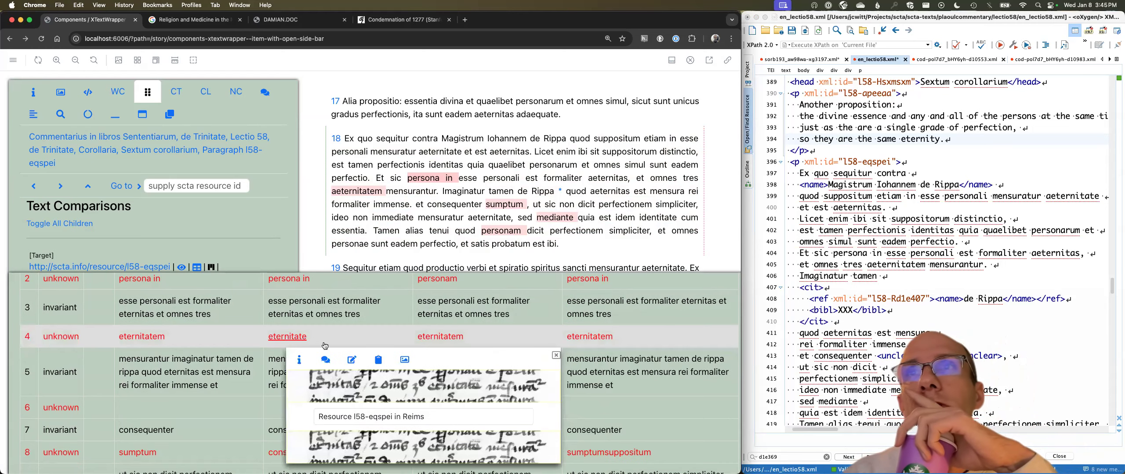
pyautogui.moveTo(475, 397)
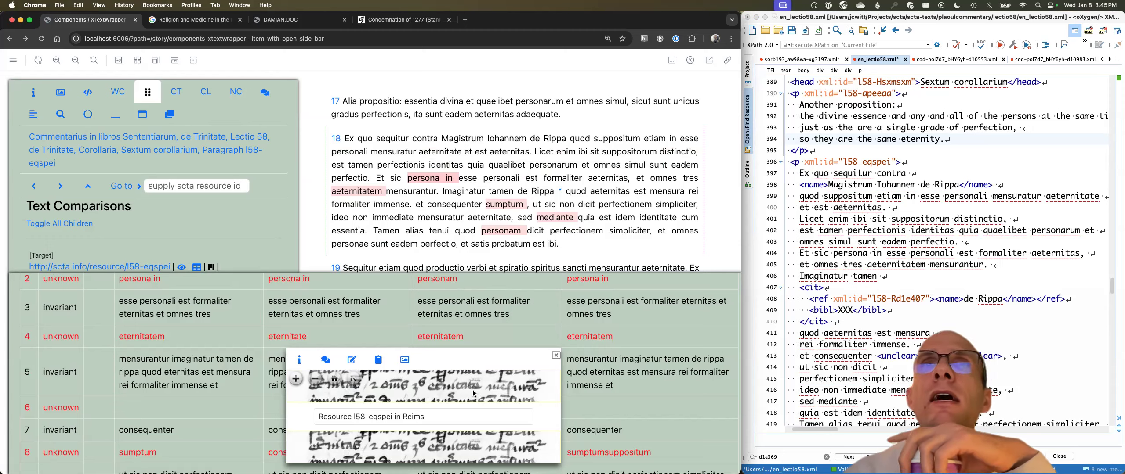
# Restore the vat witness to the collation, close the manuscript image popup, and compare the readings around "eternitatem" in segment 13
pyautogui.scroll(5, 240, 285)
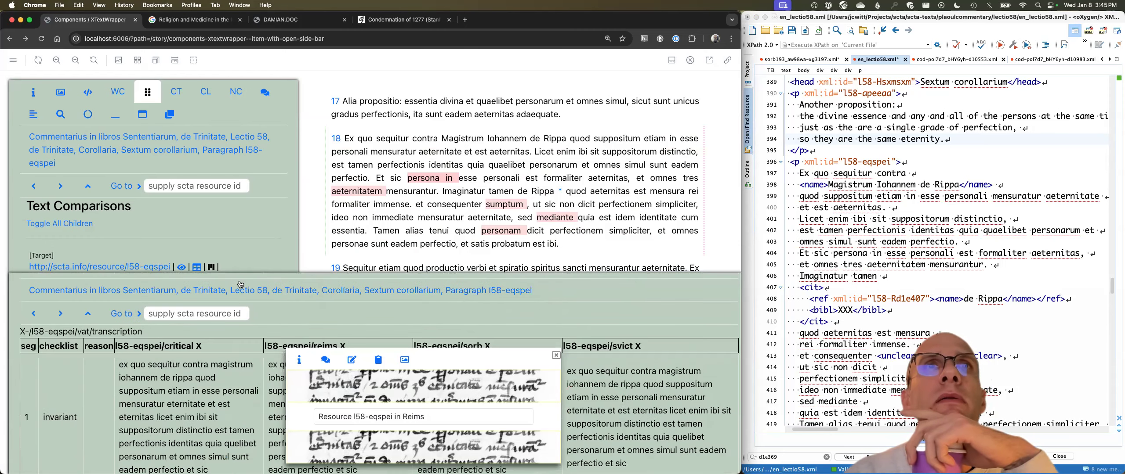
pyautogui.scroll(1, 240, 285)
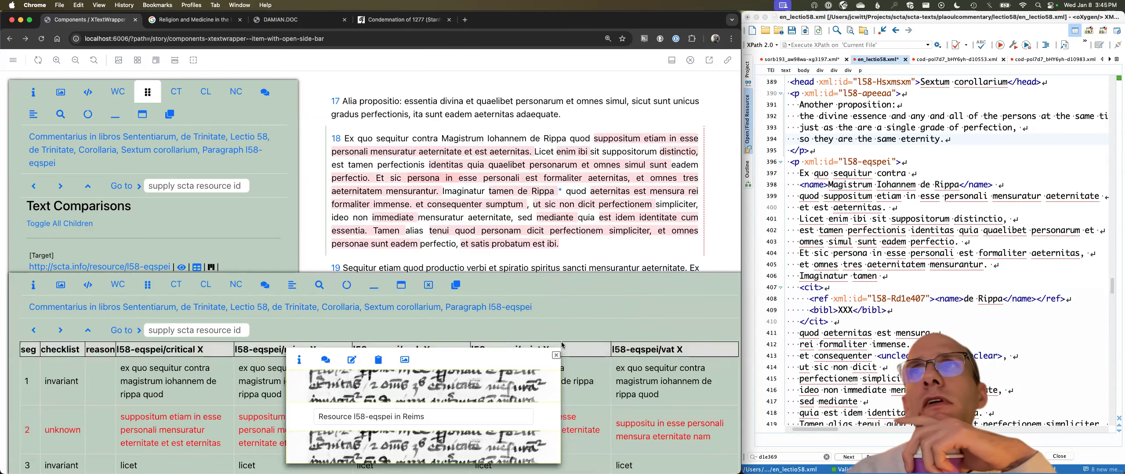
pyautogui.click(555, 355)
pyautogui.scroll(-15, 562, 409)
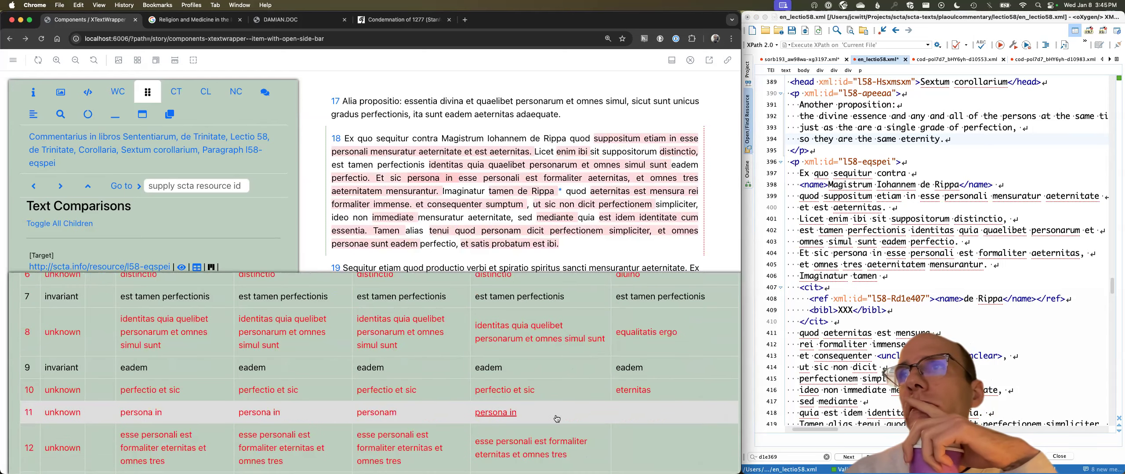
pyautogui.scroll(-2, 556, 418)
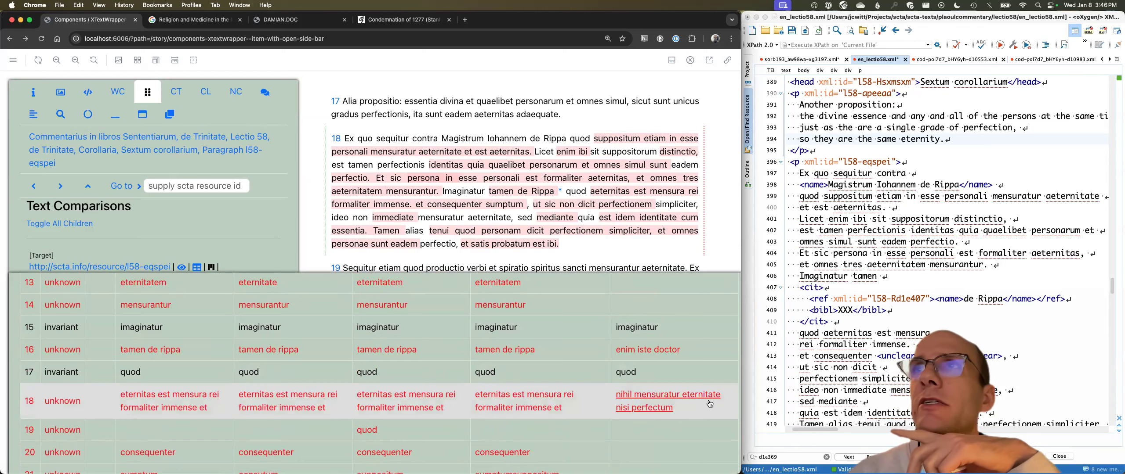
pyautogui.scroll(2, 312, 332)
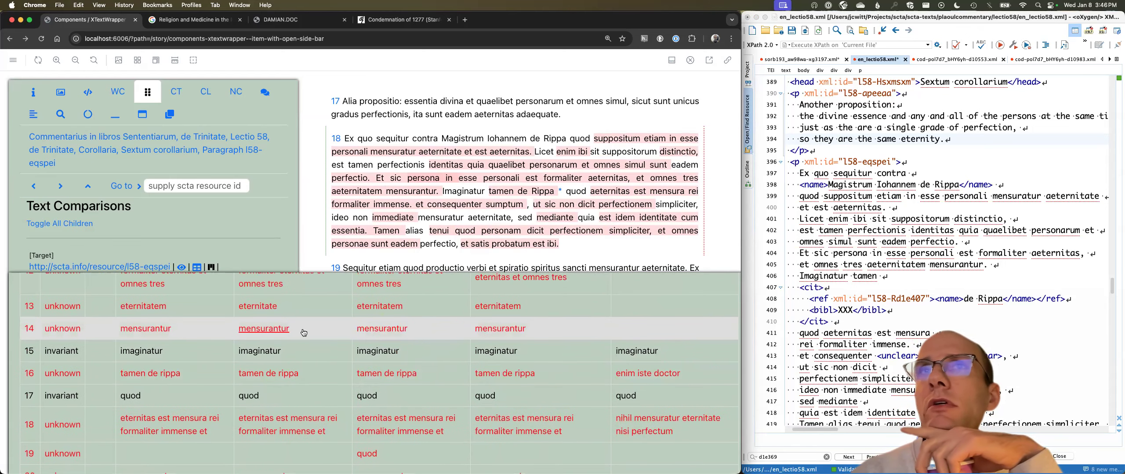
pyautogui.scroll(-3, 238, 232)
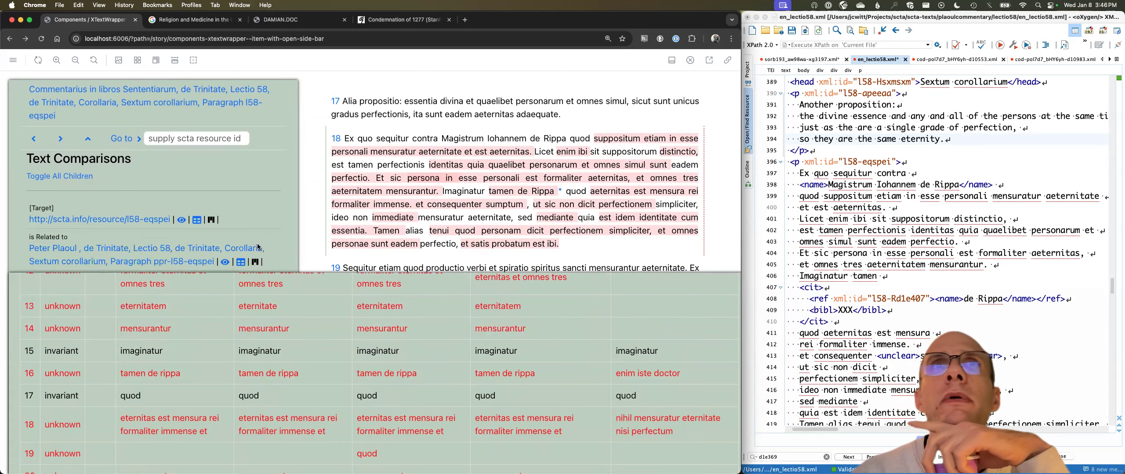
# Extend the collation with the related paragraph ppr-l58-eqspei and compare its erlang and pal readings from segment 22 through 54
pyautogui.click(240, 228)
pyautogui.scroll(-3, 674, 389)
pyautogui.scroll(-5, 674, 389)
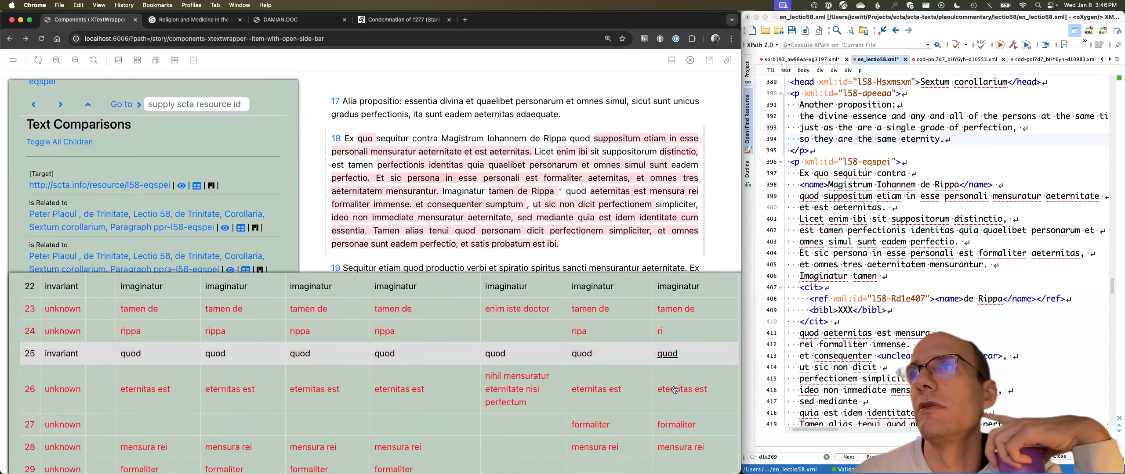
pyautogui.scroll(-3, 674, 389)
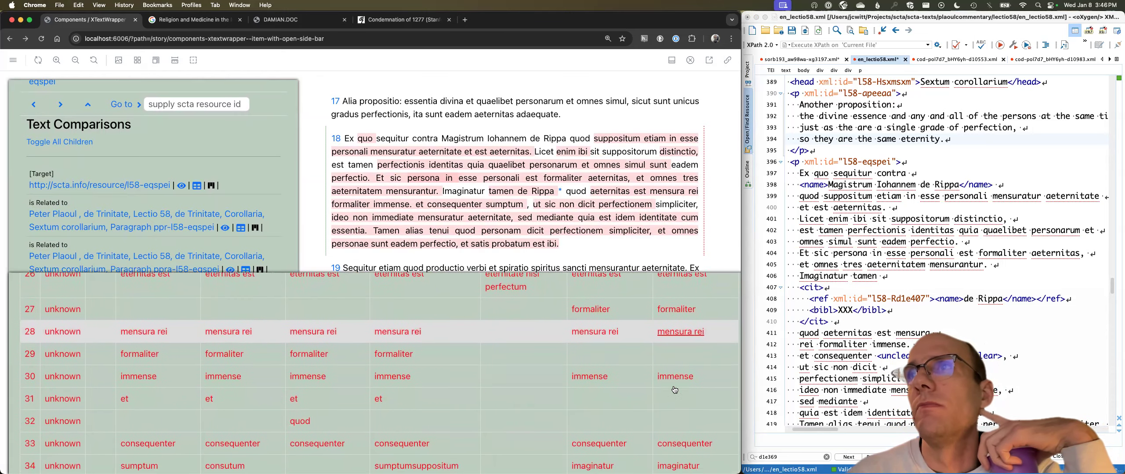
pyautogui.scroll(-4, 674, 389)
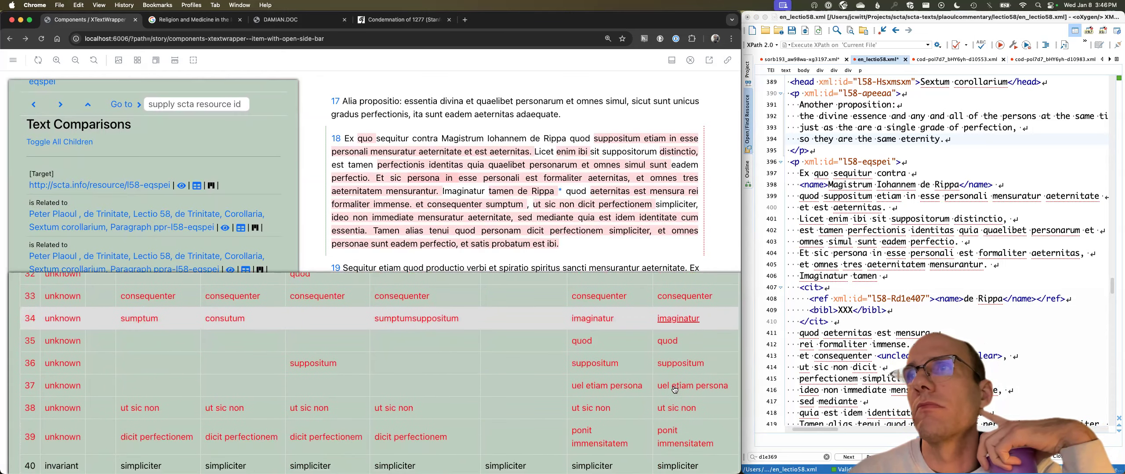
pyautogui.scroll(-6, 675, 390)
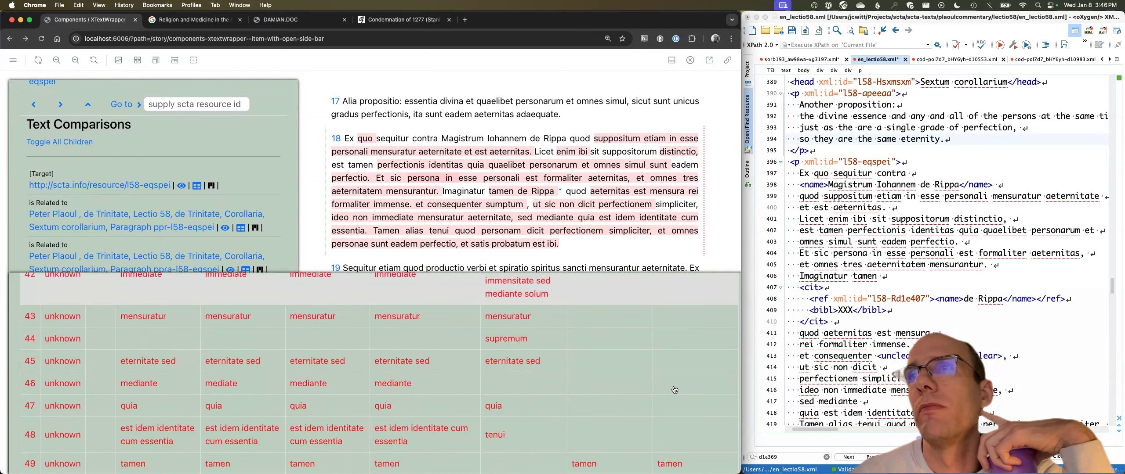
pyautogui.scroll(-1, 674, 390)
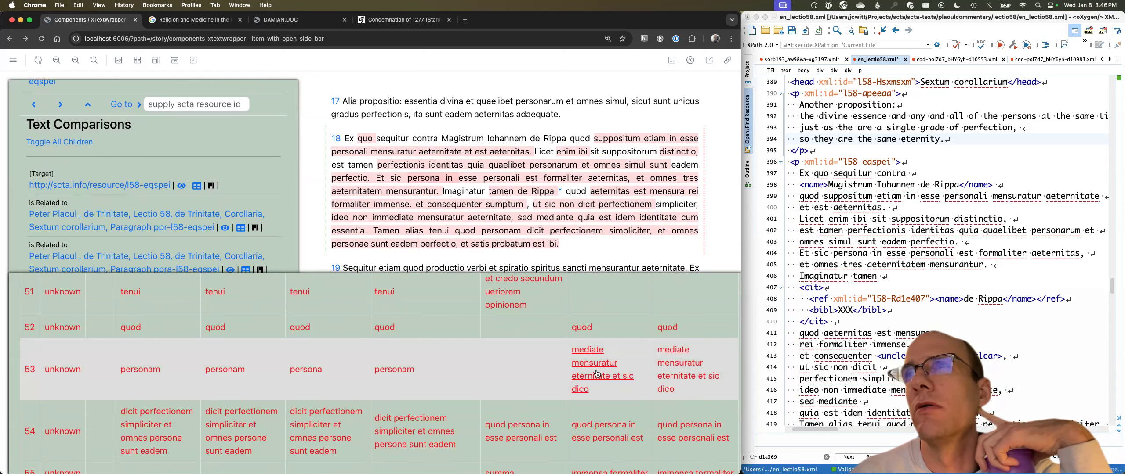
# Check the ppr-l58-eqspei manuscript images for "mediate mensuratur eternitate et sic dico" in segment 53, and close the popup
pyautogui.click(682, 377)
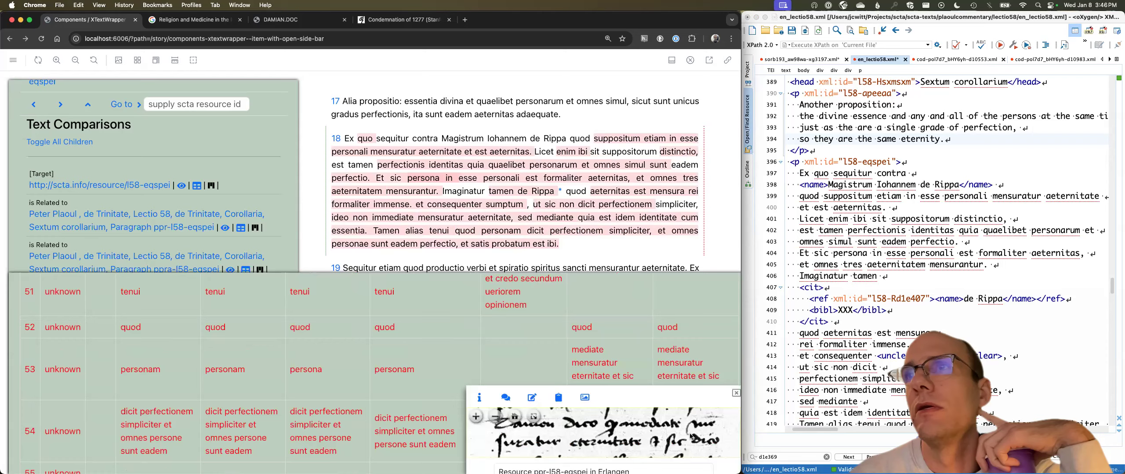
pyautogui.click(736, 394)
pyautogui.scroll(15, 617, 377)
pyautogui.scroll(15, 618, 377)
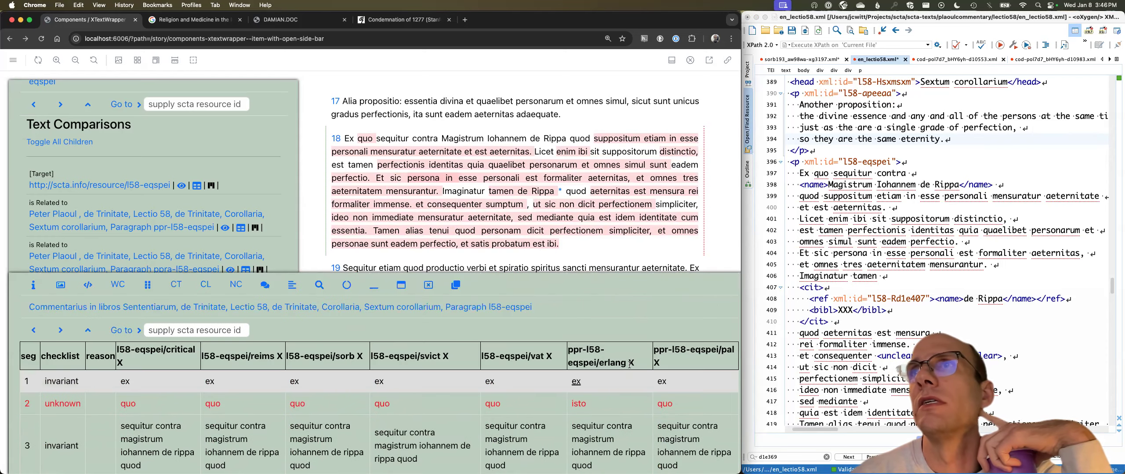
# Remove the ppr-l58-eqspei erlang and pal witnesses and the l58-eqspei vat witness from the collation
pyautogui.click(630, 364)
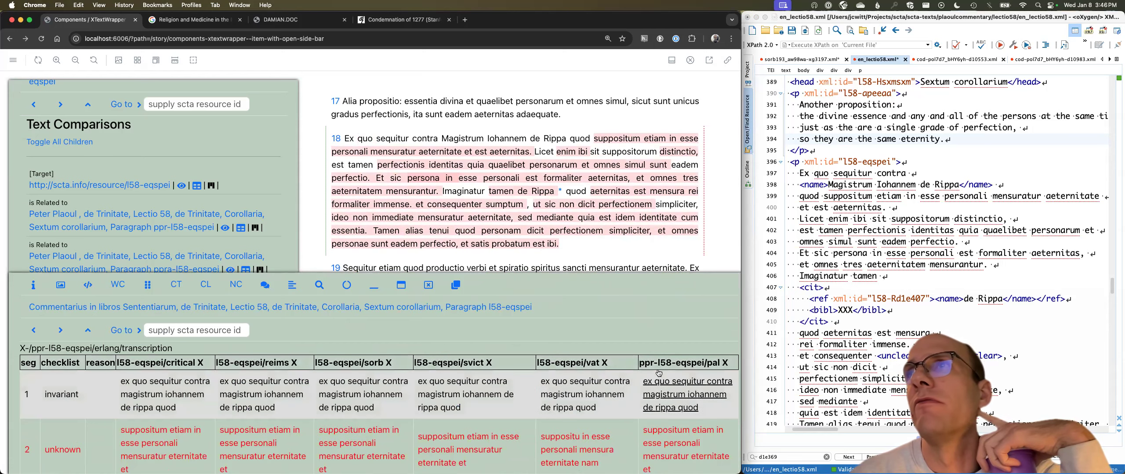
pyautogui.click(724, 363)
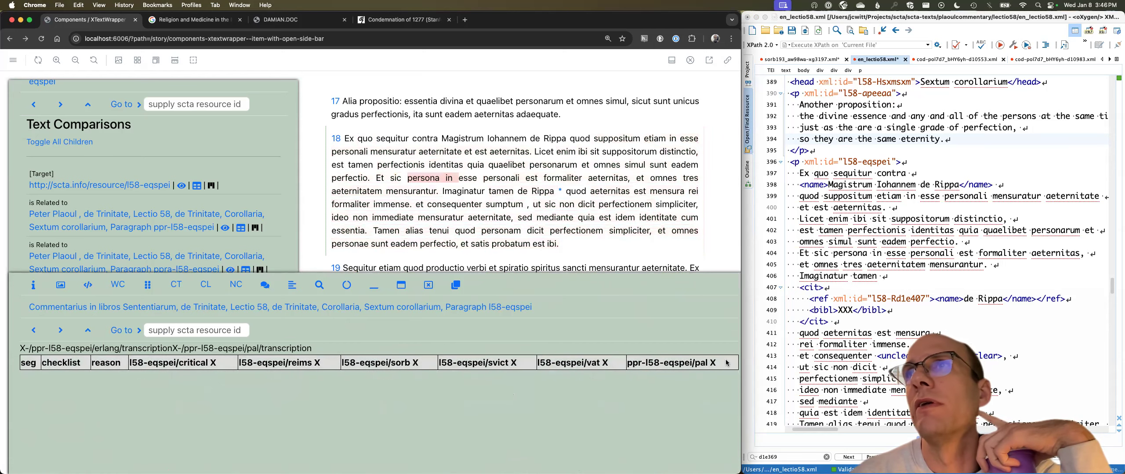
pyautogui.click(681, 364)
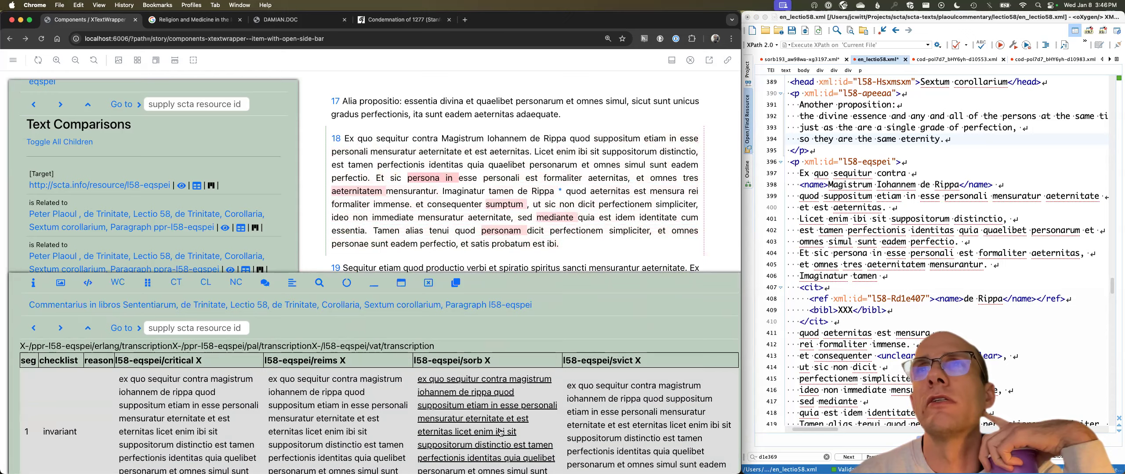
pyautogui.scroll(-10, 500, 433)
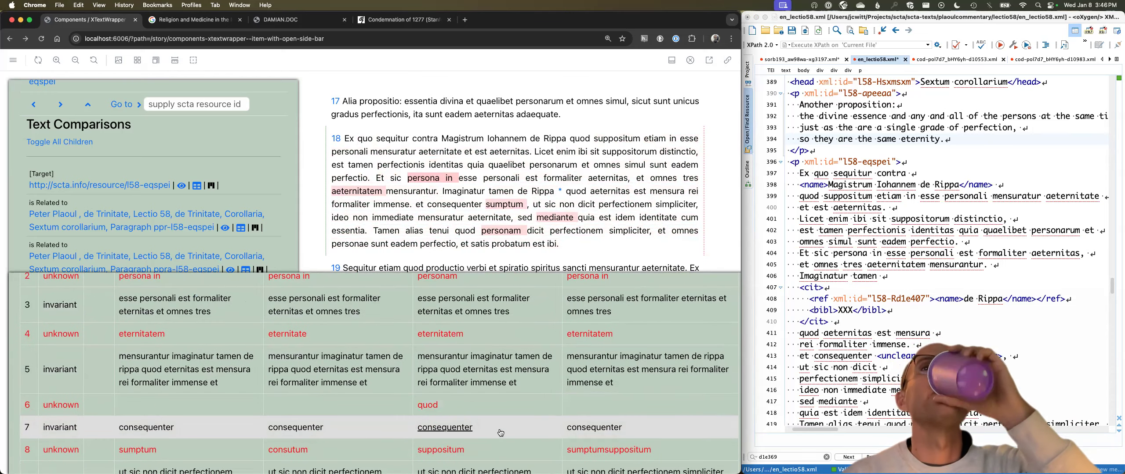
# Check the manuscript images for the segment 4 readings "eternitate" in reims and "eternitatem" in sorb
pyautogui.click(295, 333)
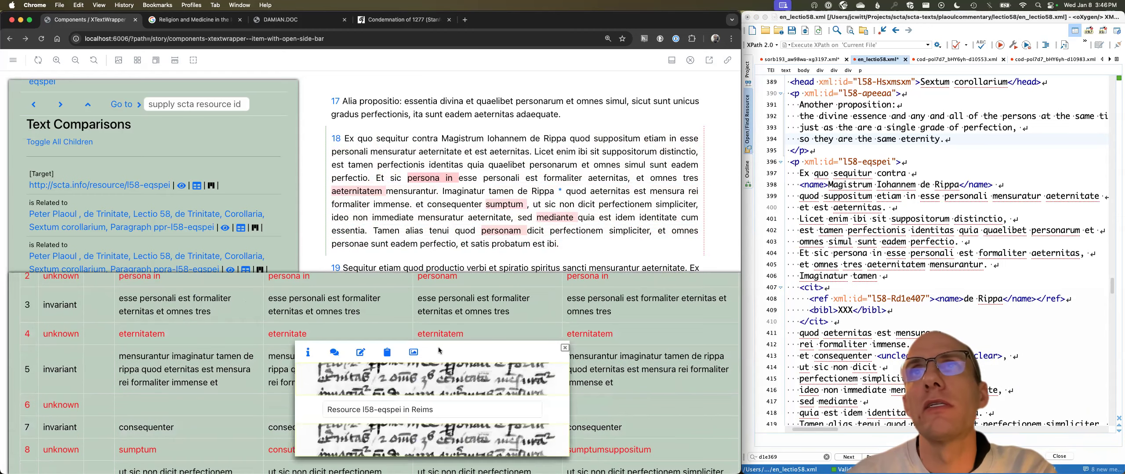
pyautogui.click(564, 348)
pyautogui.click(452, 335)
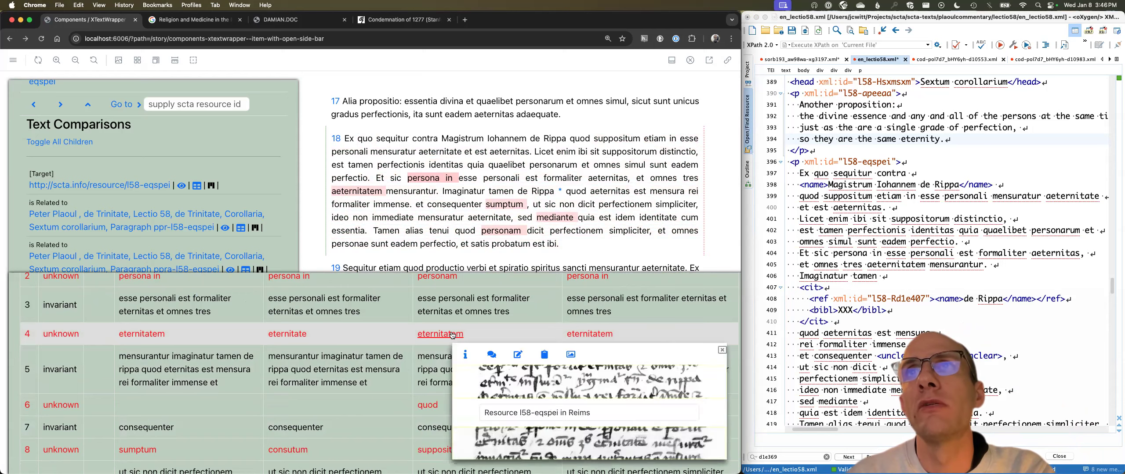
# Open the sorb transcription for editing on GitHub, commit the update to sorb_lectio58.xml, and close its window
pyautogui.click(517, 354)
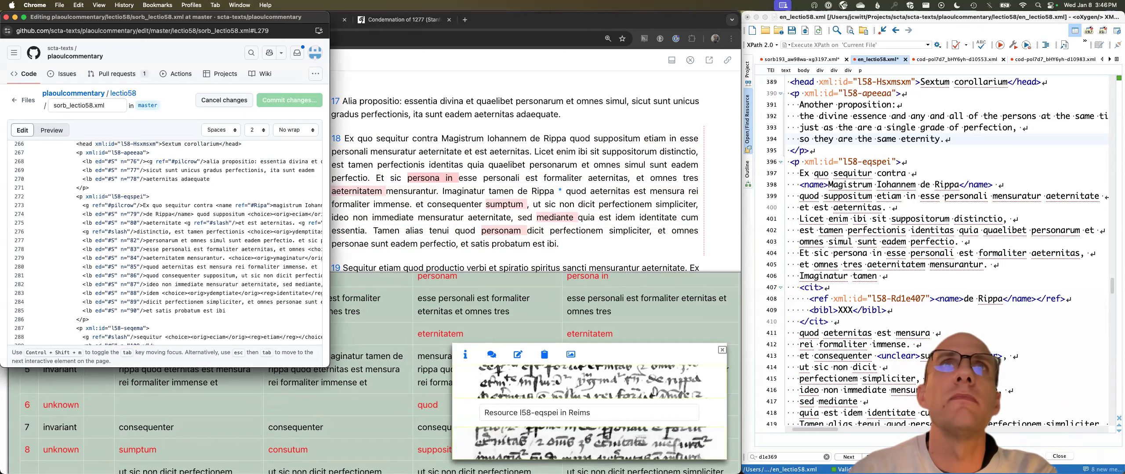
pyautogui.click(283, 99)
pyautogui.press('Return')
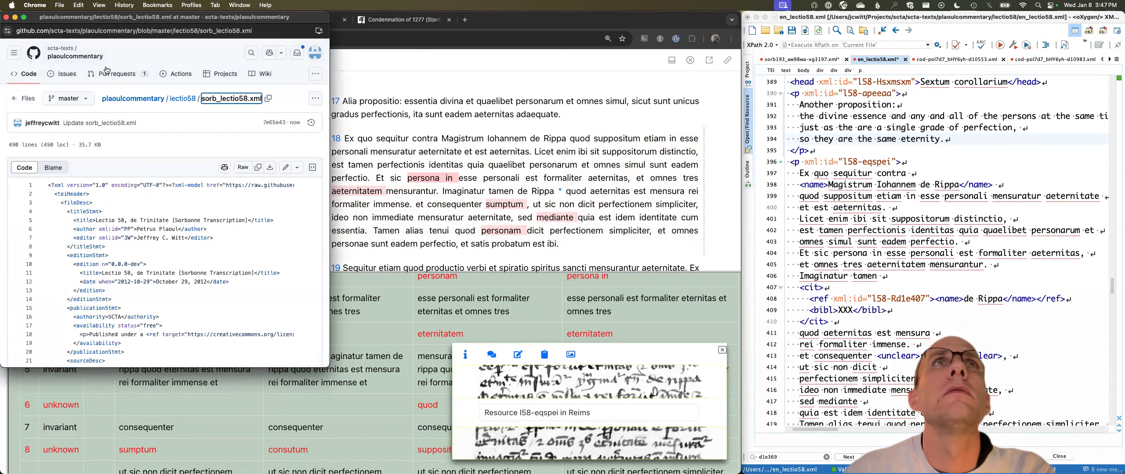
pyautogui.click(6, 18)
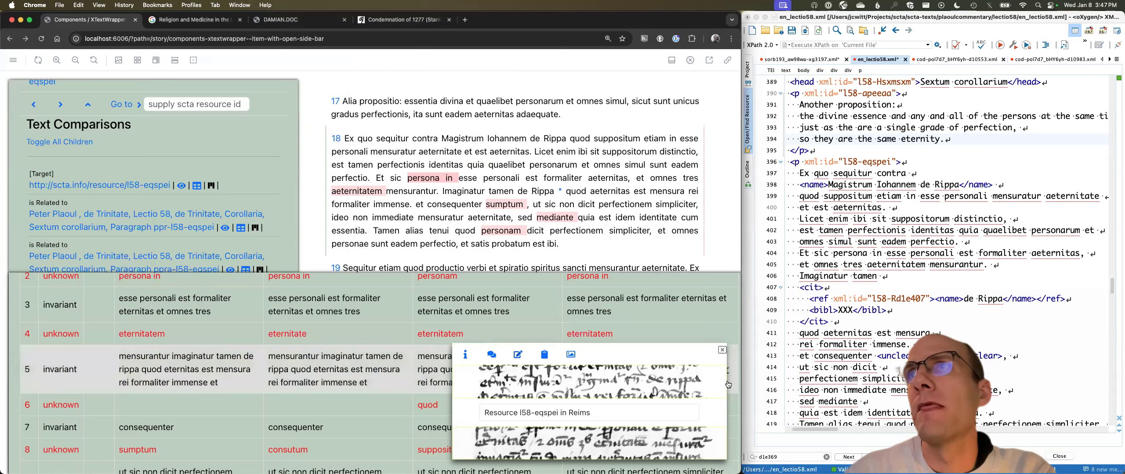
# Close the sorb image popup and check the manuscript image for the segment 4 reading "eternitatem" in svict
pyautogui.click(722, 354)
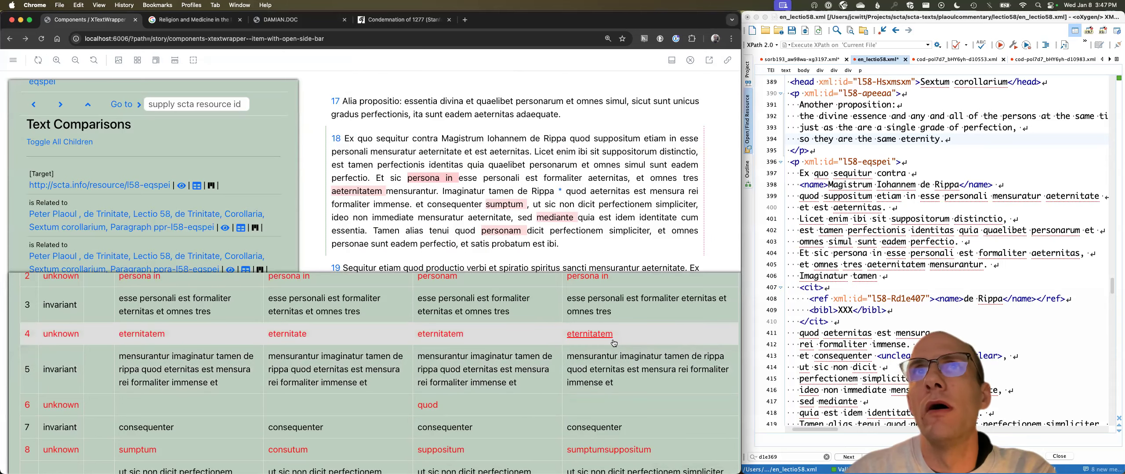
pyautogui.click(589, 335)
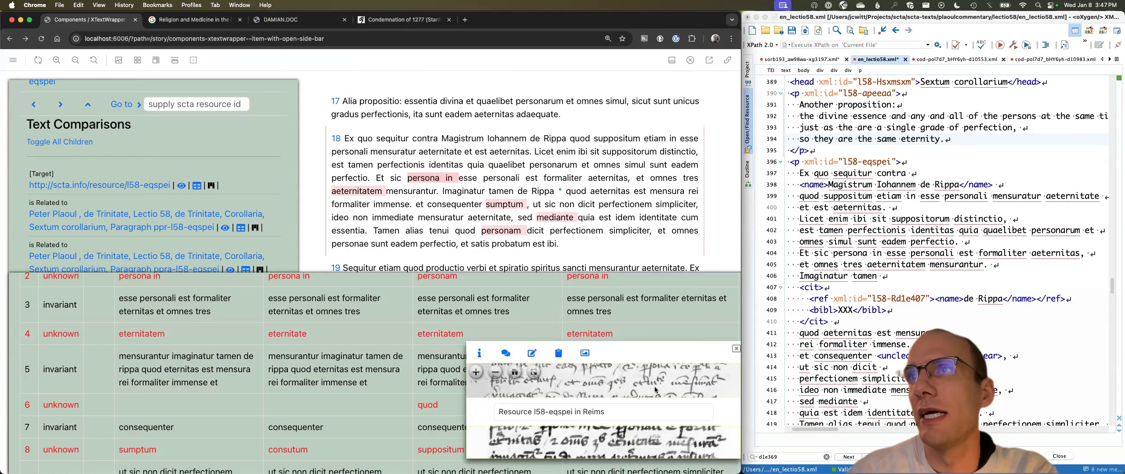
pyautogui.click(735, 349)
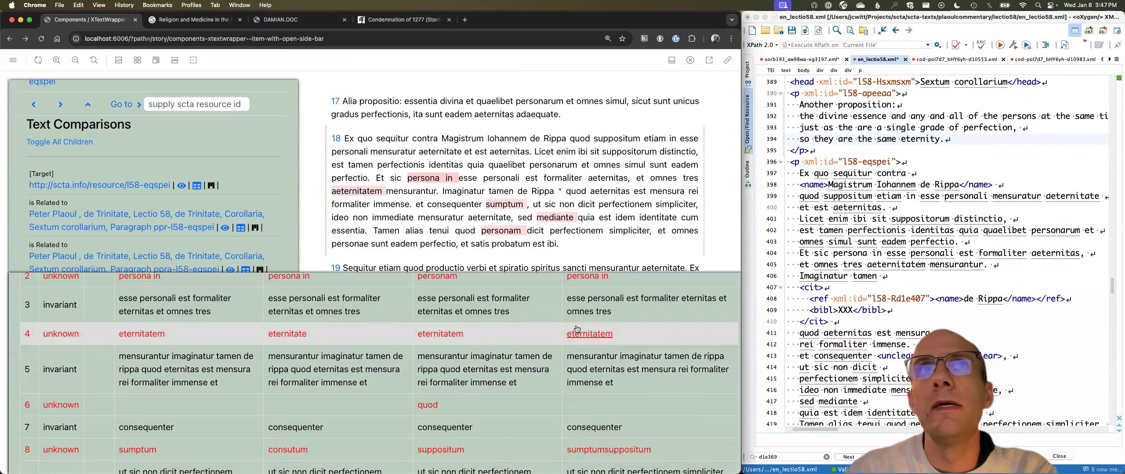
# Change "aeternitatem" to "aeternitate" on line 403 of lectio58.xml, commit directly to the master branch on GitHub, and close the editing window
pyautogui.click(147, 335)
pyautogui.click(214, 361)
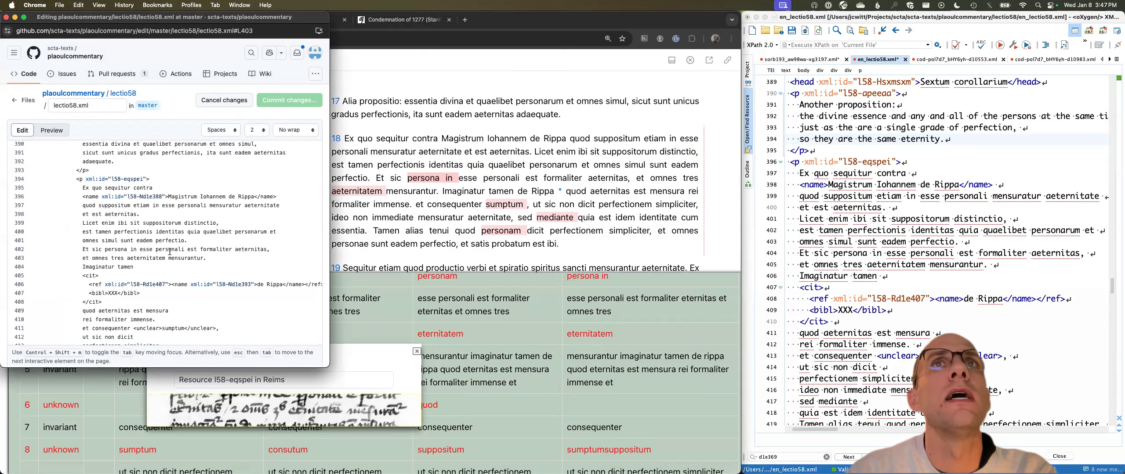
pyautogui.click(162, 259)
pyautogui.press('BackSpace')
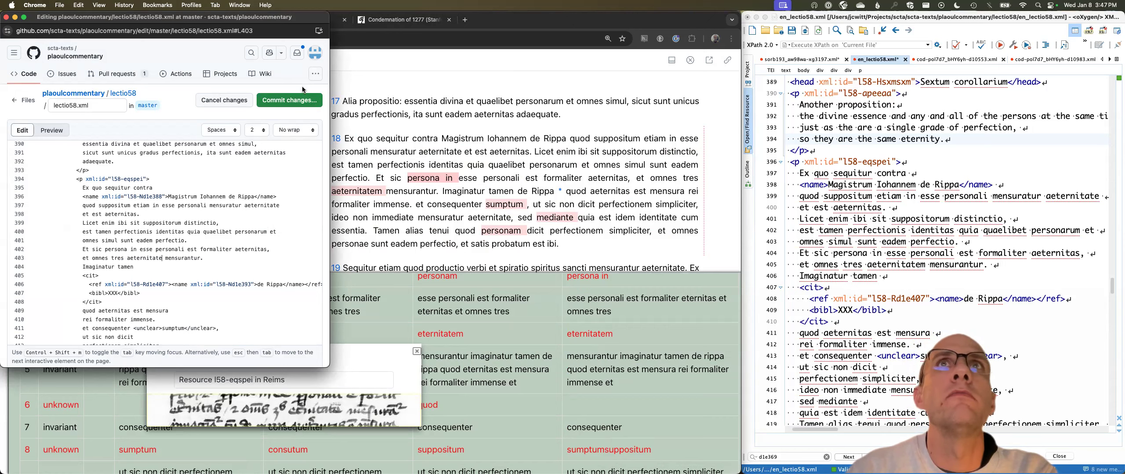
pyautogui.click(294, 102)
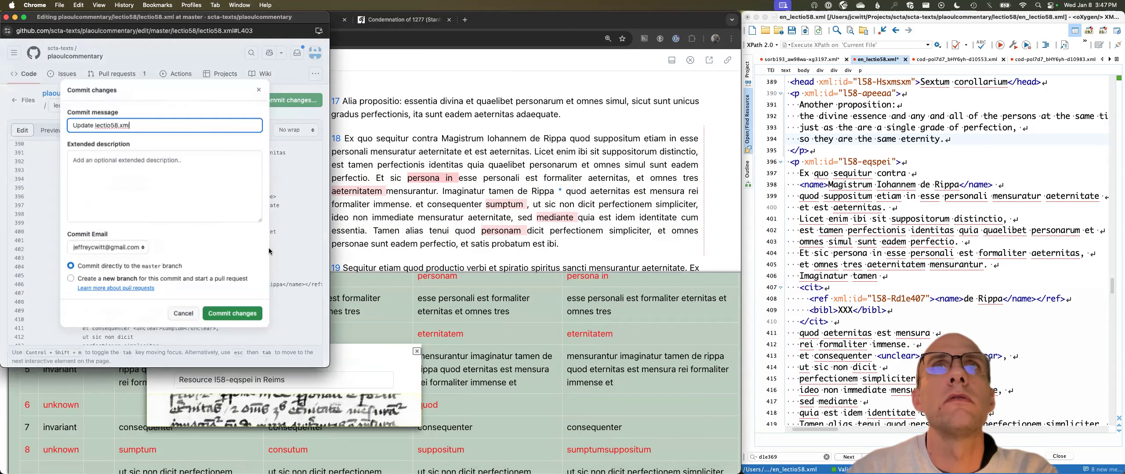
pyautogui.click(236, 315)
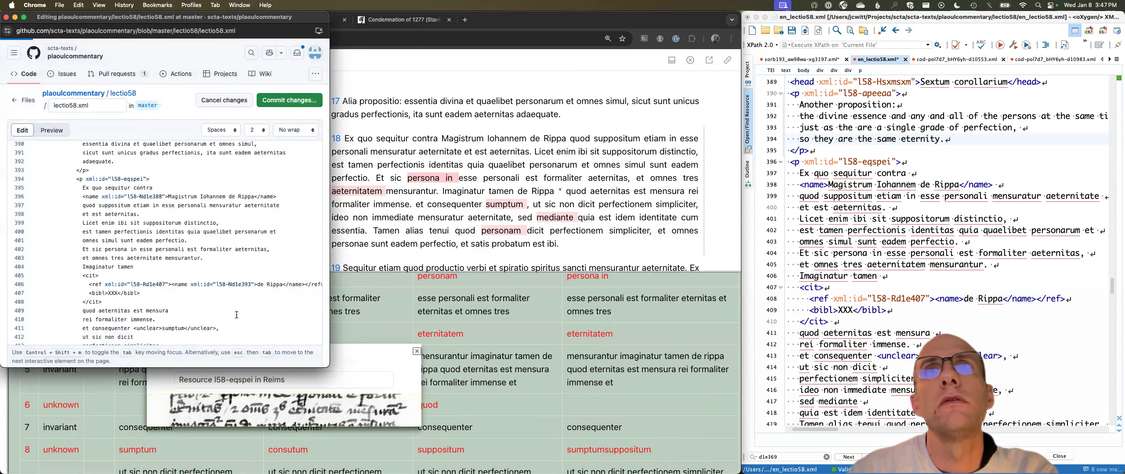
pyautogui.click(6, 17)
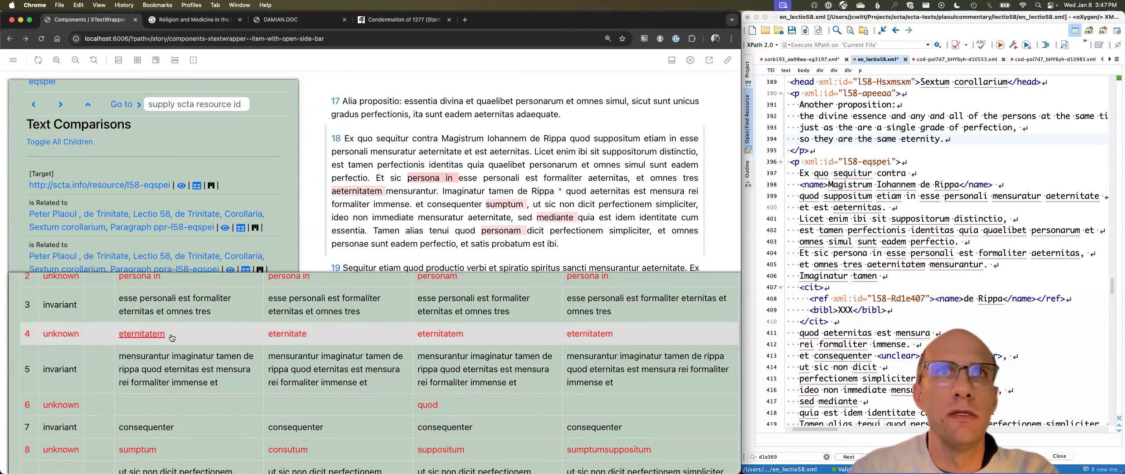
# Start a comment on "aeternitatem" in the critical text's segment 4 and review the witness columns of the collation
pyautogui.moveTo(158, 338)
pyautogui.scroll(-1, 157, 335)
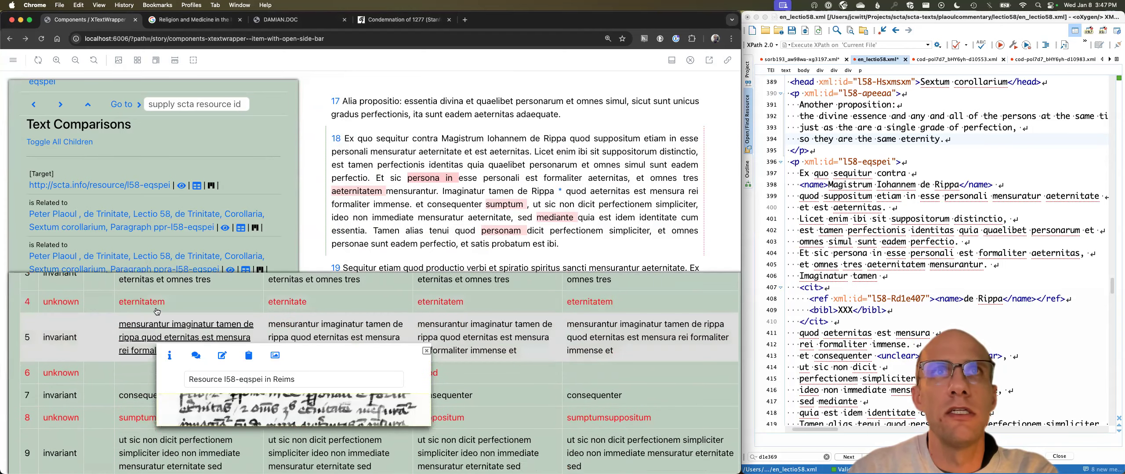
pyautogui.click(194, 331)
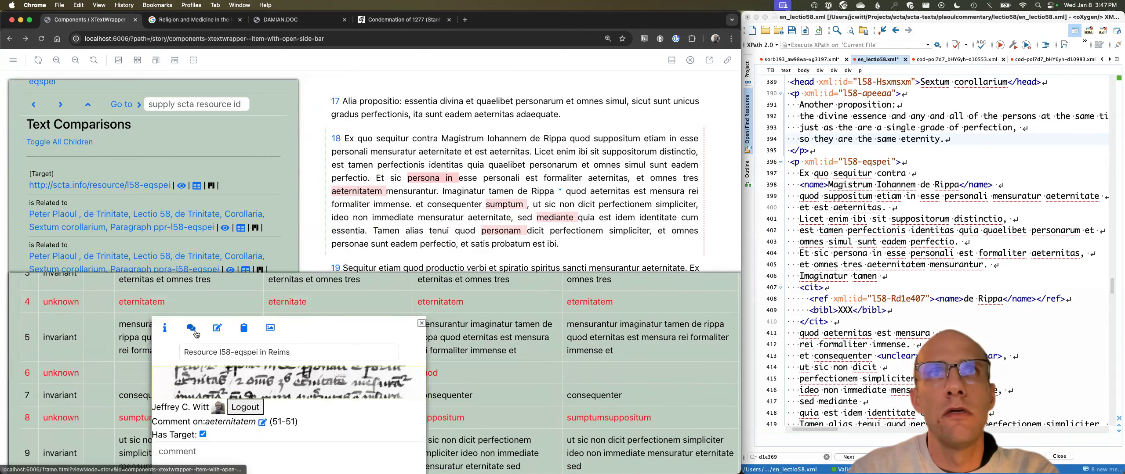
pyautogui.scroll(-1, 232, 427)
pyautogui.click(224, 434)
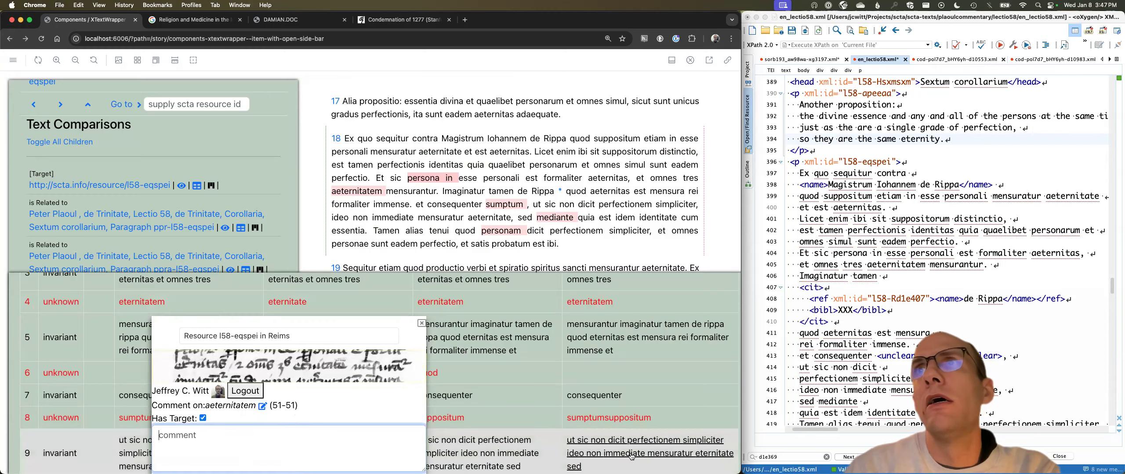
pyautogui.scroll(3, 617, 350)
pyautogui.scroll(2, 617, 350)
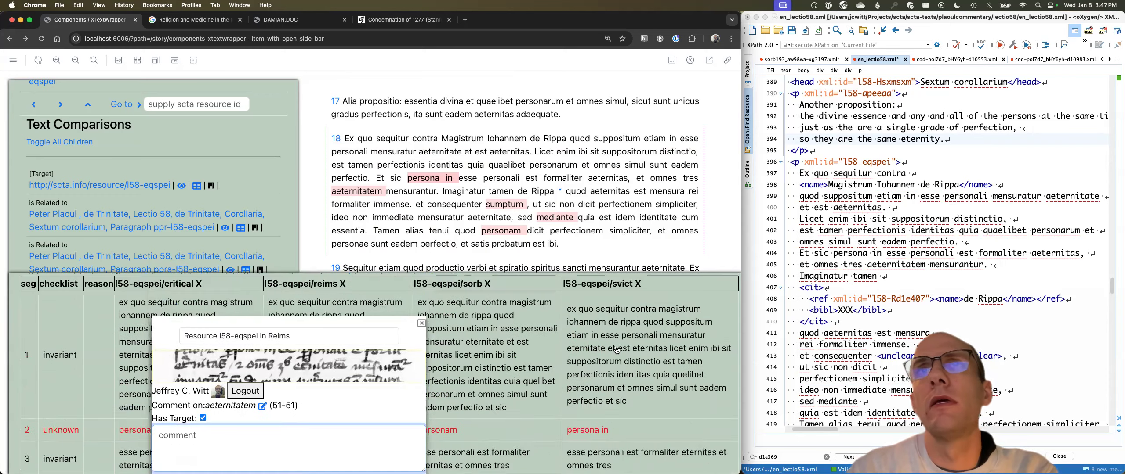
pyautogui.scroll(-2, 616, 350)
pyautogui.scroll(1, 616, 350)
pyautogui.scroll(-3, 616, 350)
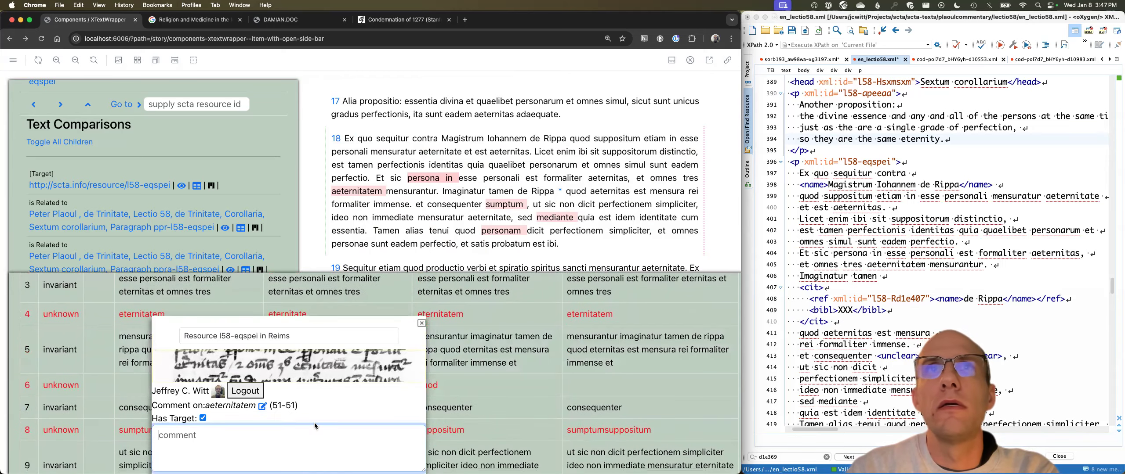
# Write in the comment: While SV clearly has "eternitatem" the sense seems to demand the ablative, as in "measured by eternity"
pyautogui.write('While SV clearly has ')
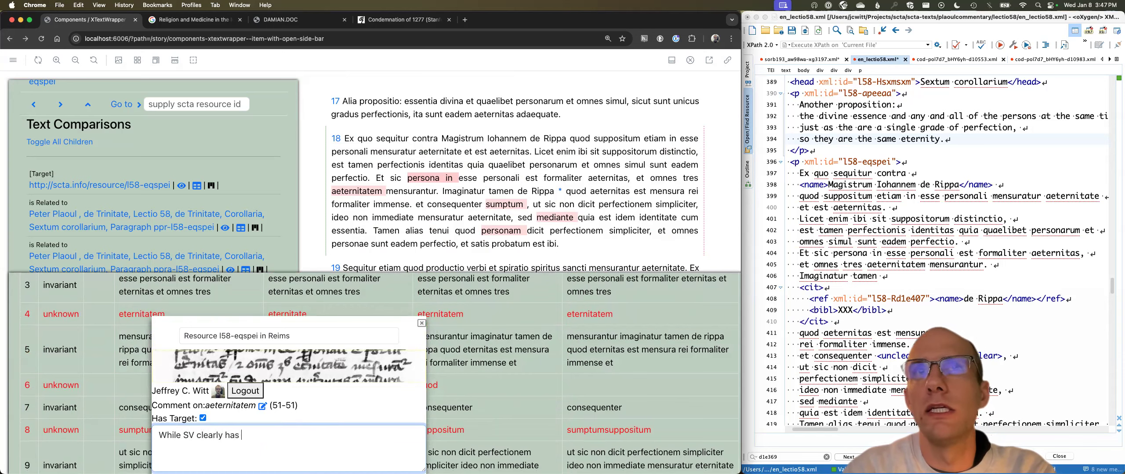
pyautogui.write('"eternitatem" the so')
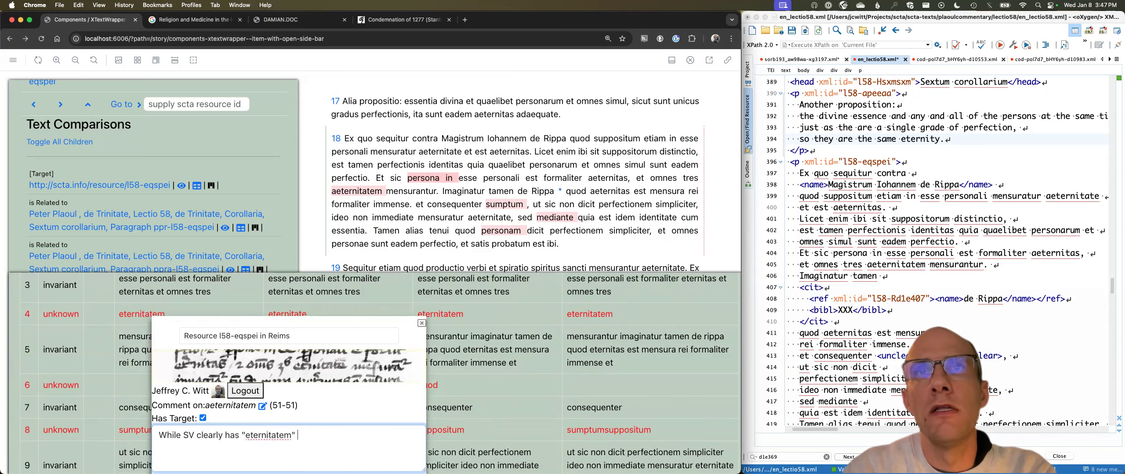
pyautogui.write('nse seem s to demand the ablative, as in "me')
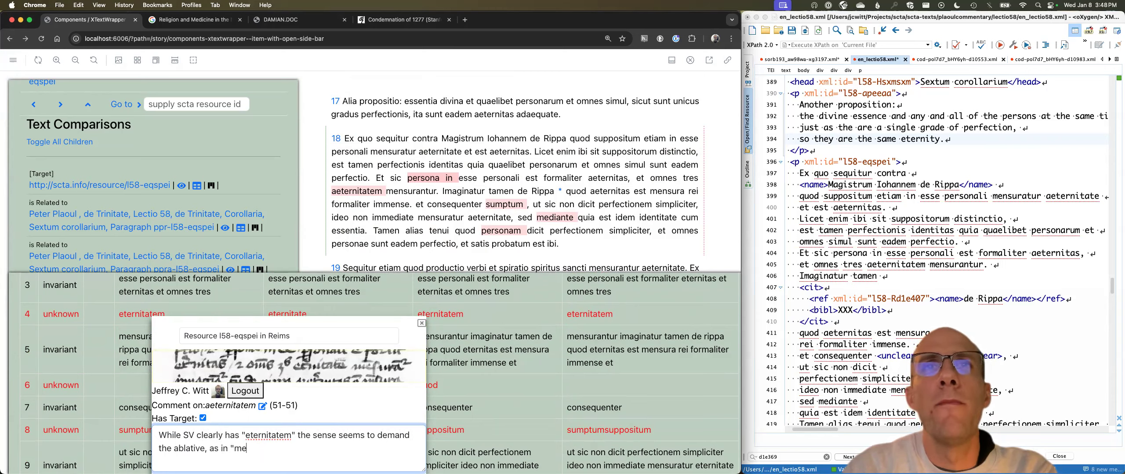
pyautogui.write('asured by ')
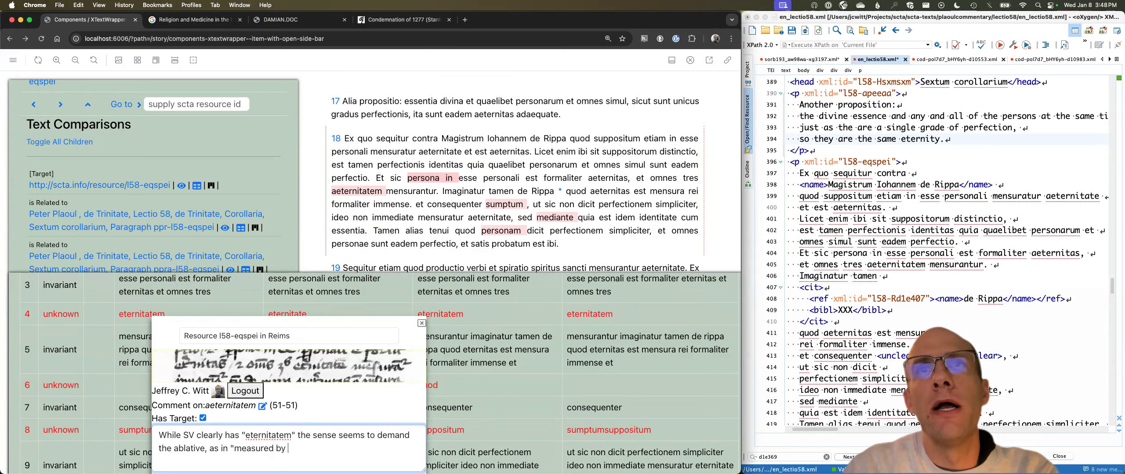
pyautogui.write('eternity"')
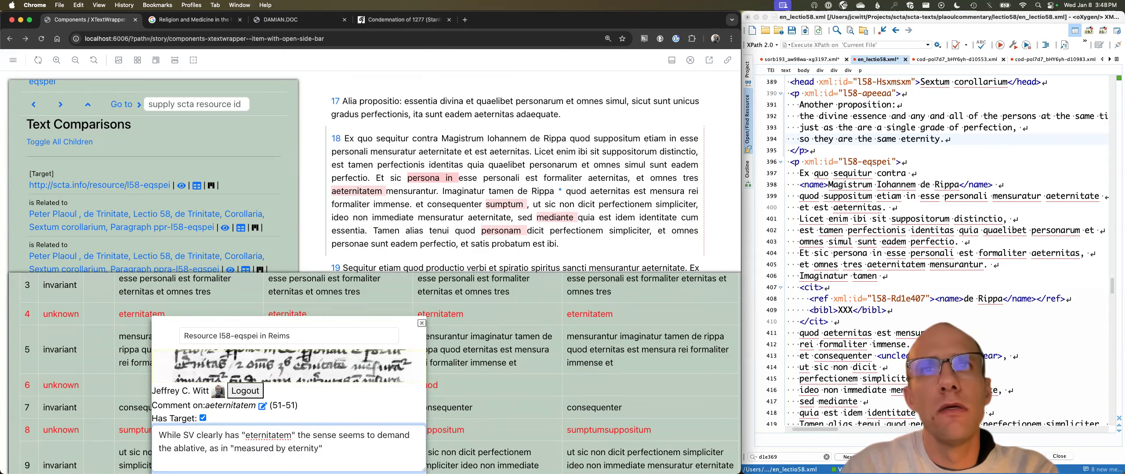
# Add to the comment: This seems supported by all other manuscripts. Only R shows
pyautogui.write('. This ')
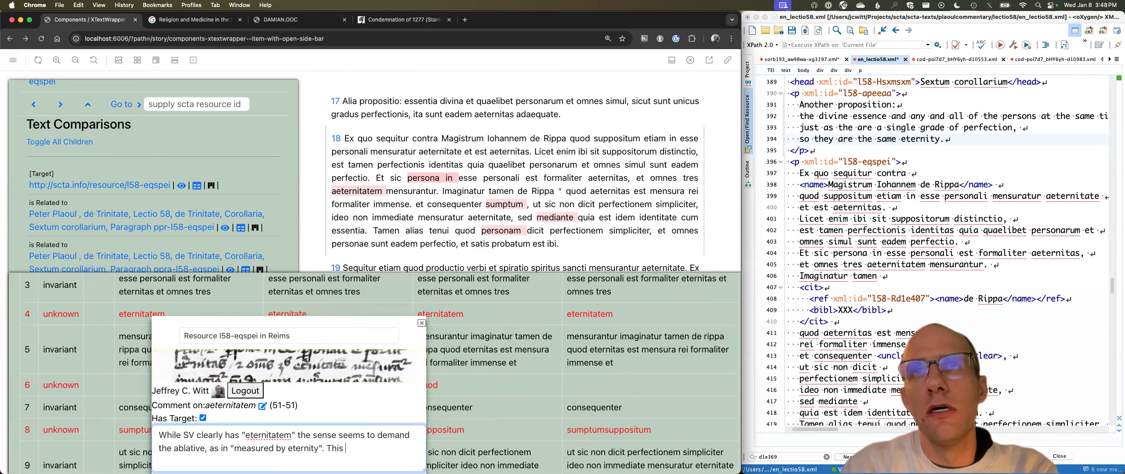
pyautogui.write('seems s')
pyautogui.write(' up')
pyautogui.write(' supported bya')
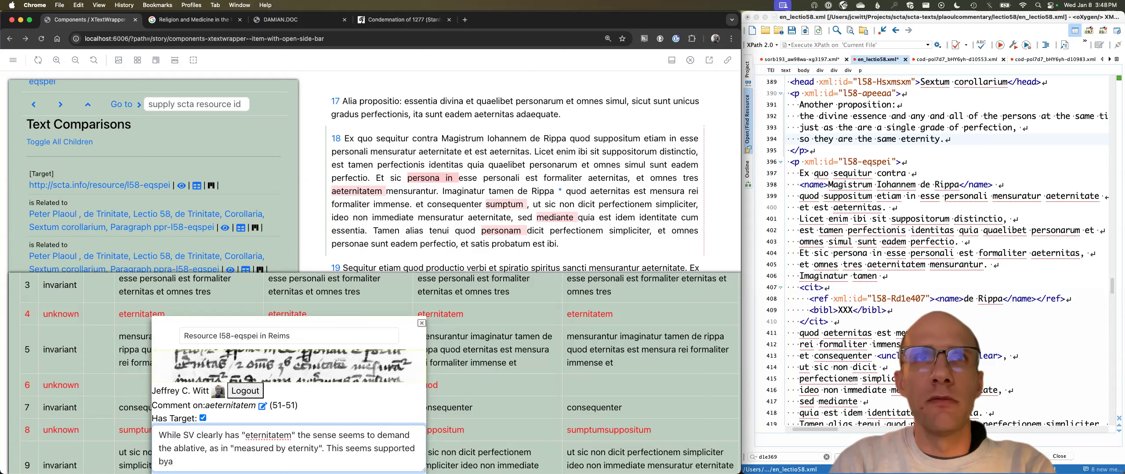
pyautogui.write(' l other manu')
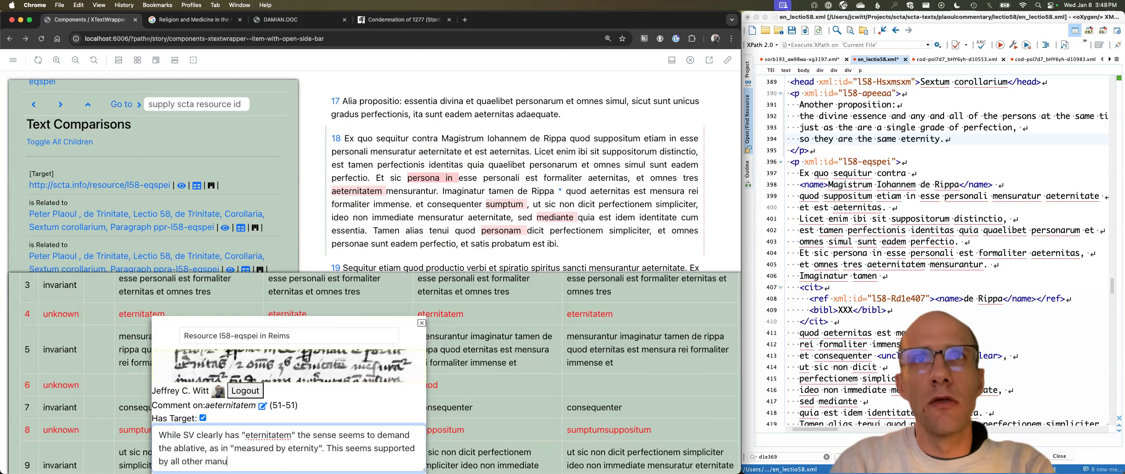
pyautogui.write('scripts. Only R shows')
# Continue the comment with: some ambiguity. R potentially had a line over the "e" to suggest an "m" but then this seemed erased
pyautogui.scroll(5, 323, 305)
pyautogui.scroll(-2, 323, 304)
pyautogui.scroll(-2, 323, 304)
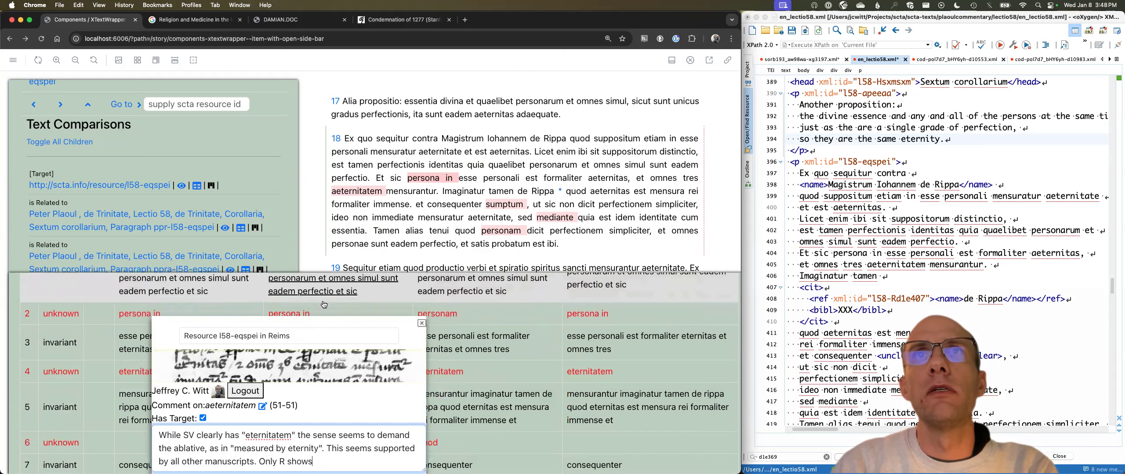
pyautogui.write('some am')
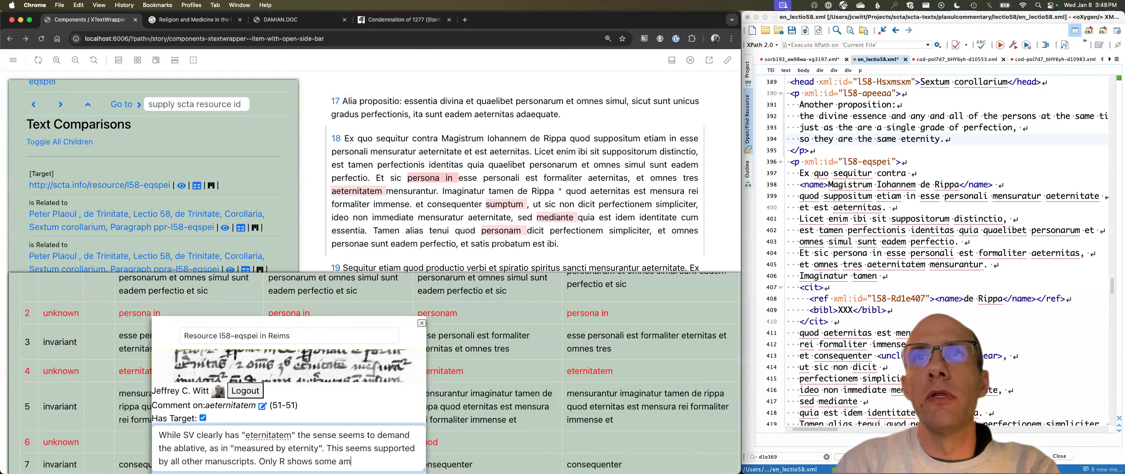
pyautogui.write('biguit')
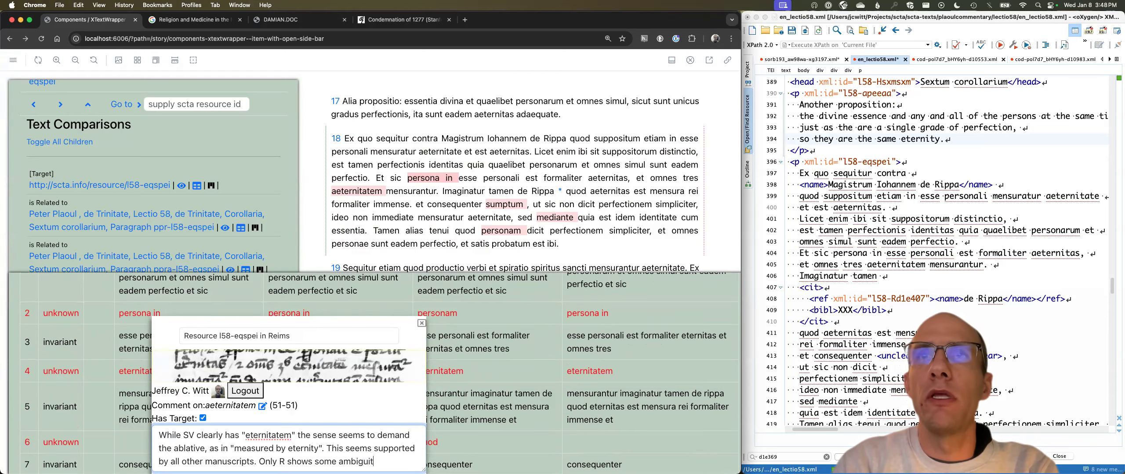
pyautogui.write('y. R')
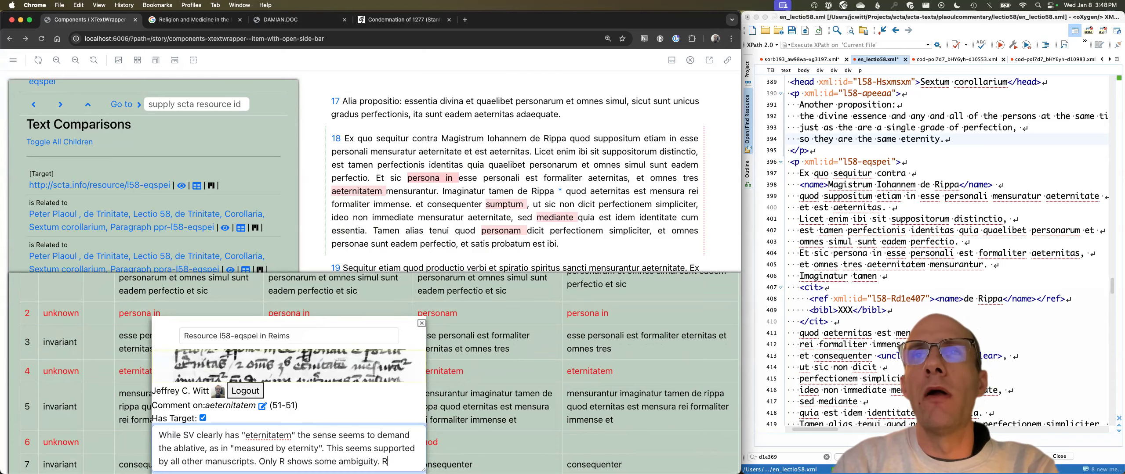
pyautogui.write(' potentially had a line over the "')
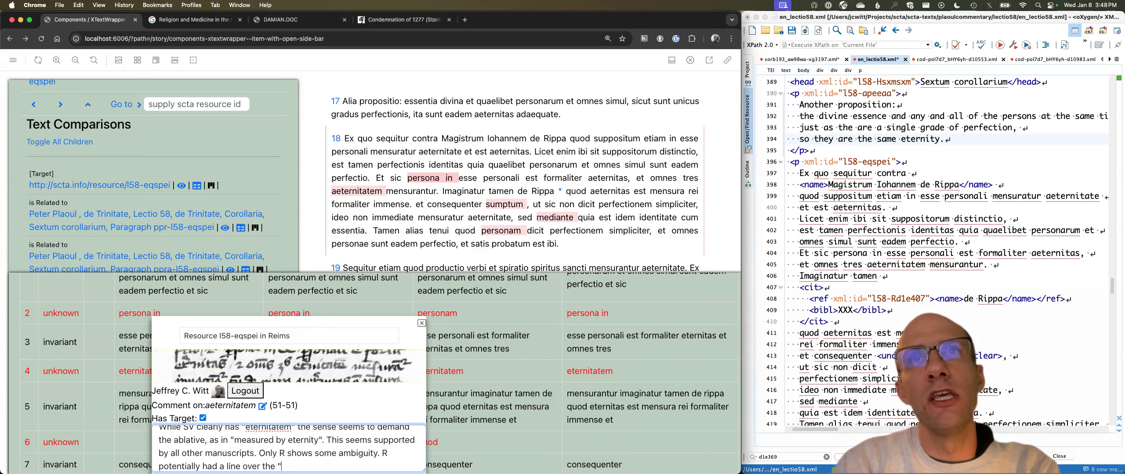
pyautogui.write('e" to suggest an \'')
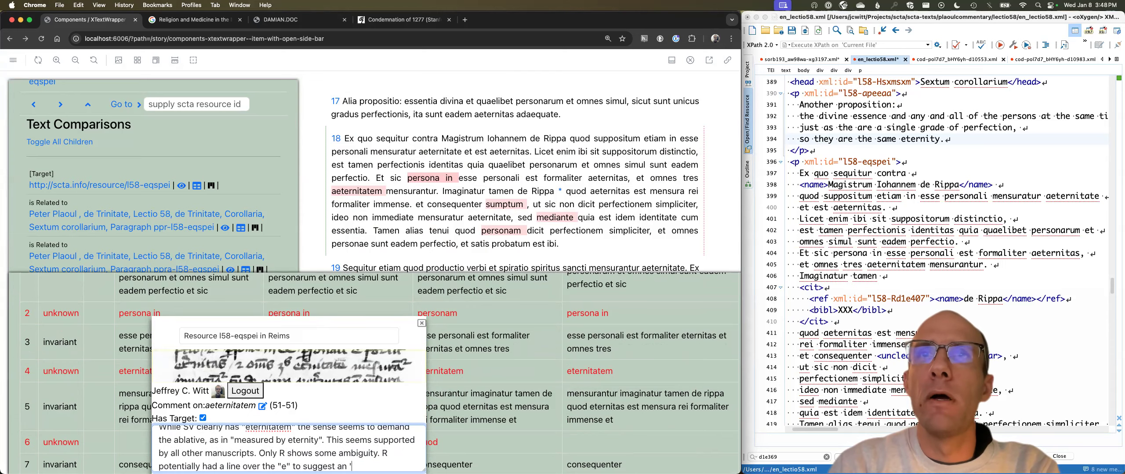
pyautogui.write('"m')
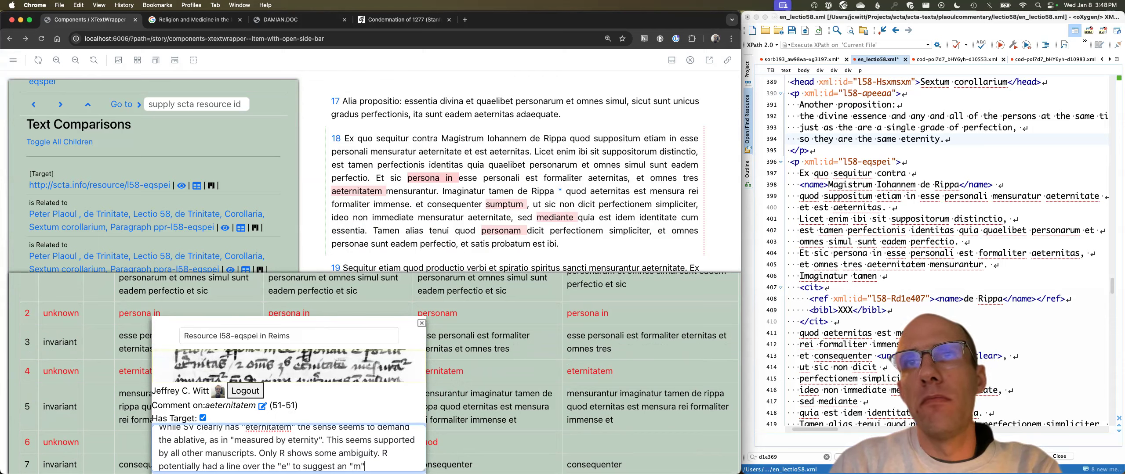
pyautogui.write('" but then this s')
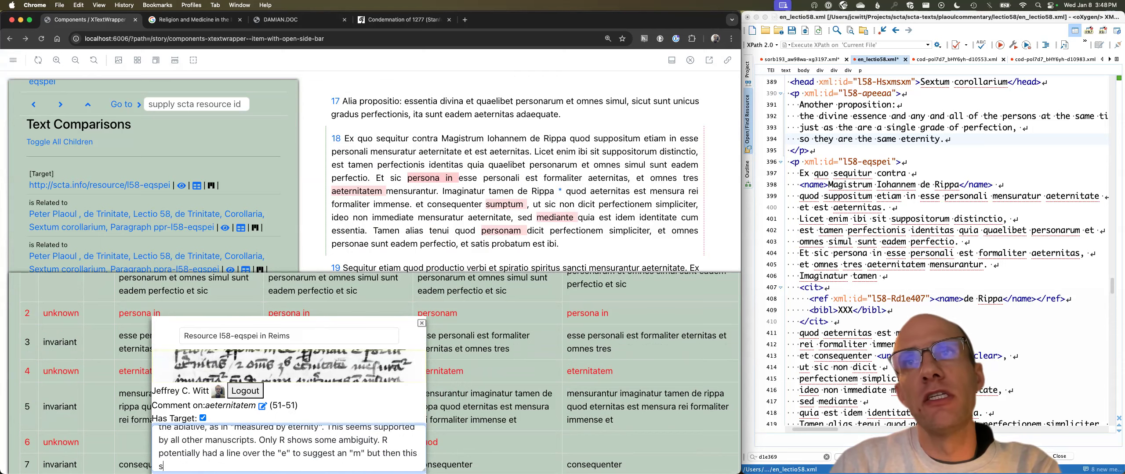
pyautogui.write('eemed erased')
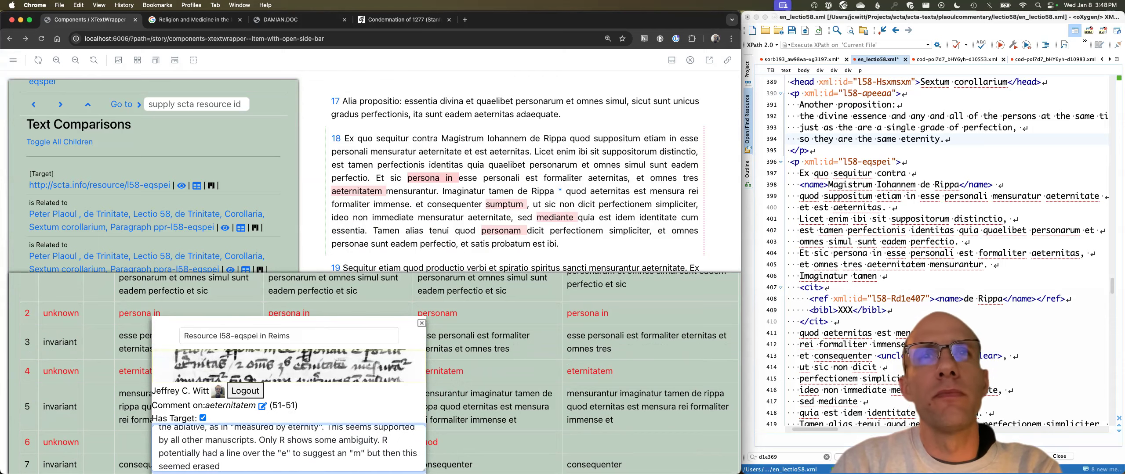
# Add to the comment: Note this could also suggest a relationship between R and
pyautogui.write('. NO')
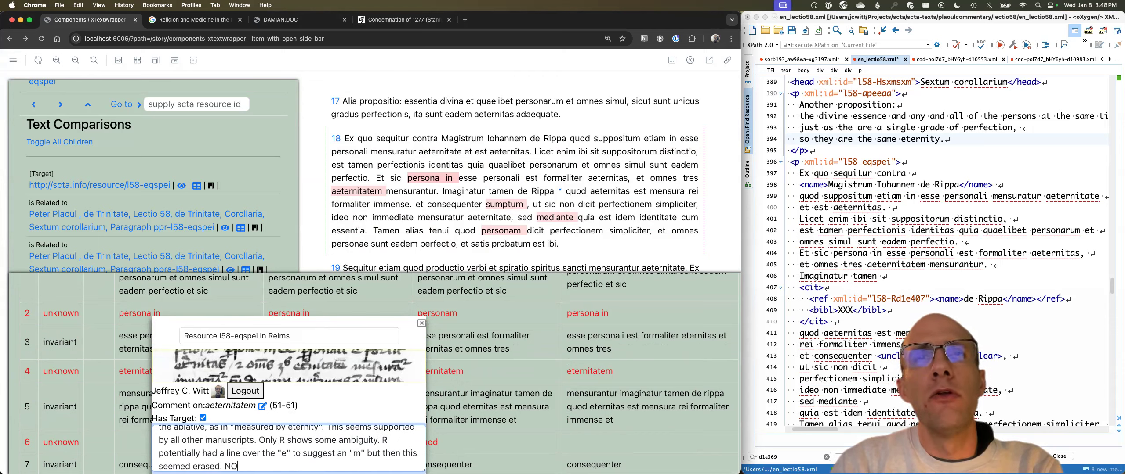
pyautogui.write('te this could also suggest a relatin')
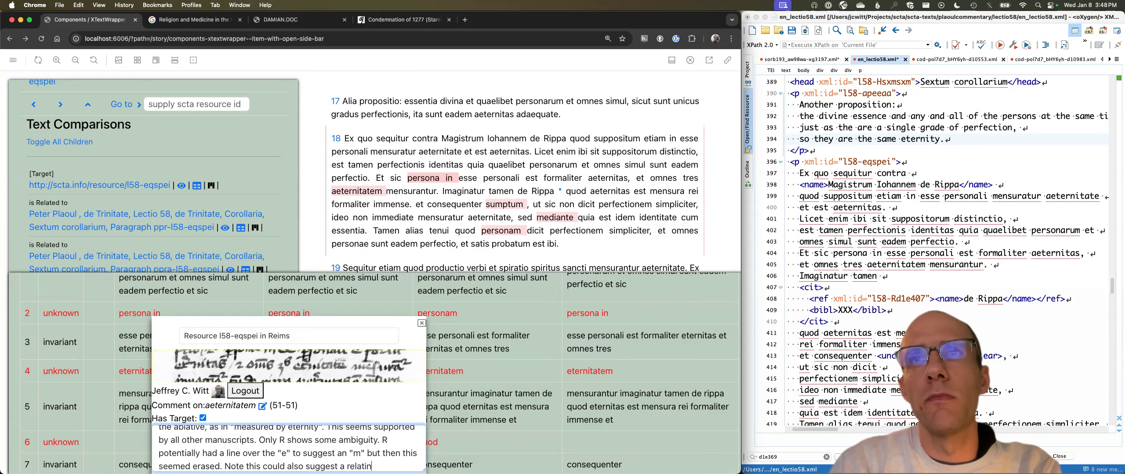
pyautogui.write('ship between ')
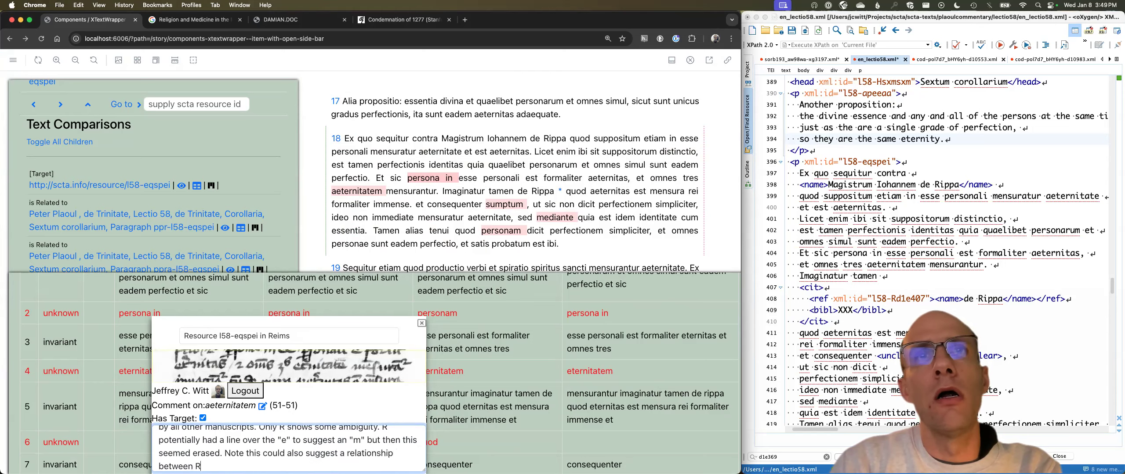
pyautogui.write('R and')
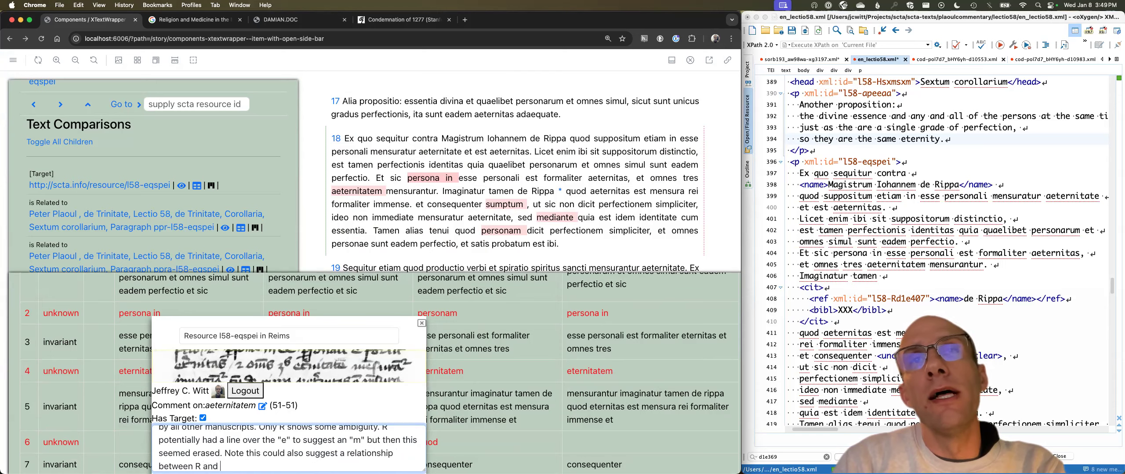
pyautogui.scroll(3, 306, 435)
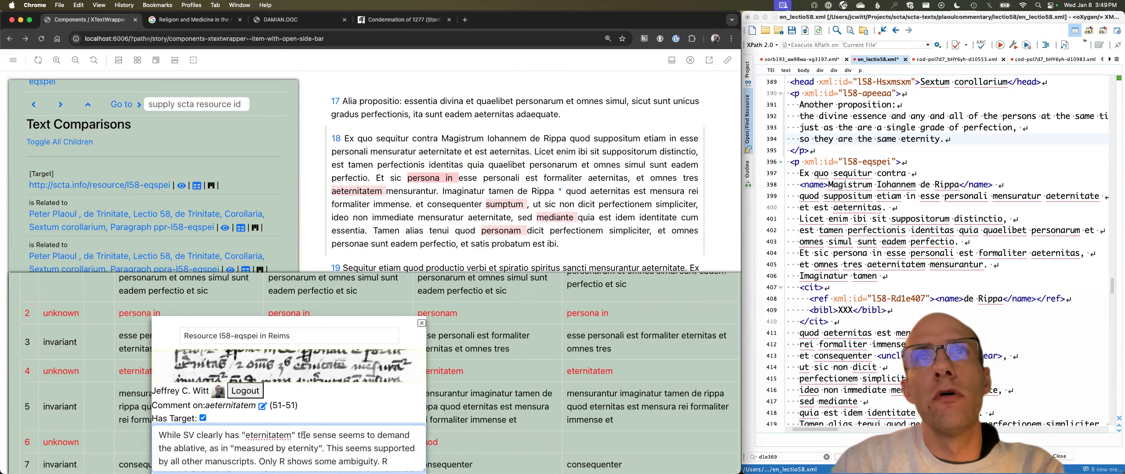
pyautogui.scroll(-3, 304, 435)
# Finish the comment with: SV, where R copied the mistake of SV, but then later recognized the mistake and removed it
pyautogui.write('SV, wher eR copied the mistake o')
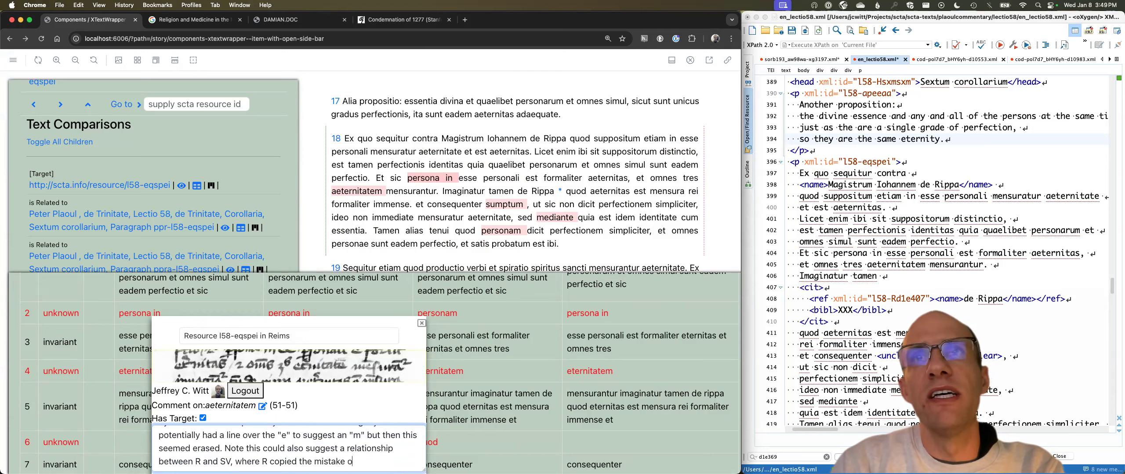
pyautogui.write('f SV, but then ')
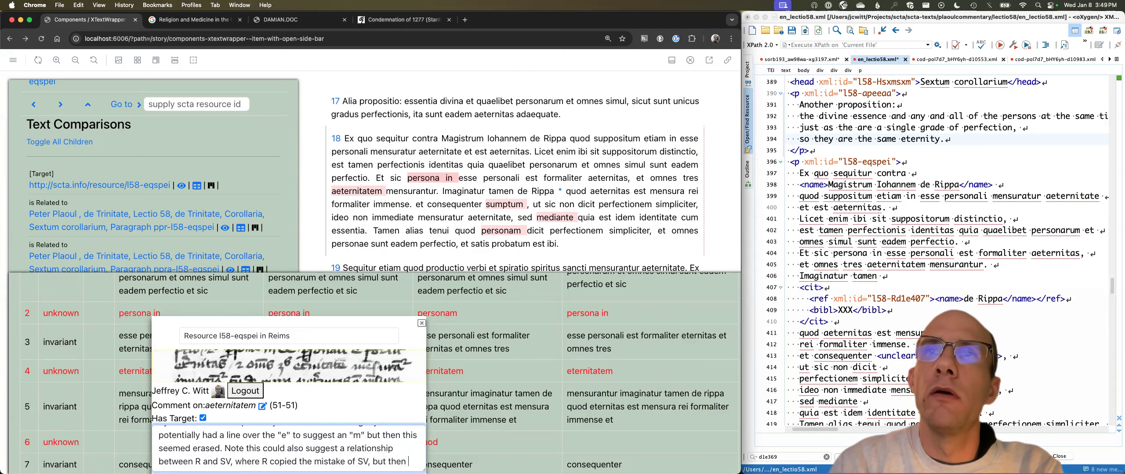
pyautogui.write('relater')
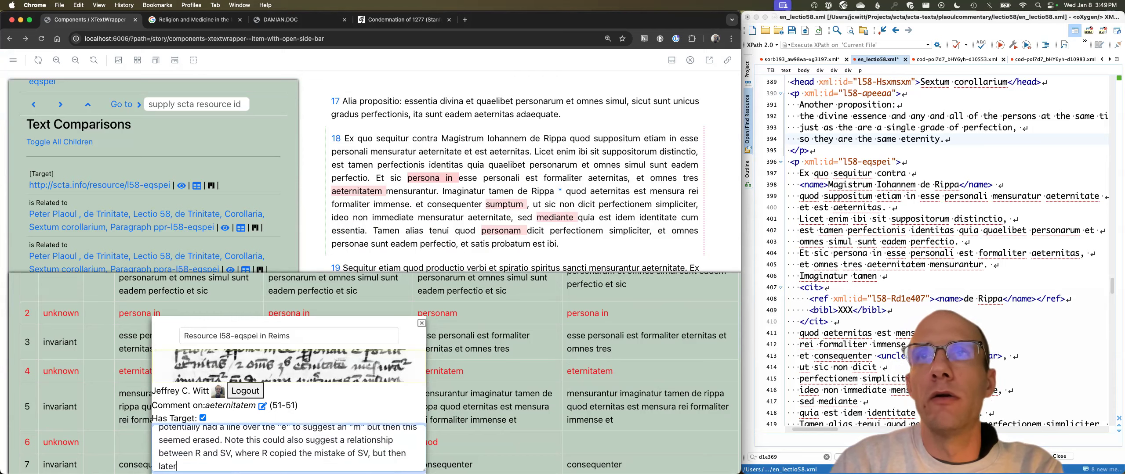
pyautogui.write(' recognized the ')
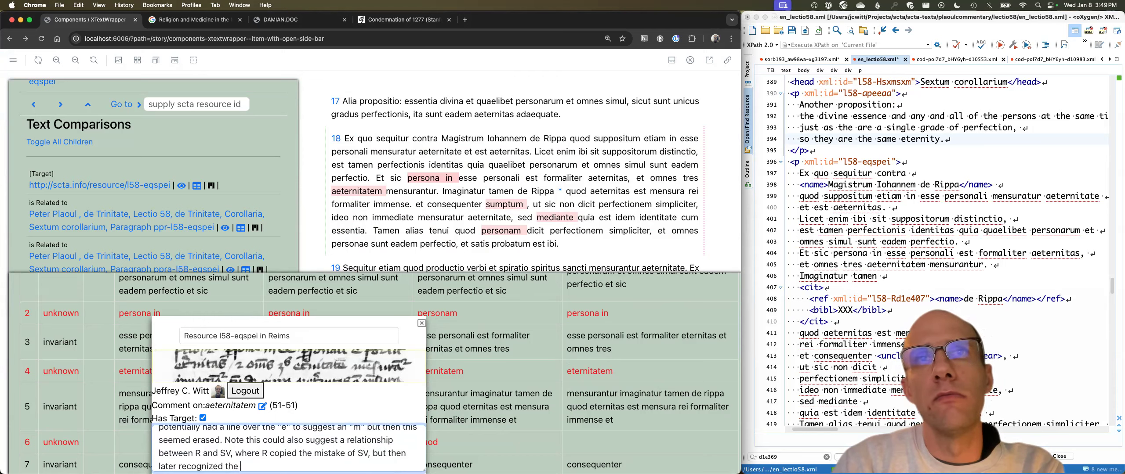
pyautogui.write('mistake and removed it.')
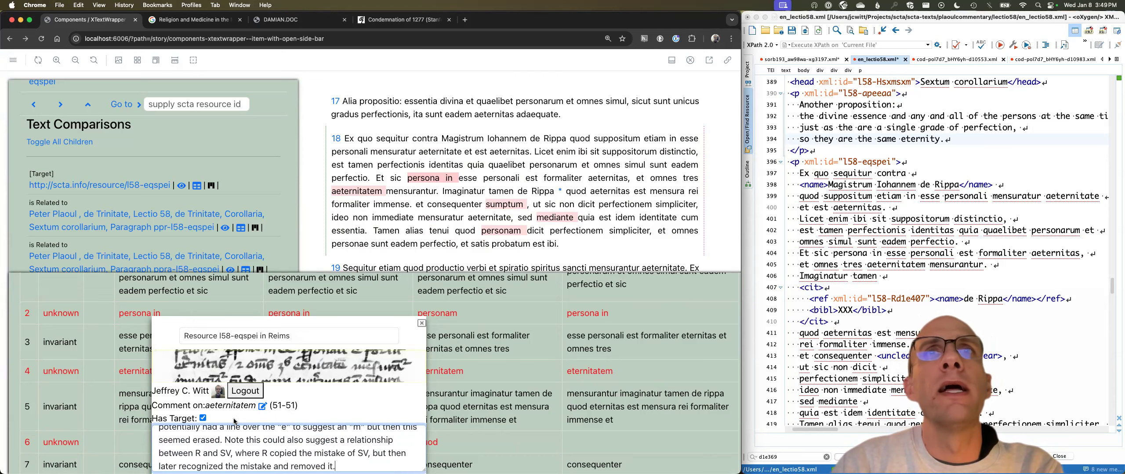
# Tag the "aeternitatem" comment with l58-app and submit it
pyautogui.scroll(-2, 233, 422)
pyautogui.click(229, 444)
pyautogui.write('la')
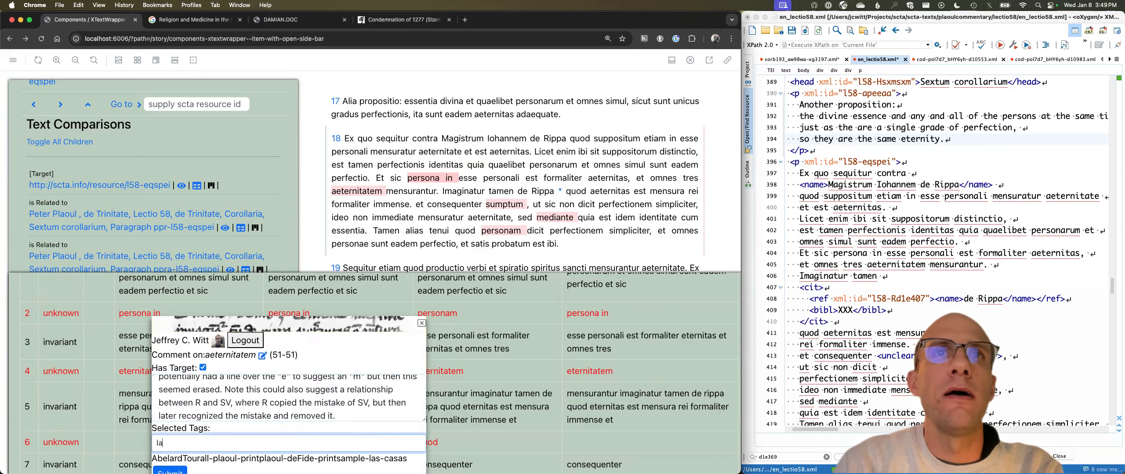
pyautogui.press('BackSpace')
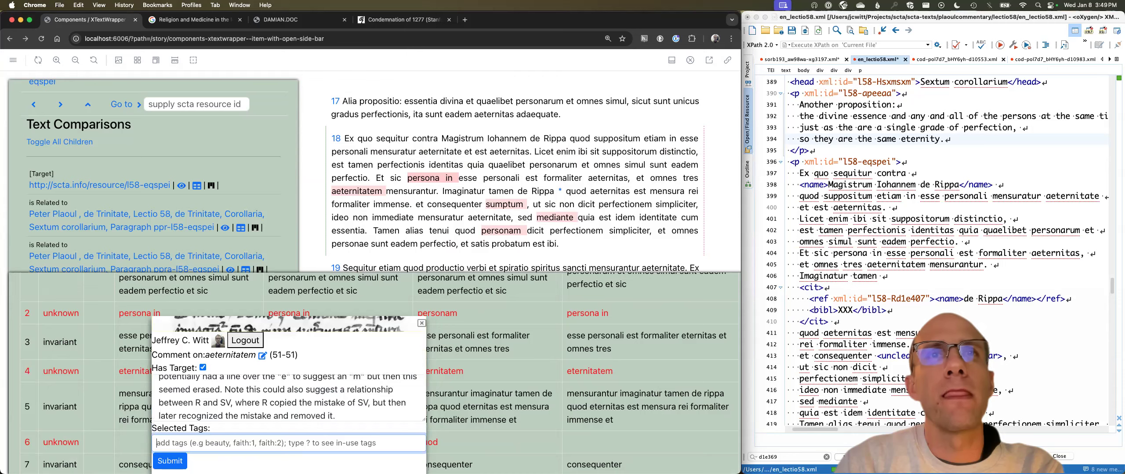
pyautogui.write('app')
pyautogui.click(176, 458)
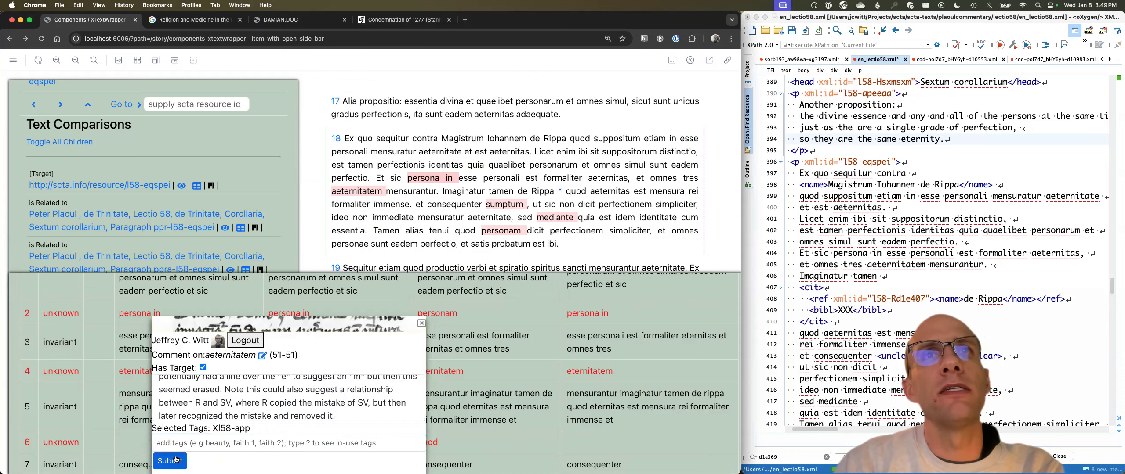
# Review the submitted comments on "persona" and "aeternitatem", and close the comment window
pyautogui.scroll(-10, 256, 438)
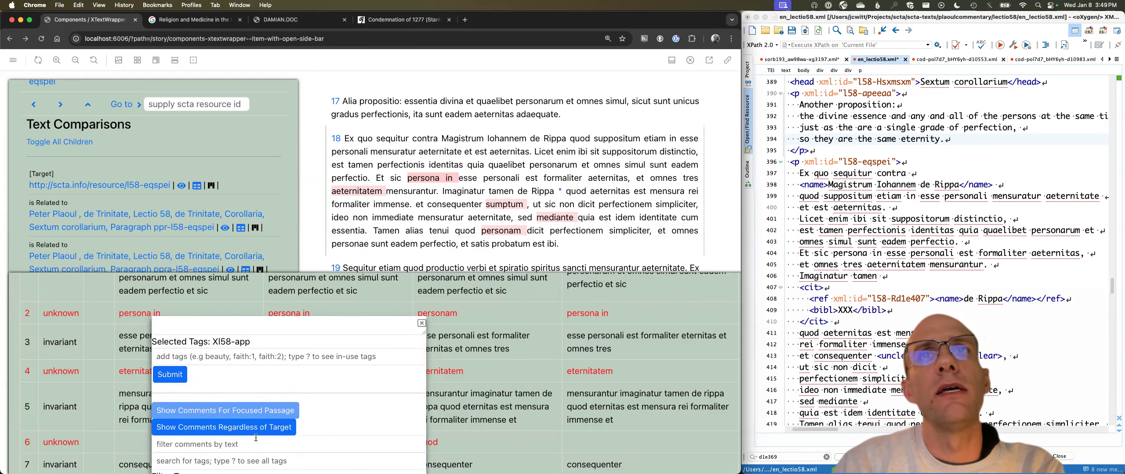
pyautogui.scroll(-1, 256, 440)
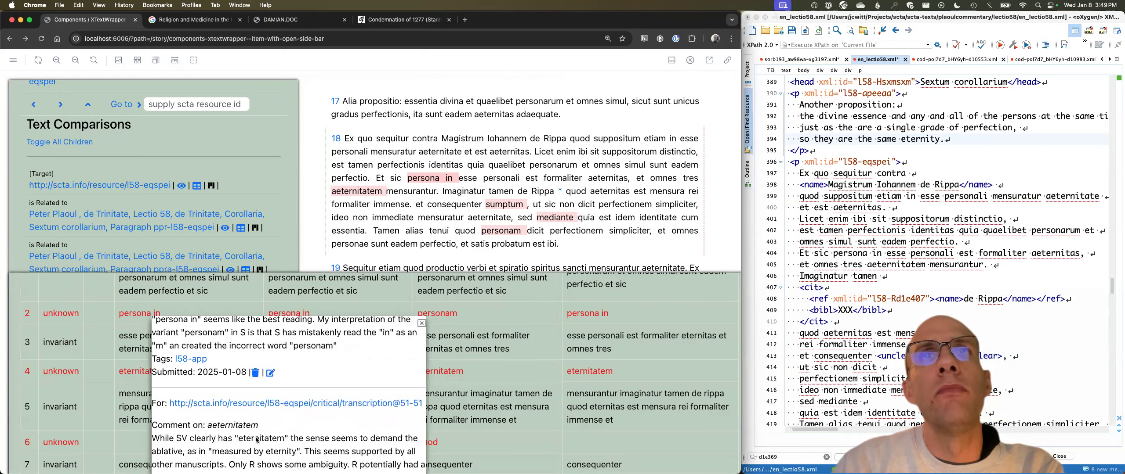
pyautogui.scroll(-2, 256, 441)
pyautogui.scroll(-1, 255, 438)
pyautogui.scroll(4, 256, 438)
pyautogui.scroll(1, 255, 440)
pyautogui.scroll(2, 255, 439)
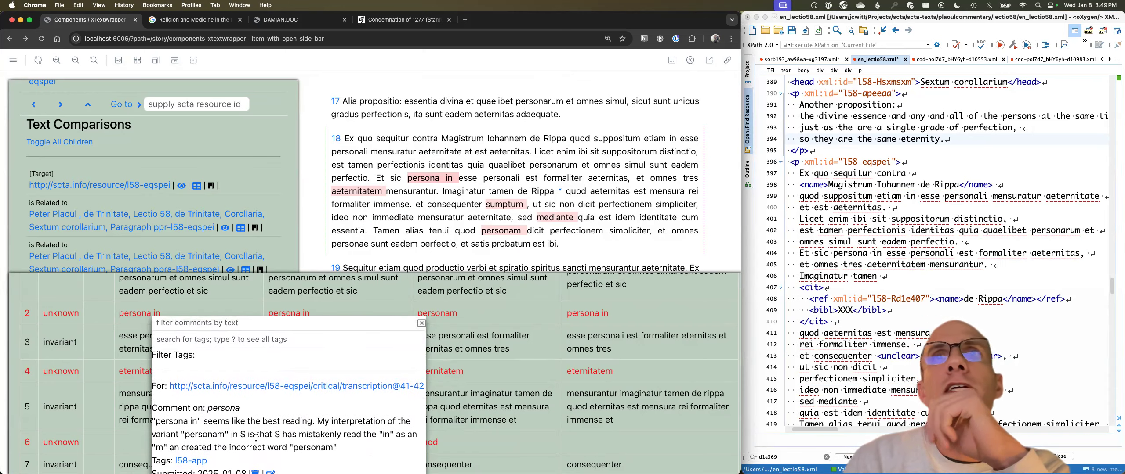
pyautogui.scroll(2, 323, 385)
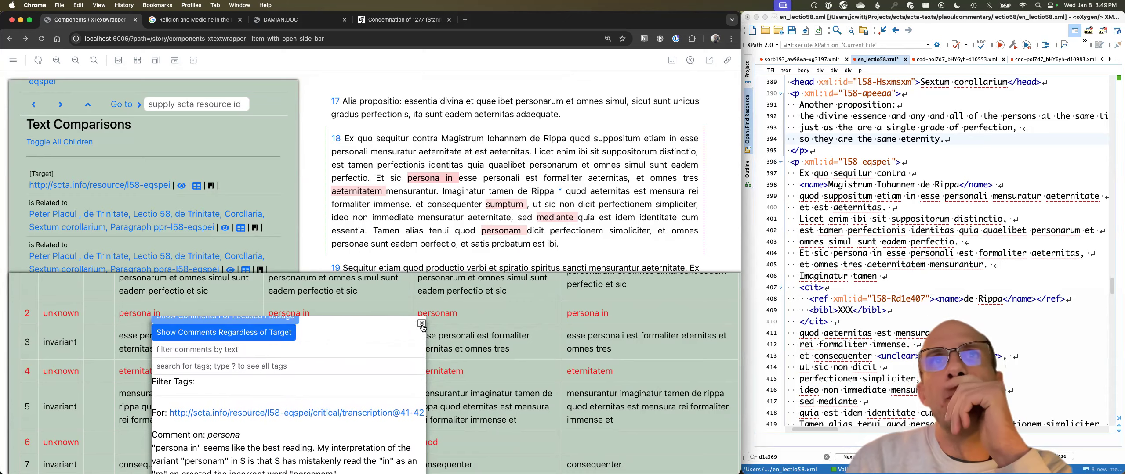
pyautogui.scroll(5, 329, 362)
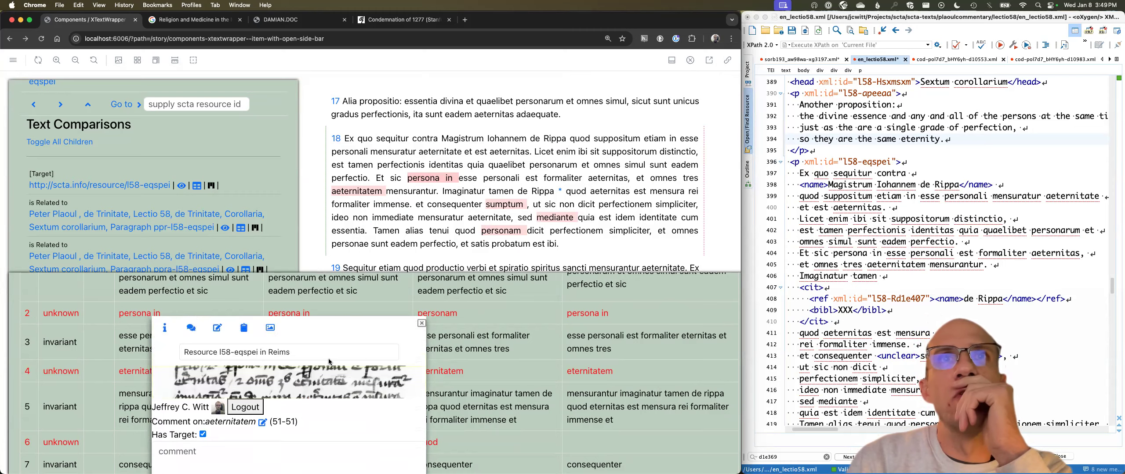
pyautogui.click(165, 329)
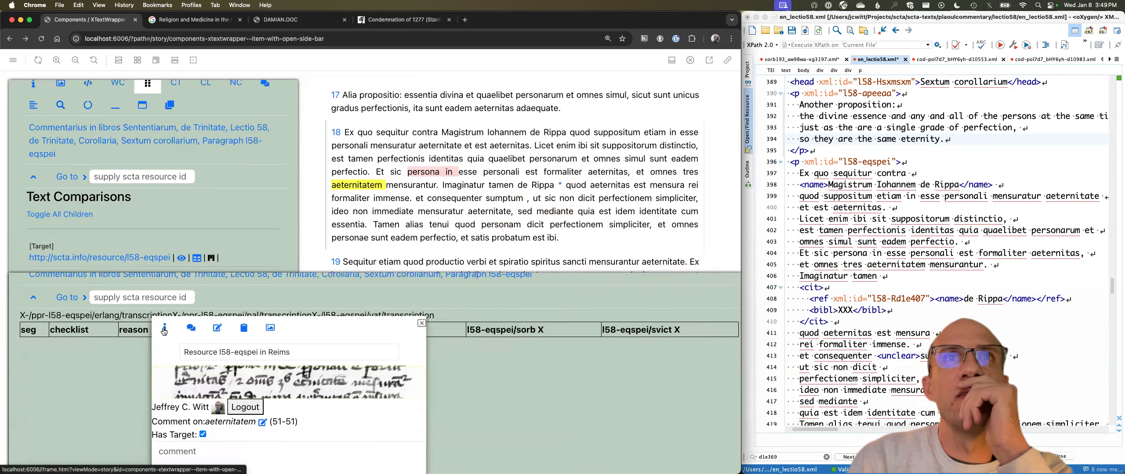
pyautogui.scroll(-5, 209, 384)
pyautogui.scroll(-3, 210, 383)
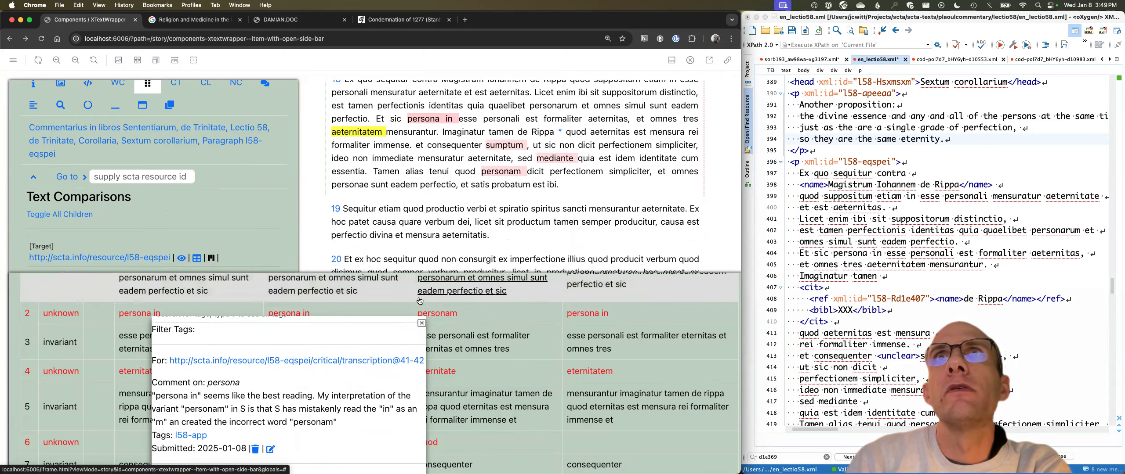
pyautogui.click(422, 324)
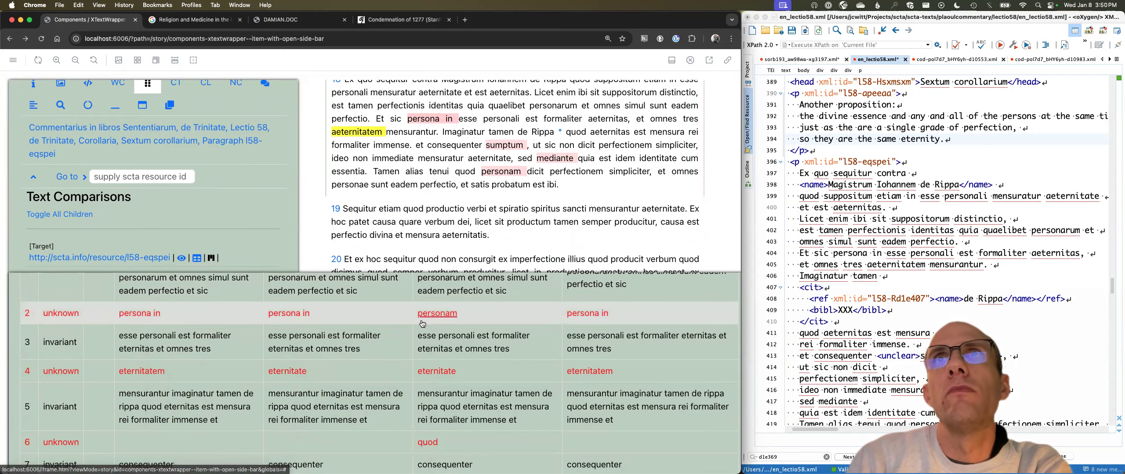
# Reload the text viewer, go to resource lectio58, and bring up the Sextum corollarium section
pyautogui.click(281, 39)
pyautogui.press('Return')
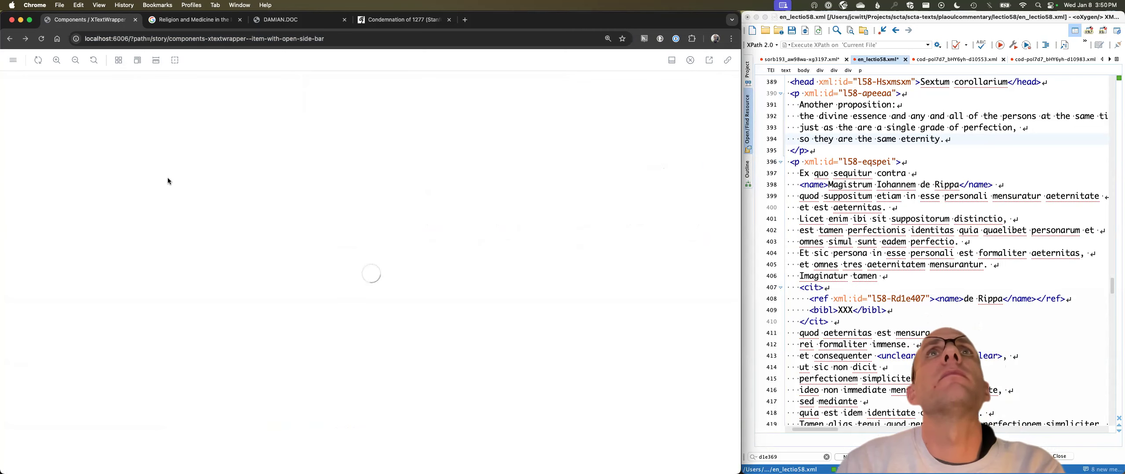
pyautogui.click(161, 172)
pyautogui.write('lectio58')
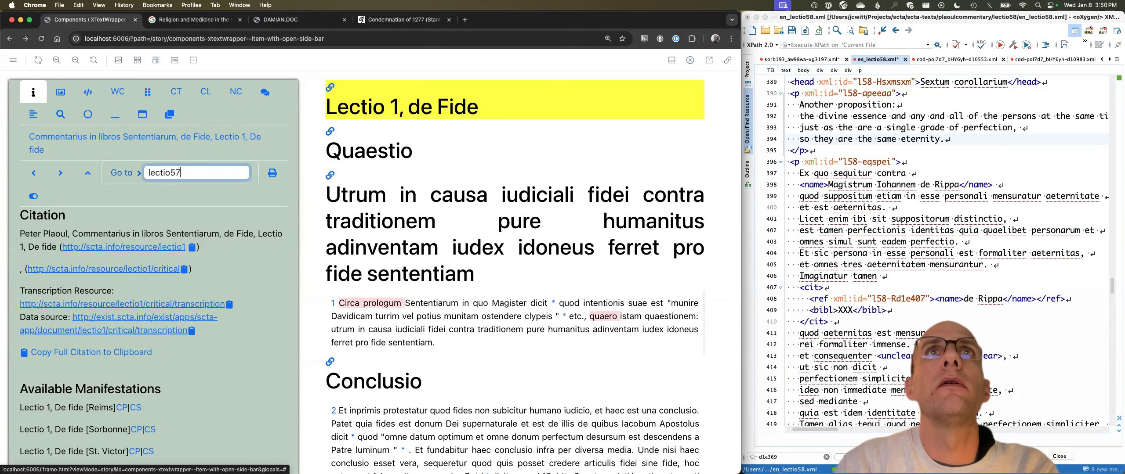
pyautogui.press('Return')
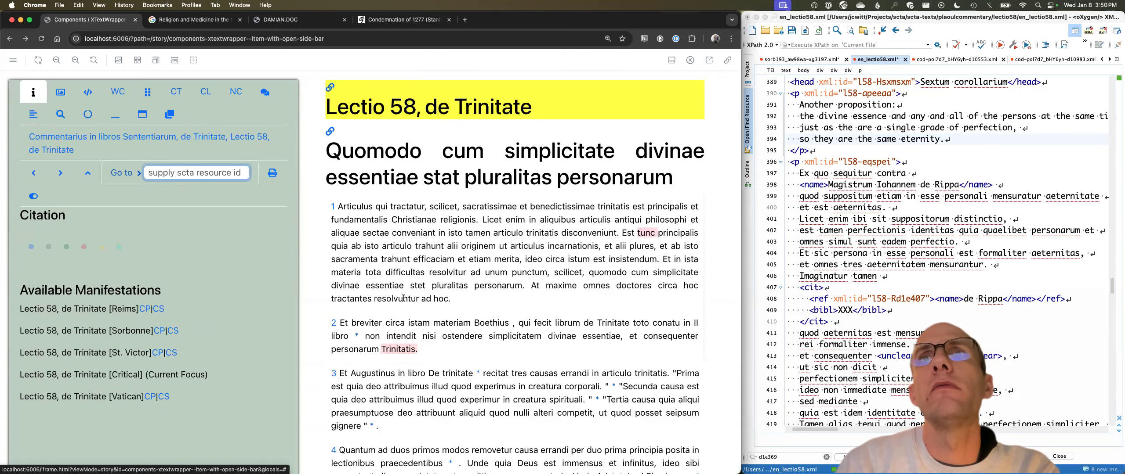
pyautogui.scroll(-15, 403, 299)
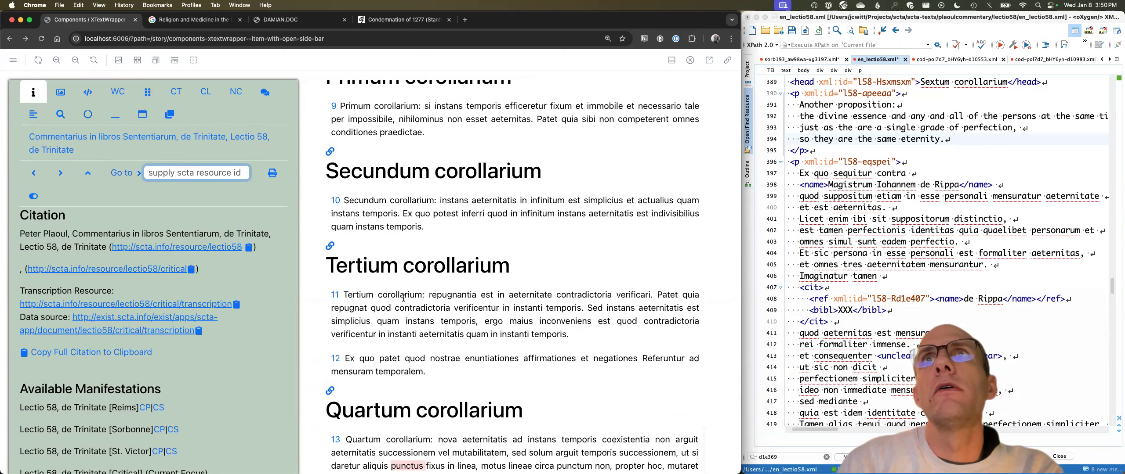
pyautogui.scroll(-10, 403, 298)
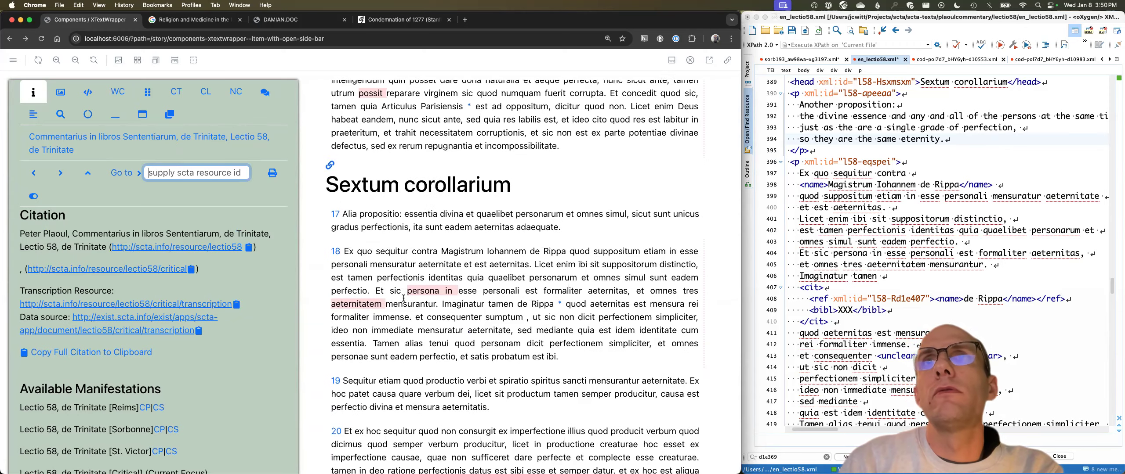
# Select "aeternitatem" in paragraph 18 and review the comments for the focused passage
pyautogui.scroll(-2, 404, 298)
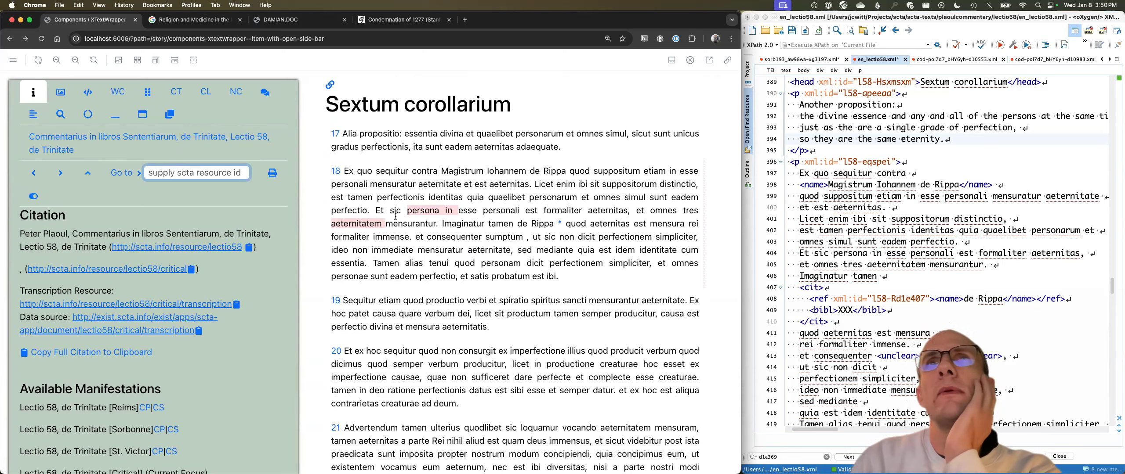
pyautogui.doubleClick(370, 224)
pyautogui.click(331, 250)
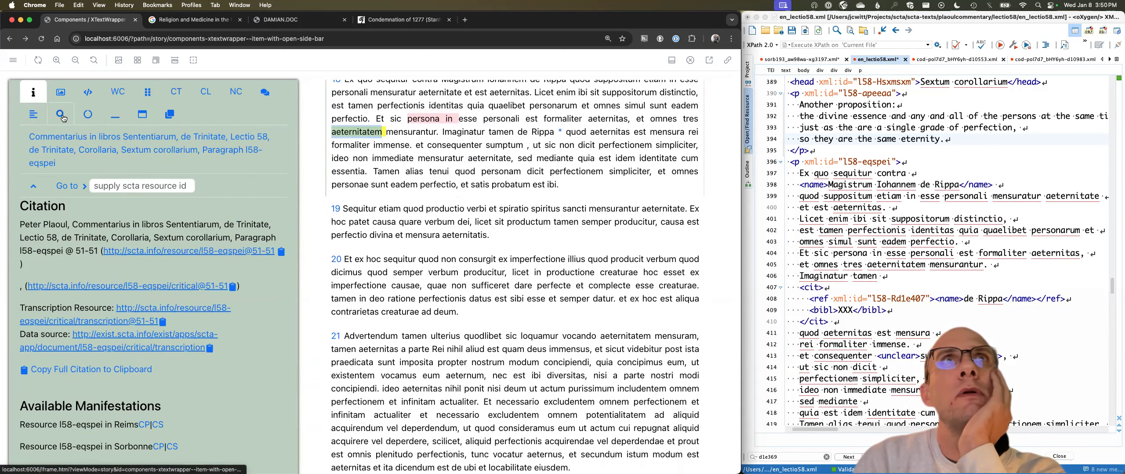
pyautogui.click(269, 93)
pyautogui.scroll(-6, 201, 255)
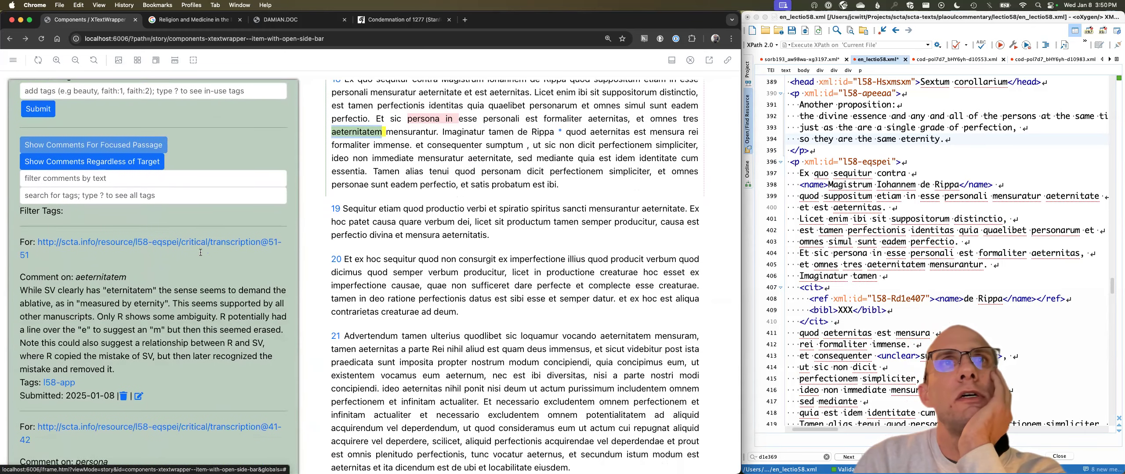
pyautogui.scroll(-3, 200, 255)
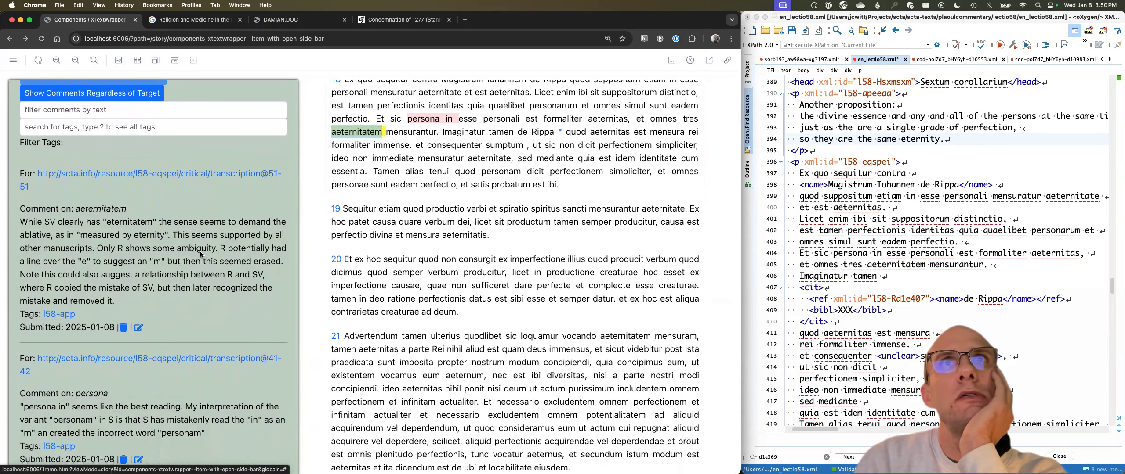
pyautogui.scroll(4, 201, 253)
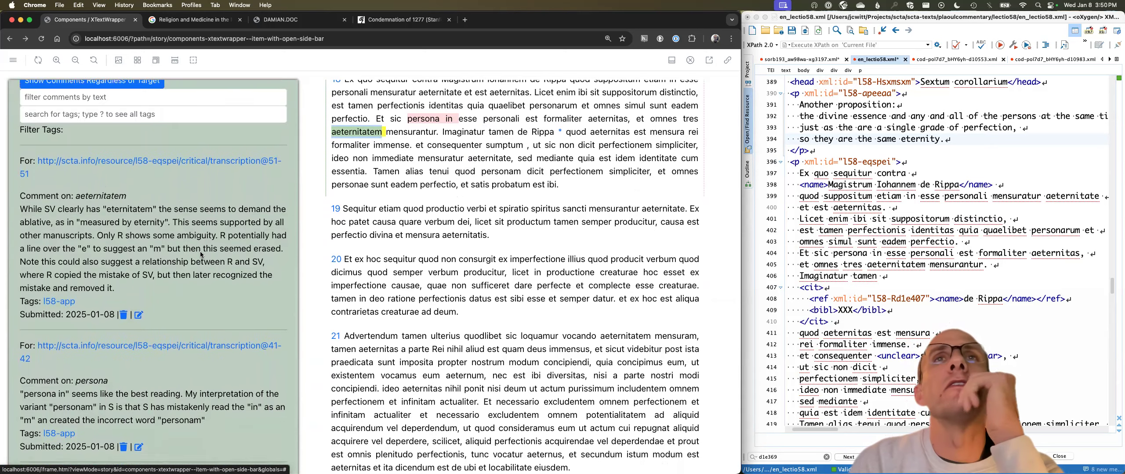
pyautogui.scroll(2, 364, 237)
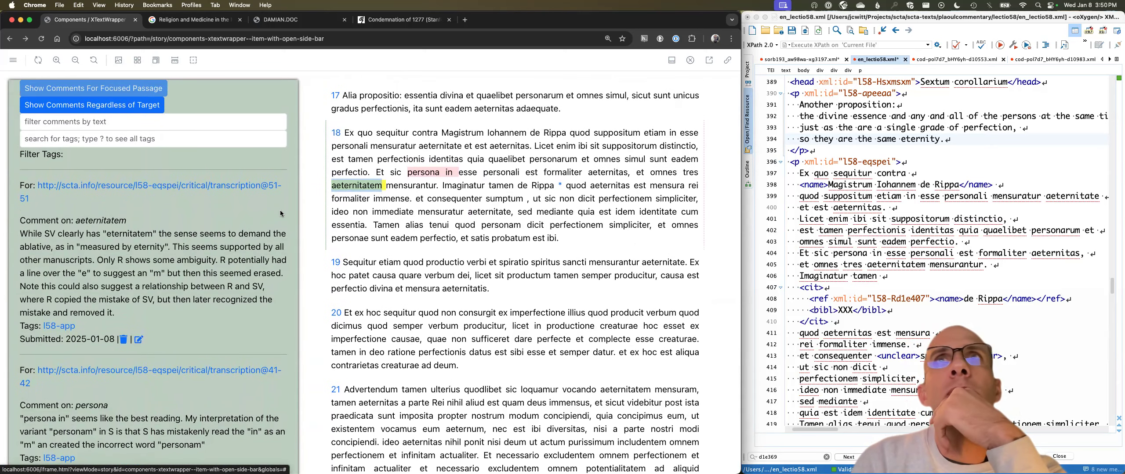
pyautogui.scroll(1, 252, 224)
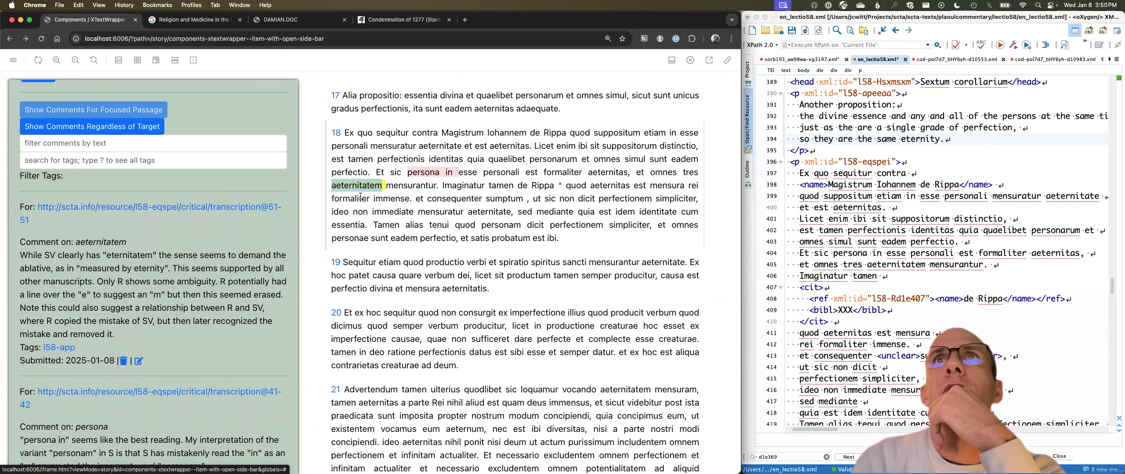
# Check the selected word's citation details and reread the paragraph's comments down to the one on "persona"
pyautogui.scroll(6, 257, 212)
pyautogui.click(34, 94)
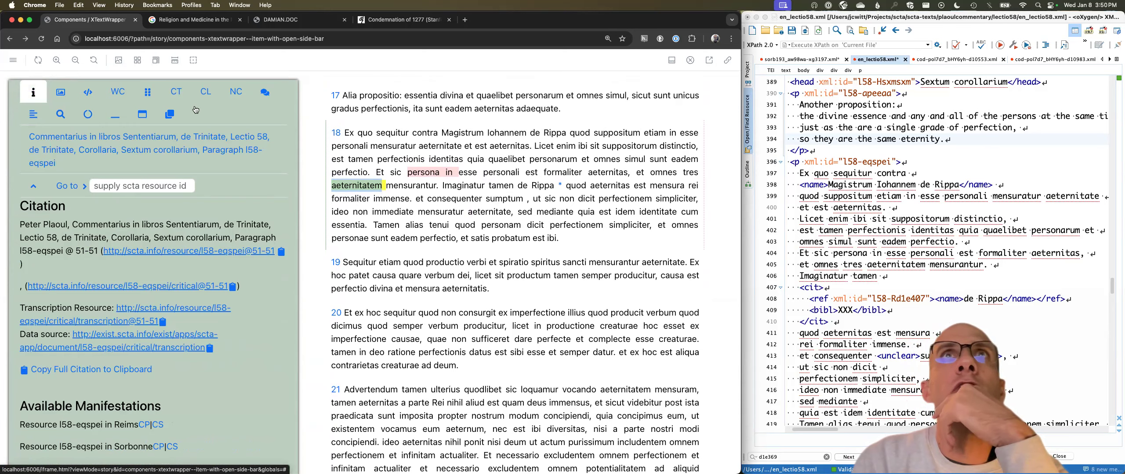
pyautogui.scroll(-6, 174, 333)
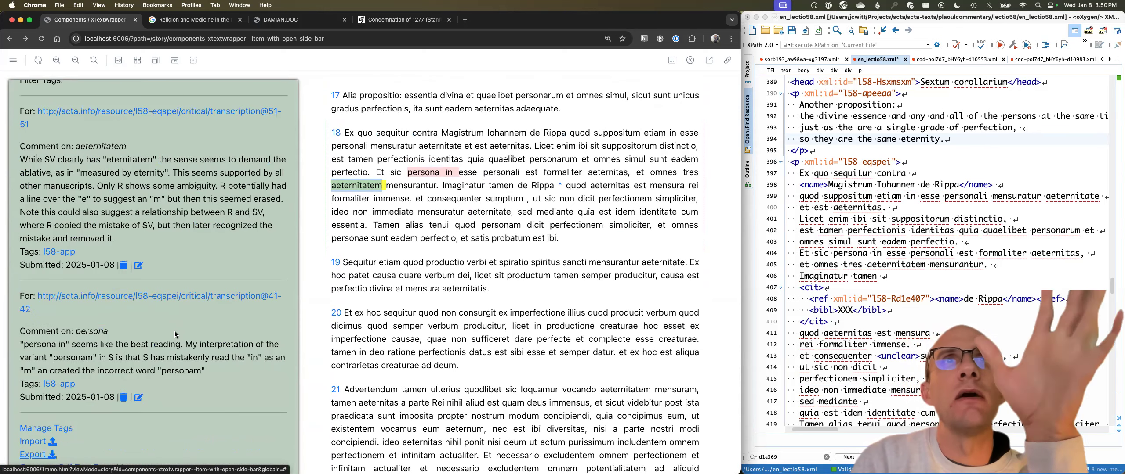
pyautogui.scroll(7, 209, 178)
pyautogui.scroll(2, 165, 150)
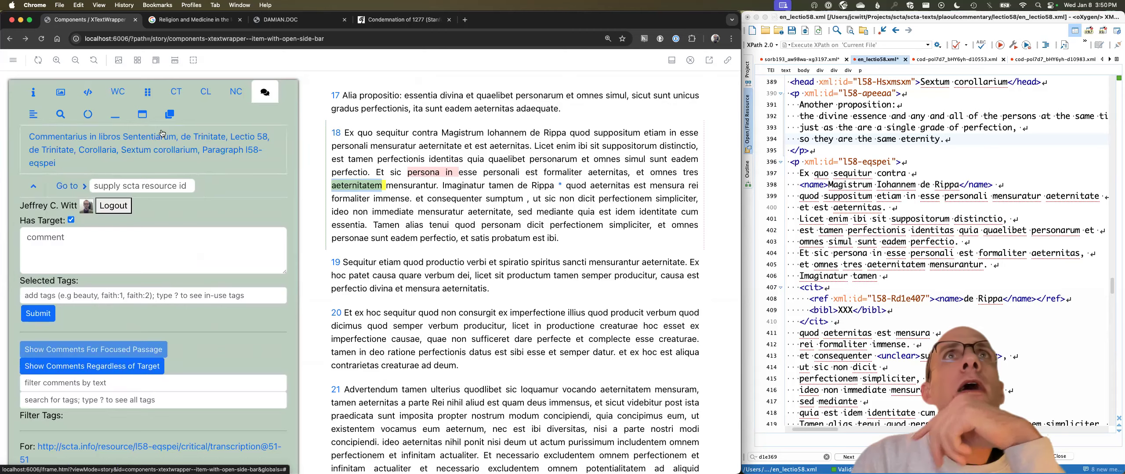
# Open the collation table for paragraph l58-eqspei, exclude the vat witness, and examine the remaining variants
pyautogui.click(149, 94)
pyautogui.click(196, 267)
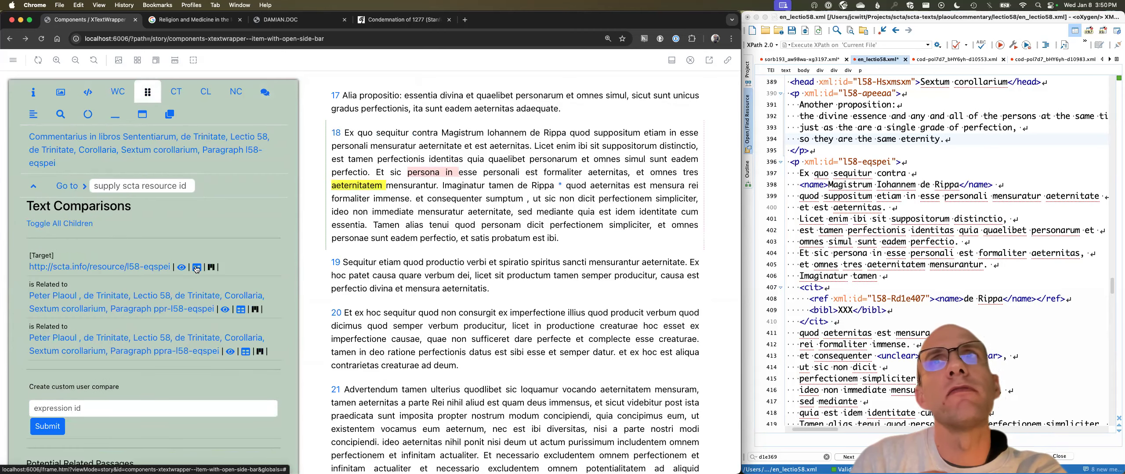
pyautogui.scroll(-3, 376, 417)
pyautogui.scroll(-3, 376, 418)
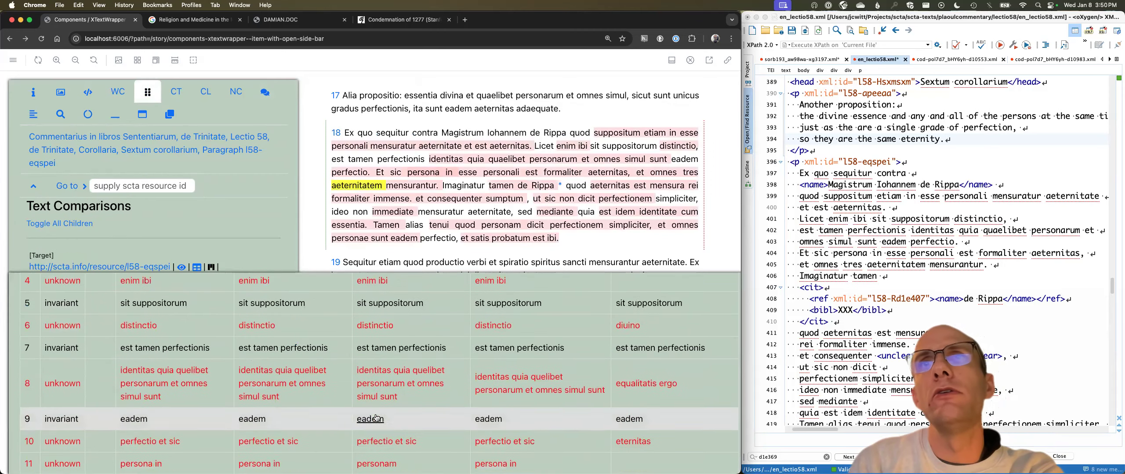
pyautogui.scroll(6, 689, 345)
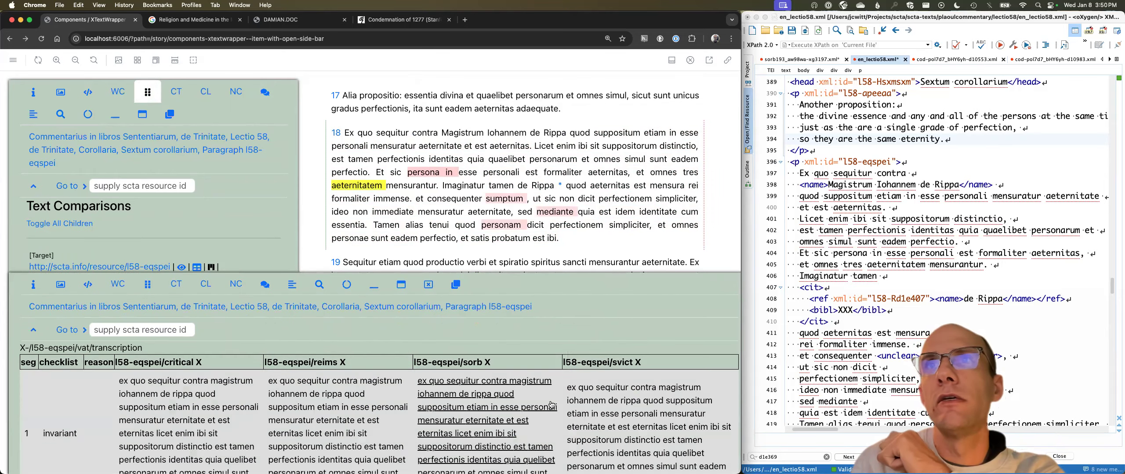
pyautogui.scroll(-8, 551, 404)
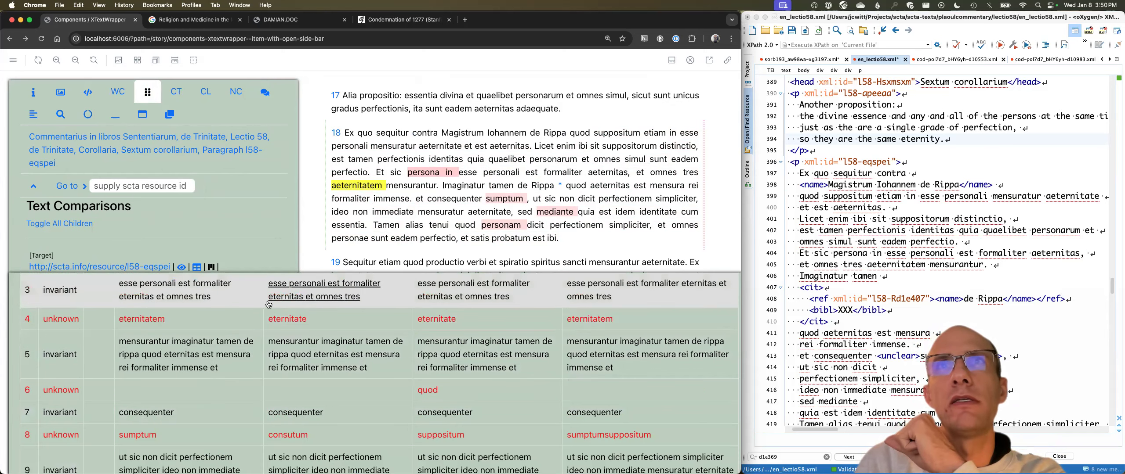
# View the paragraph 19 collation, return the table to paragraph 18, and exclude the vat witness
pyautogui.click(337, 263)
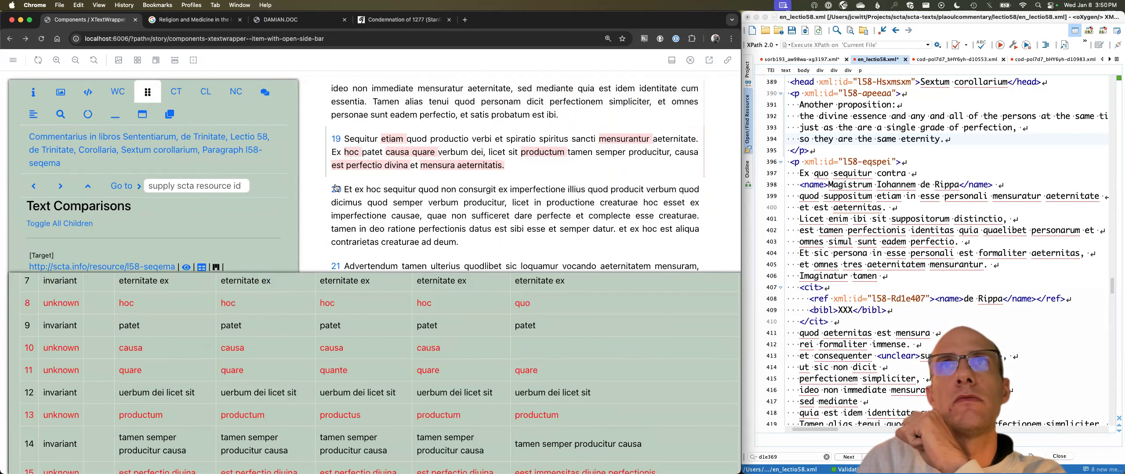
pyautogui.scroll(2, 338, 125)
pyautogui.click(336, 117)
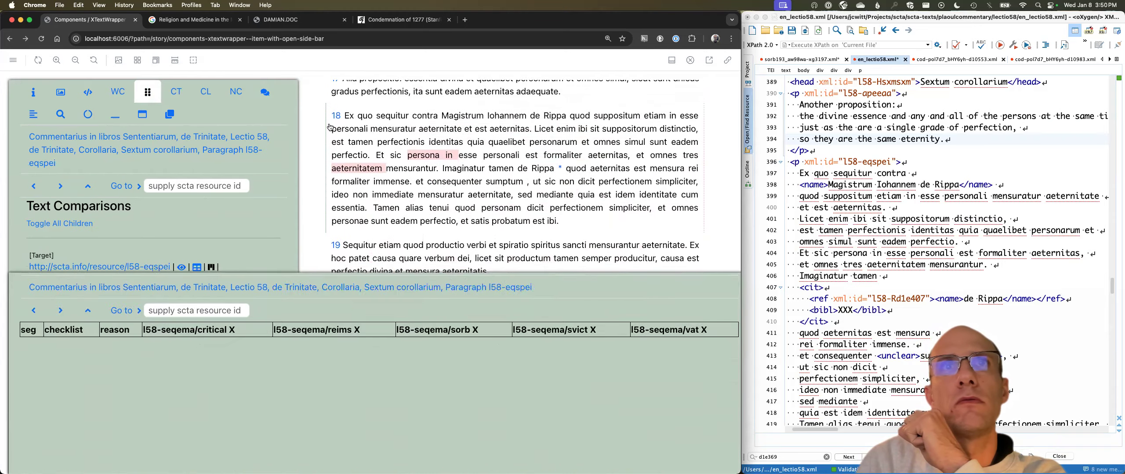
pyautogui.scroll(5, 608, 302)
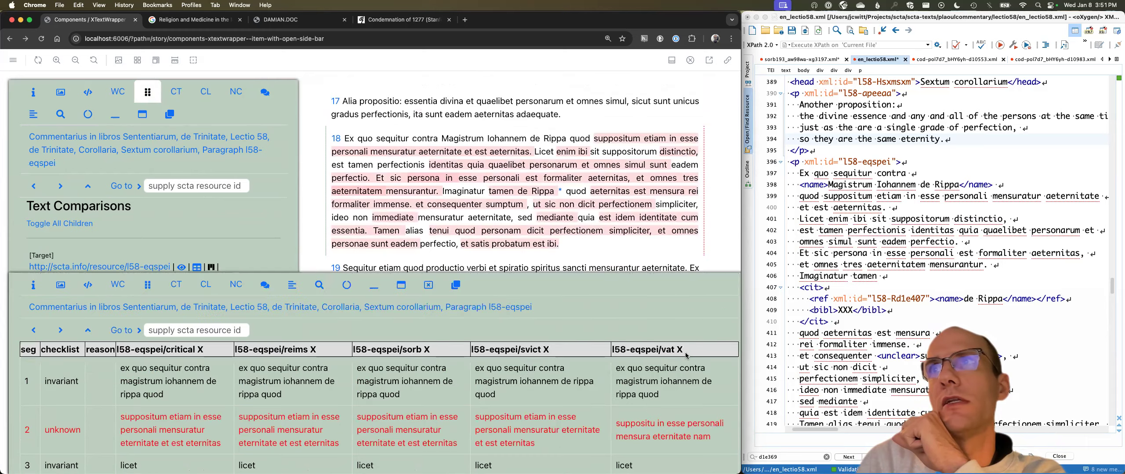
pyautogui.click(678, 349)
pyautogui.scroll(-5, 308, 387)
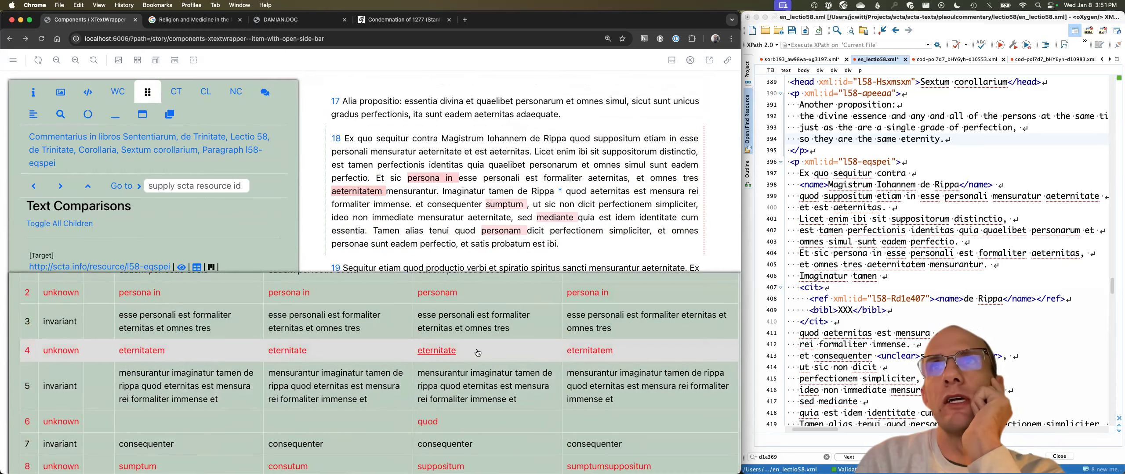
# Compare the St. Victor, Sorbonne and Reims manuscript images for the "sumptum" variant in the collation table
pyautogui.scroll(-2, 464, 352)
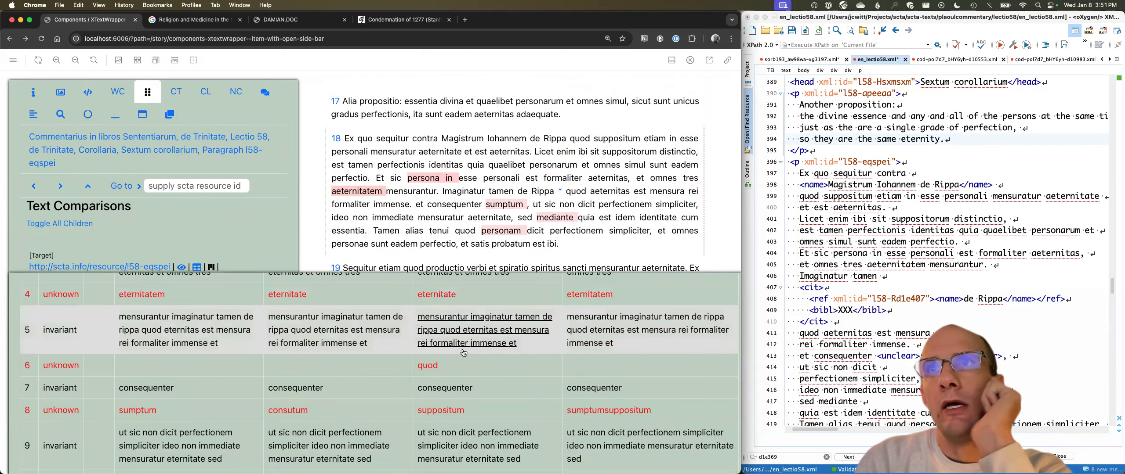
pyautogui.scroll(-1, 454, 391)
pyautogui.scroll(-2, 452, 405)
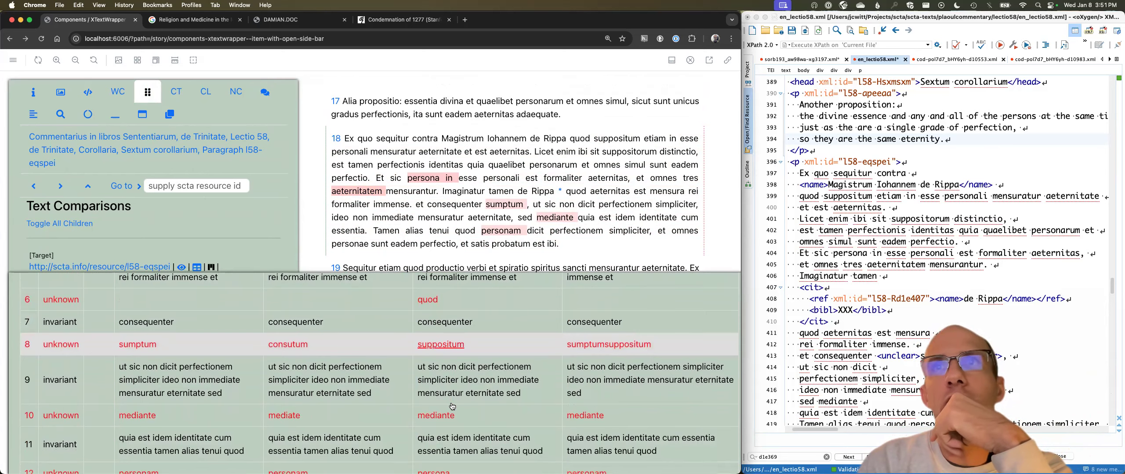
pyautogui.click(599, 351)
pyautogui.click(583, 372)
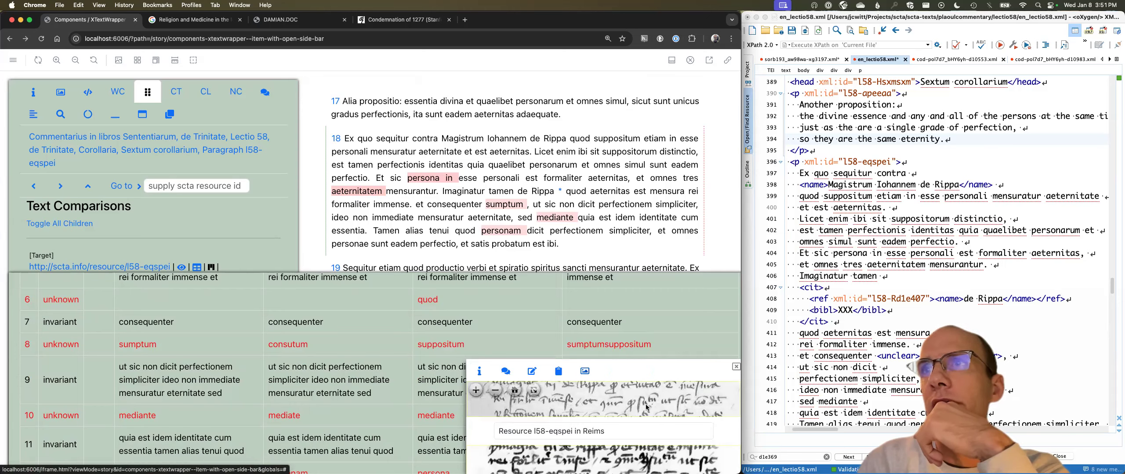
pyautogui.click(437, 344)
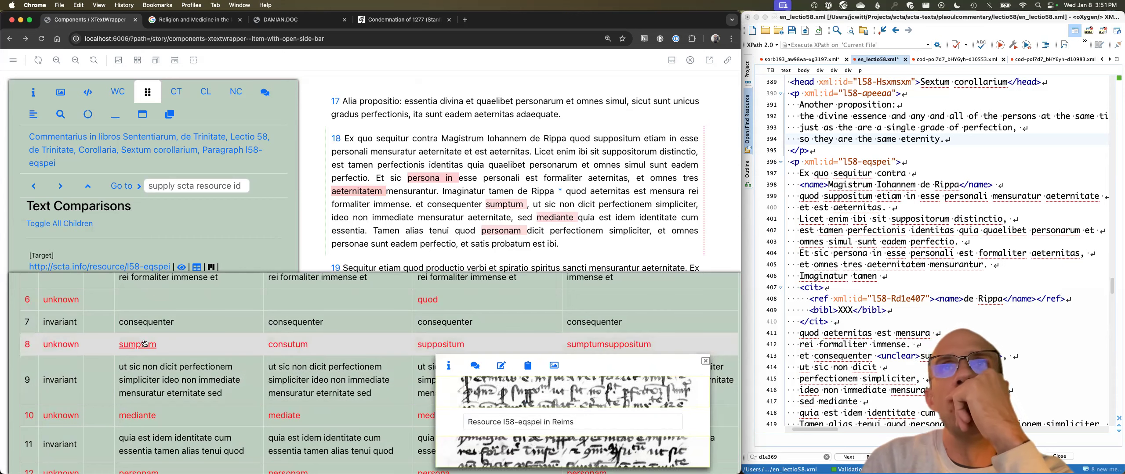
pyautogui.click(297, 348)
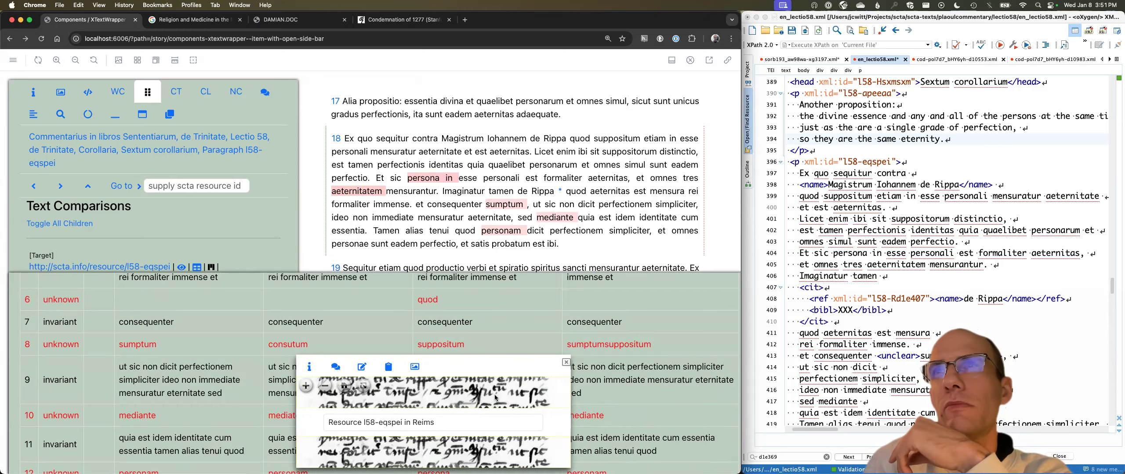
pyautogui.click(566, 363)
# Open svict_lectio58.xml for editing from the St. Victor "sumptumsuppositum" reading and find "consequenter" in paragraph l58-eqspei
pyautogui.click(604, 345)
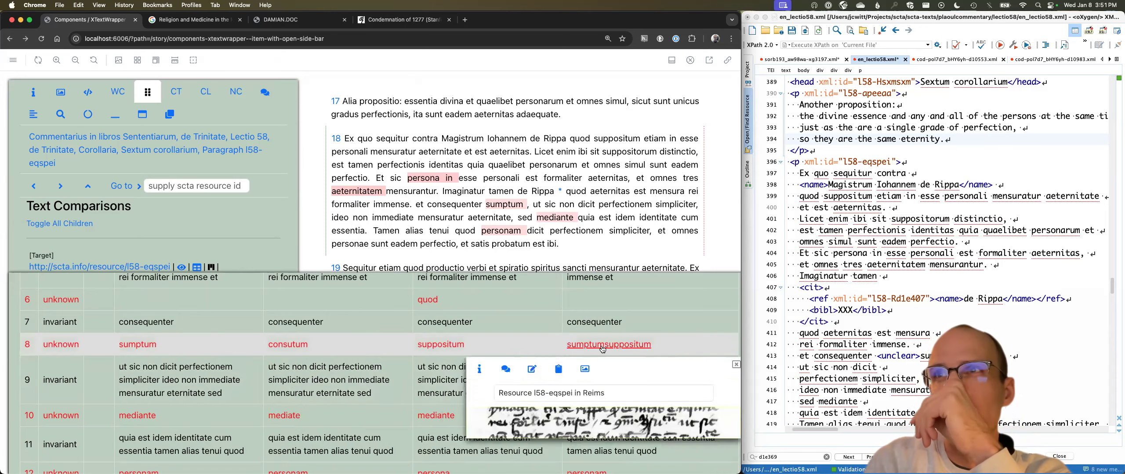
pyautogui.click(532, 369)
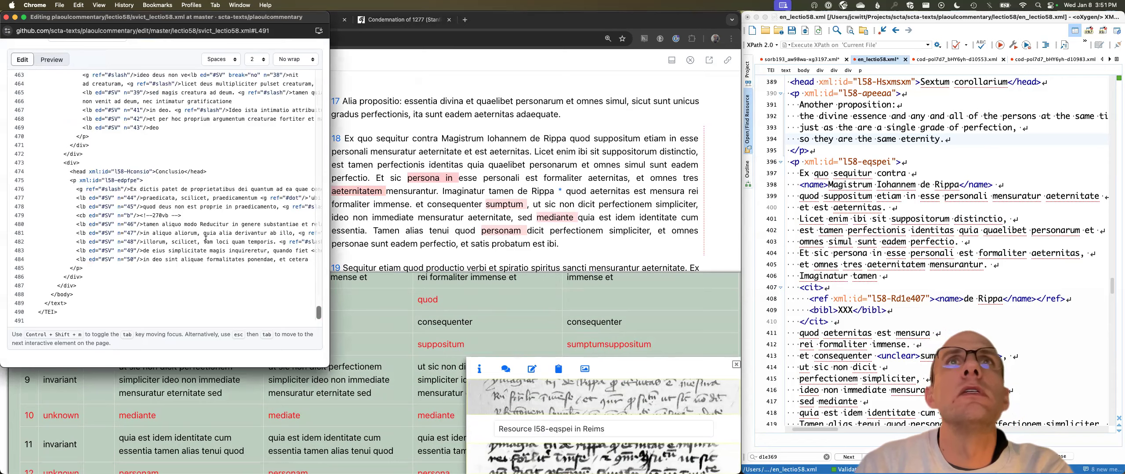
pyautogui.press('super+f')
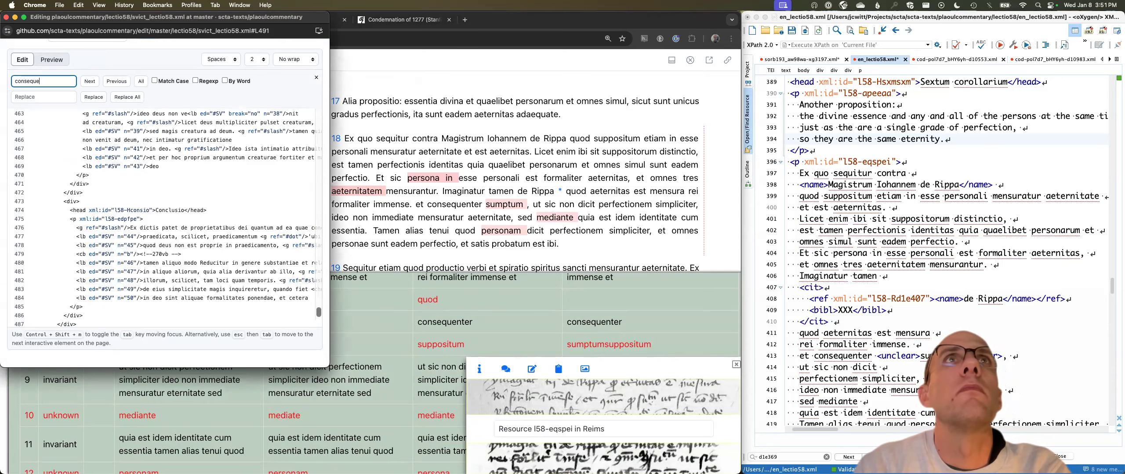
pyautogui.press('Return')
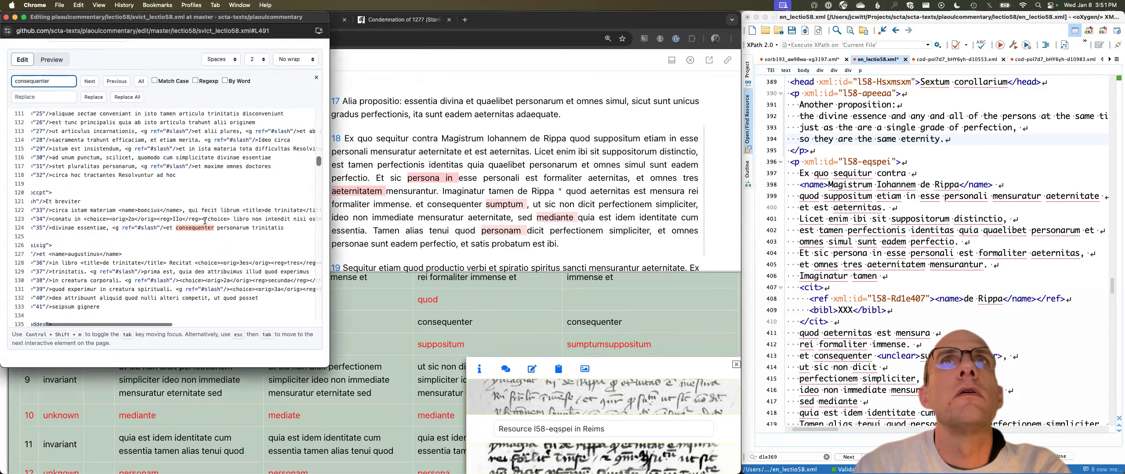
pyautogui.press('Return')
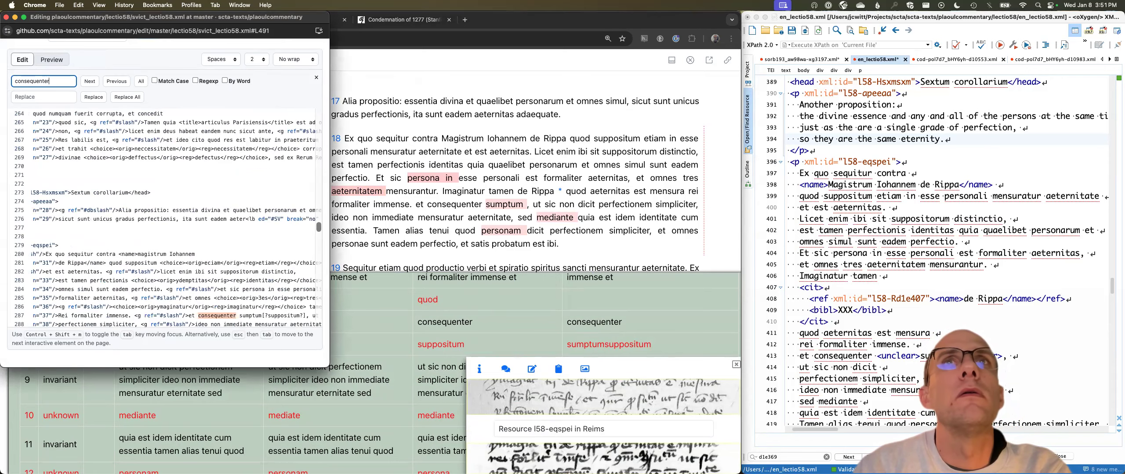
# Reduce the uncertain St. Victor reading after "consequenter" to plain "suppositum", removing the alternative word, brackets and question marks
pyautogui.hscroll(1, 241, 316)
pyautogui.click(250, 316)
pyautogui.press('BackSpace')
pyautogui.press('BackSpace')
pyautogui.press('BackSpace')
pyautogui.press('BackSpace')
pyautogui.press('BackSpace')
pyautogui.press('BackSpace')
pyautogui.press('BackSpace')
pyautogui.press('BackSpace')
pyautogui.press('BackSpace')
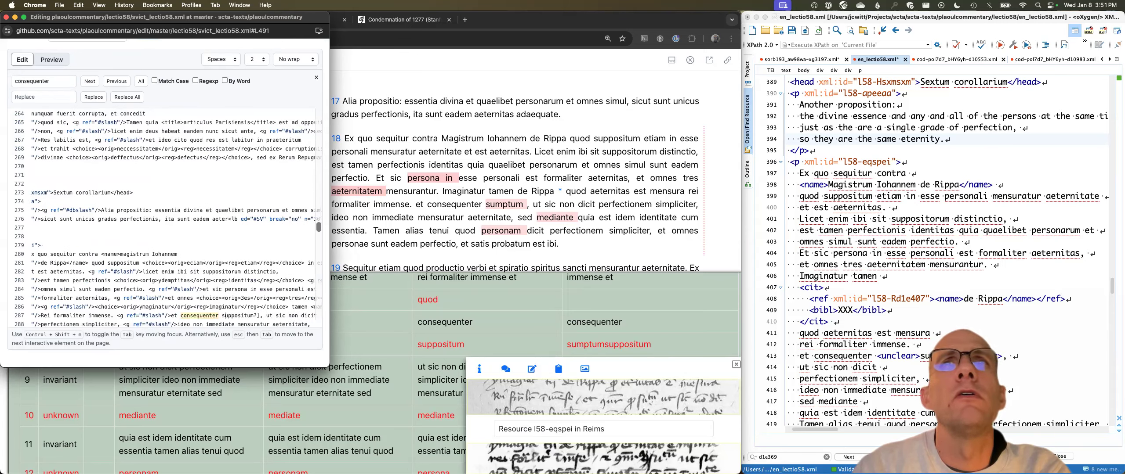
pyautogui.press('Delete')
pyautogui.press('Delete')
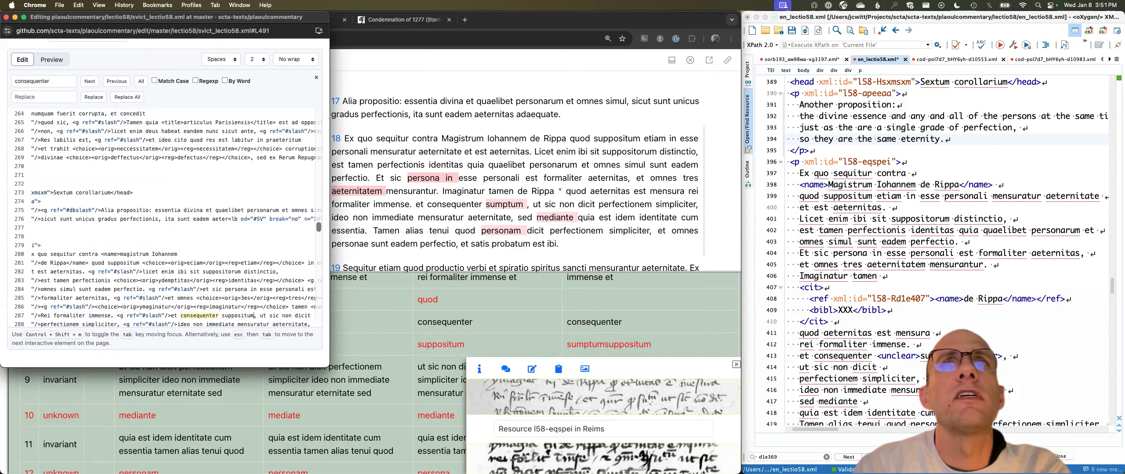
# Commit the change to svict_lectio58.xml, and close the editing window and the manuscript image
pyautogui.scroll(3, 289, 84)
pyautogui.click(291, 100)
pyautogui.press('Return')
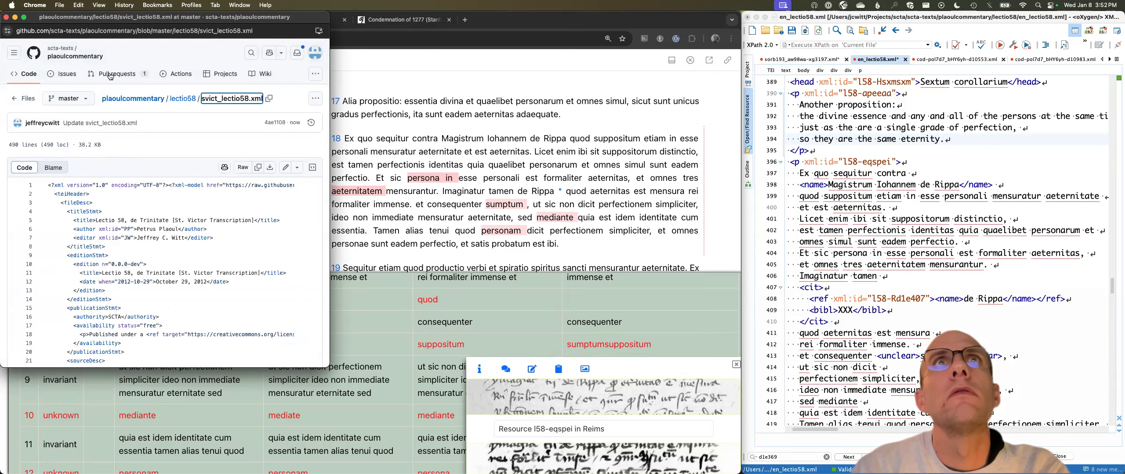
pyautogui.click(6, 18)
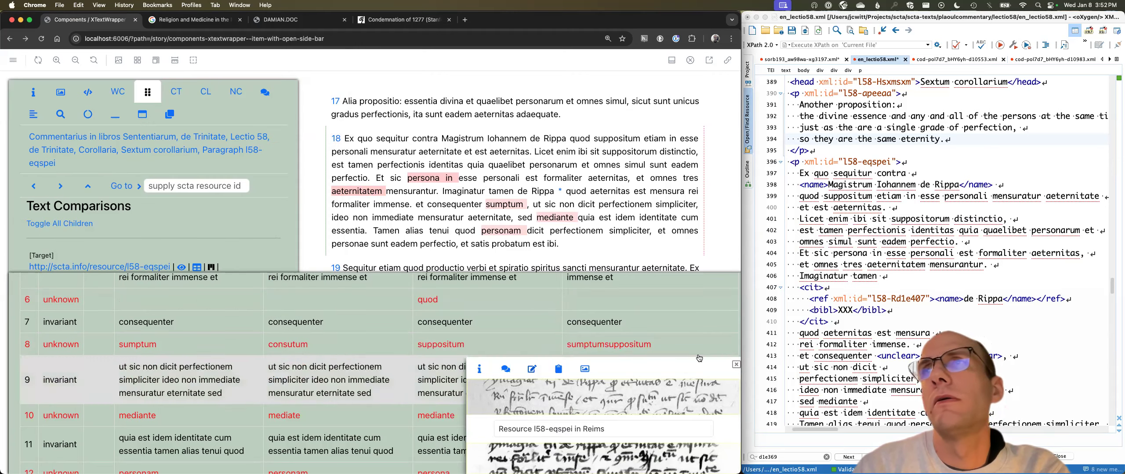
pyautogui.click(736, 365)
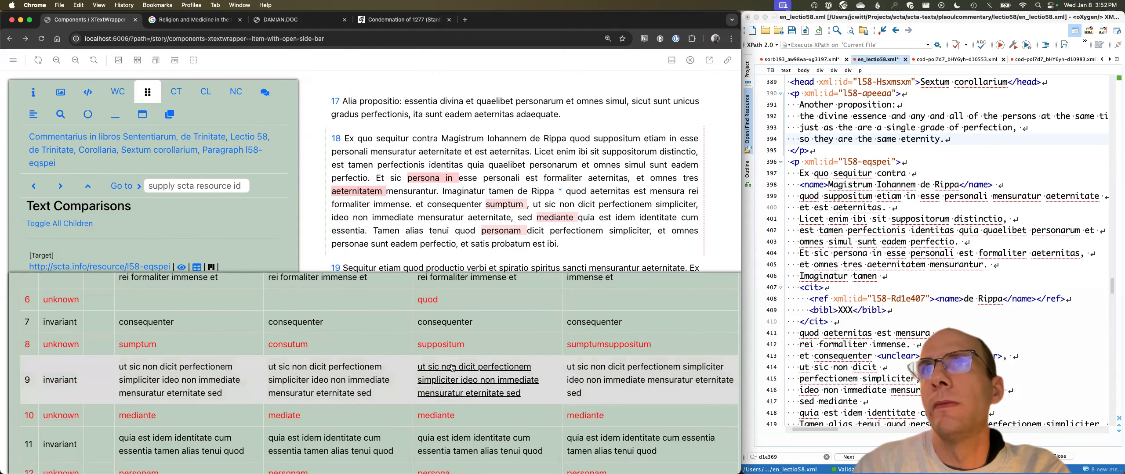
# Open reims_lectio58.xml for editing from the Reims "consutum" reading and find the unclear word after "consequenter" in paragraph l58-eqspei
pyautogui.click(298, 347)
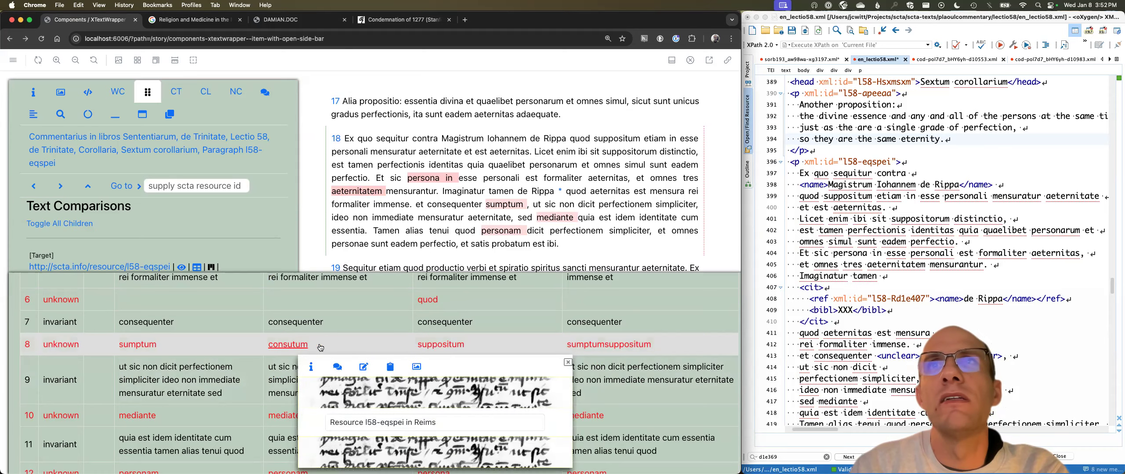
pyautogui.click(363, 367)
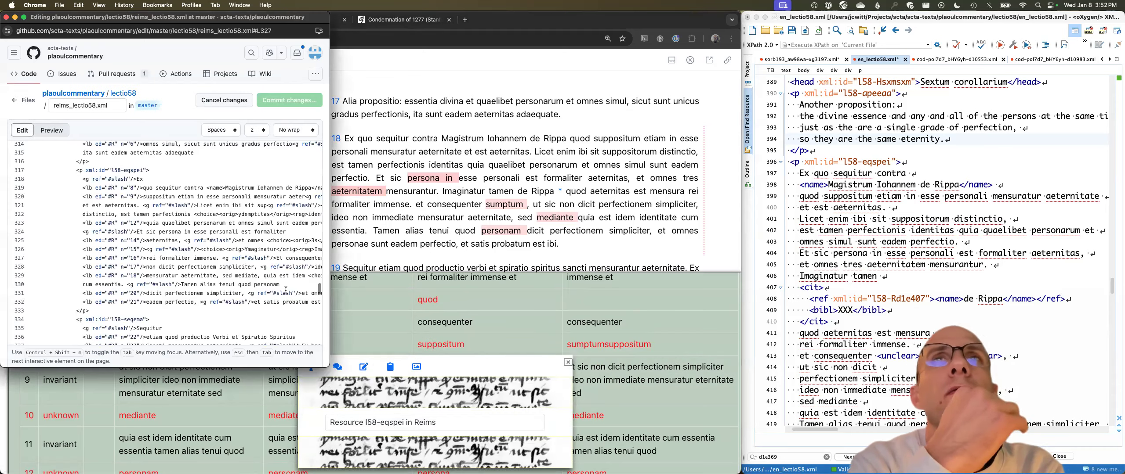
pyautogui.hscroll(3, 224, 277)
pyautogui.hscroll(5, 217, 275)
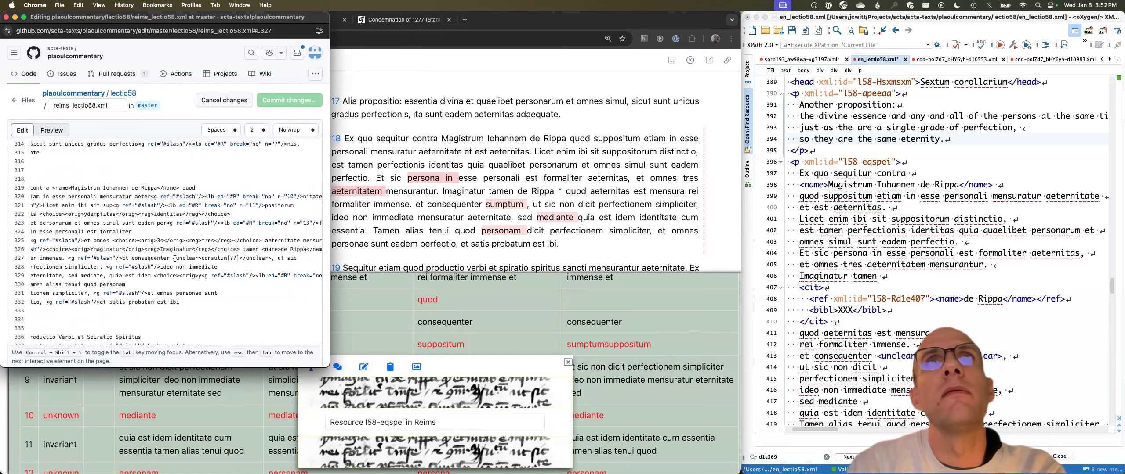
# Replace the unclear Reims reading after "consequenter" with the comment "<!-- possible correction-->" followed directly by "suppositum"
pyautogui.moveTo(173, 257); pyautogui.dragTo(270, 257)
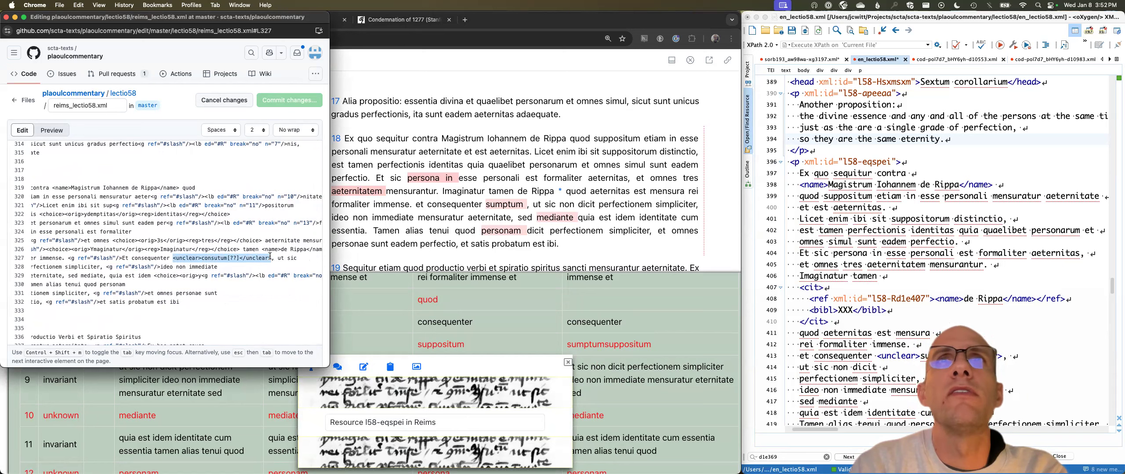
pyautogui.write('<!-- possible c')
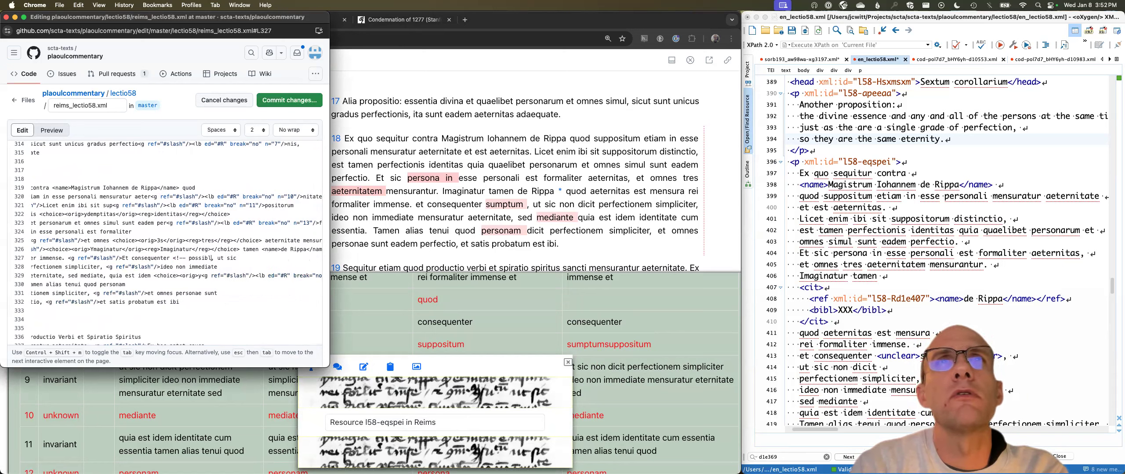
pyautogui.write('orretion')
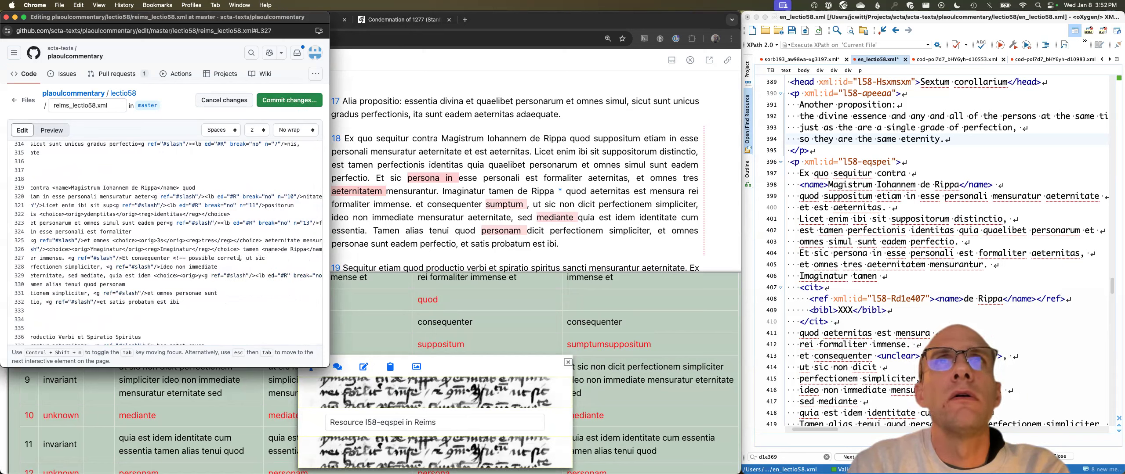
pyautogui.press('BackSpace')
pyautogui.press('BackSpace')
pyautogui.press('BackSpace')
pyautogui.press('BackSpace')
pyautogui.write('ction--')
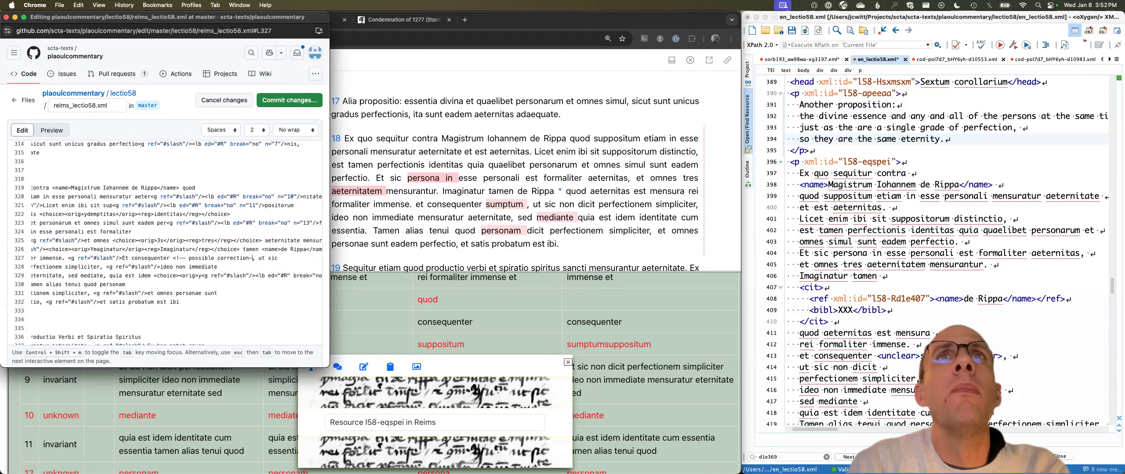
pyautogui.write('>suppositum')
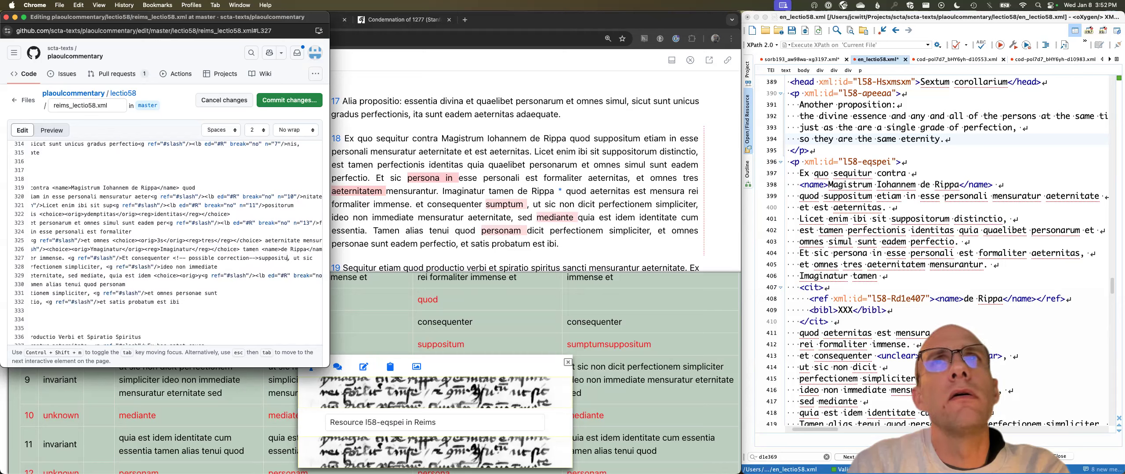
pyautogui.press('BackSpace')
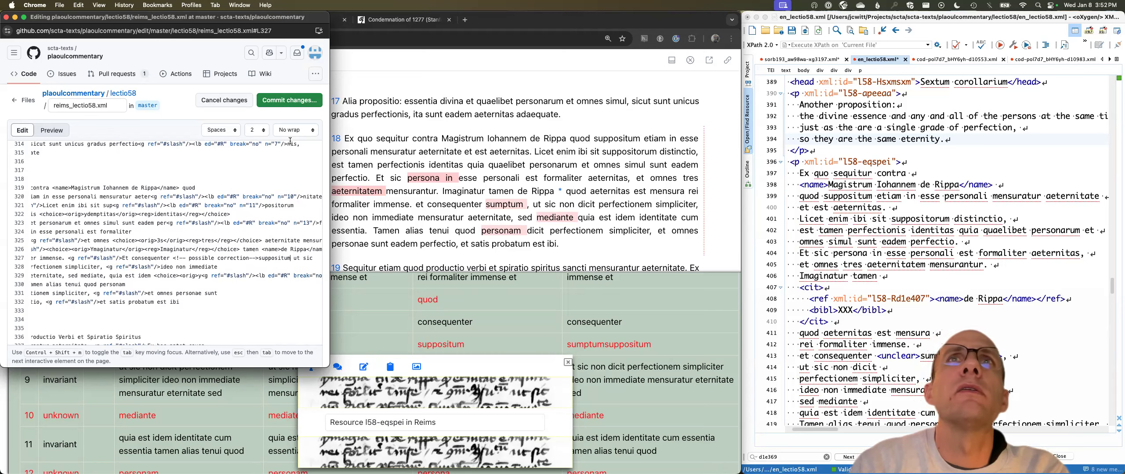
# Commit the change to reims_lectio58.xml, and close the editing window and the manuscript image
pyautogui.click(289, 100)
pyautogui.press('Return')
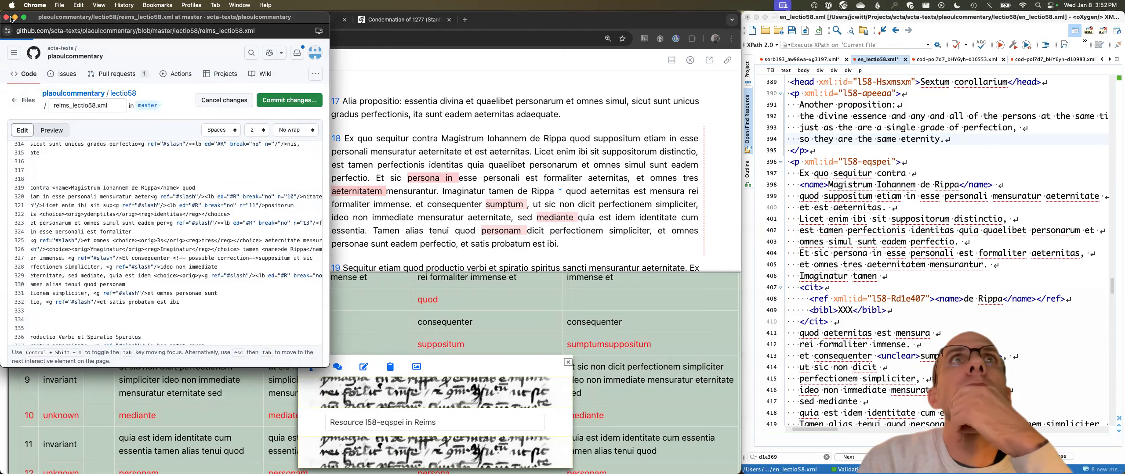
pyautogui.click(6, 18)
pyautogui.click(568, 363)
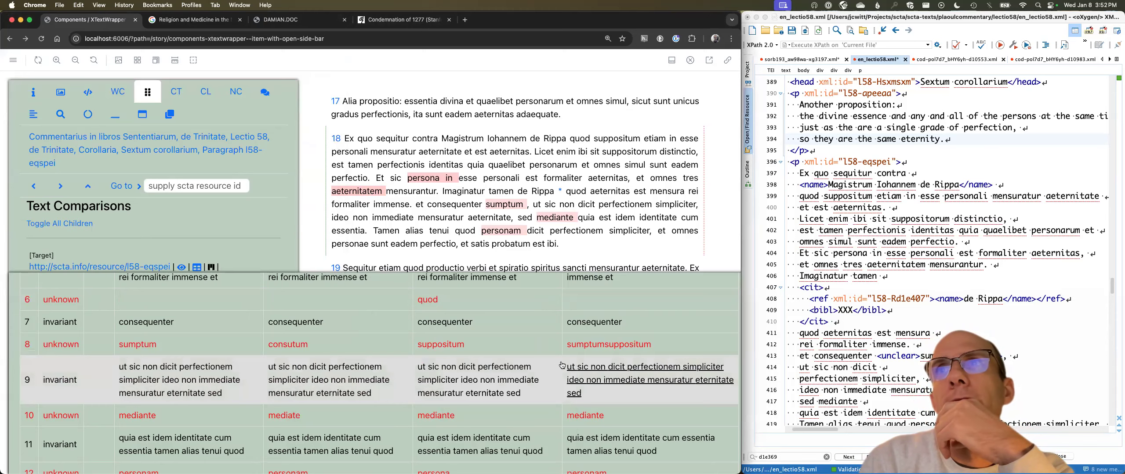
# Open lectio58.xml for editing from the "sumptum" reading and replace the tagged unclear word after "consequenter" with plain "suppositum,"
pyautogui.click(289, 347)
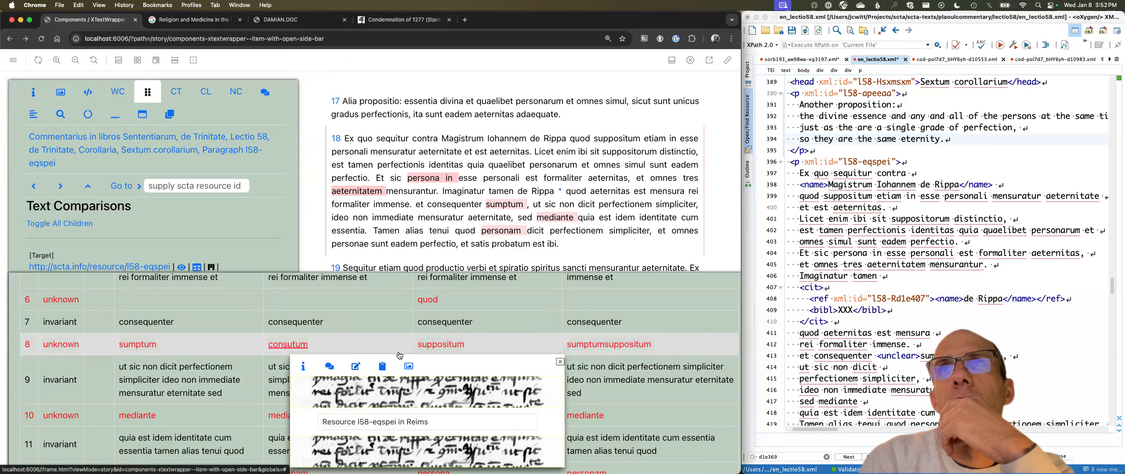
pyautogui.click(145, 349)
pyautogui.click(205, 365)
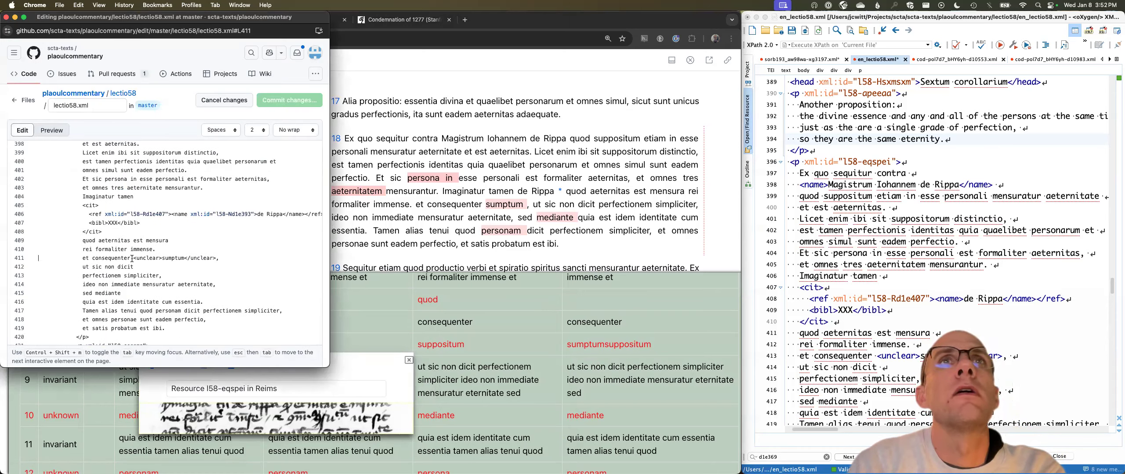
pyautogui.moveTo(134, 258); pyautogui.dragTo(219, 259)
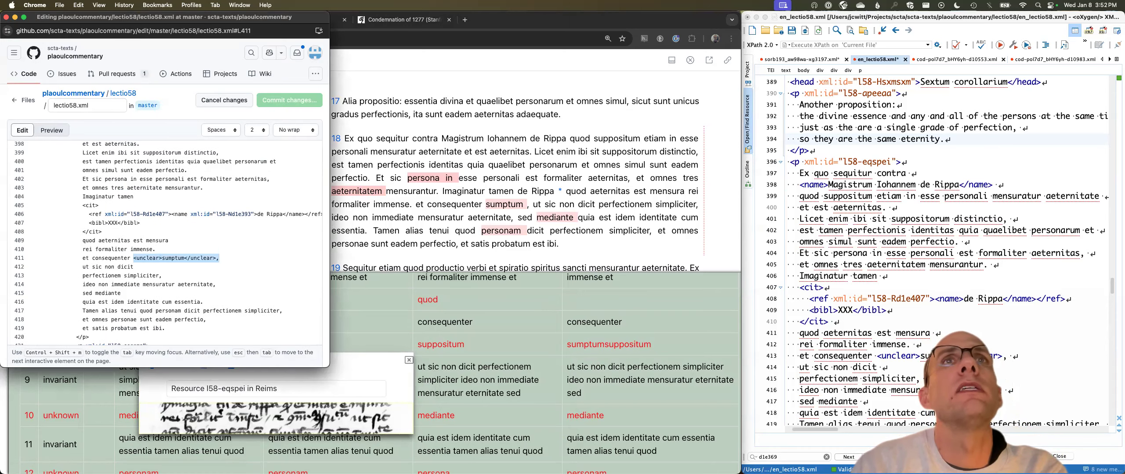
pyautogui.press('BackSpace')
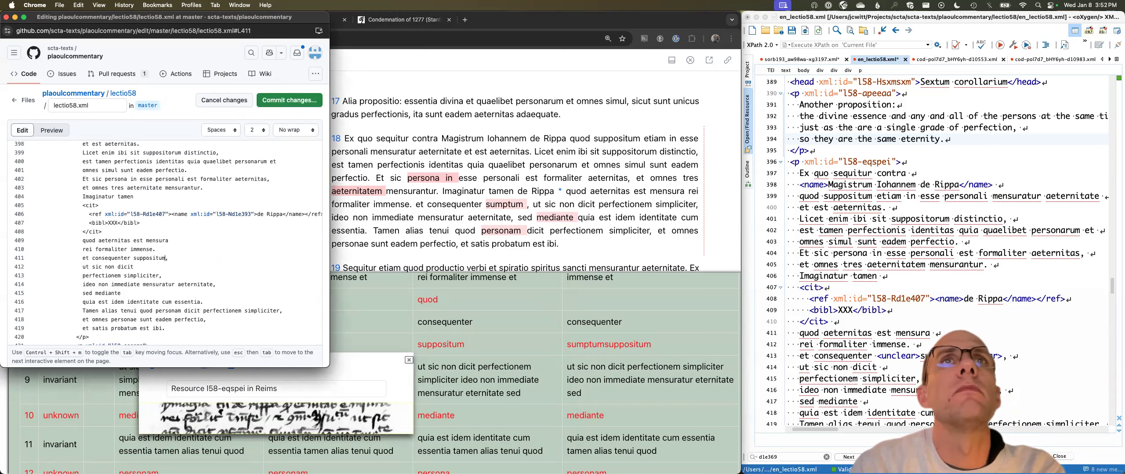
# Commit the change to lectio58.xml, and close the editing window and the manuscript image
pyautogui.click(289, 101)
pyautogui.click(242, 315)
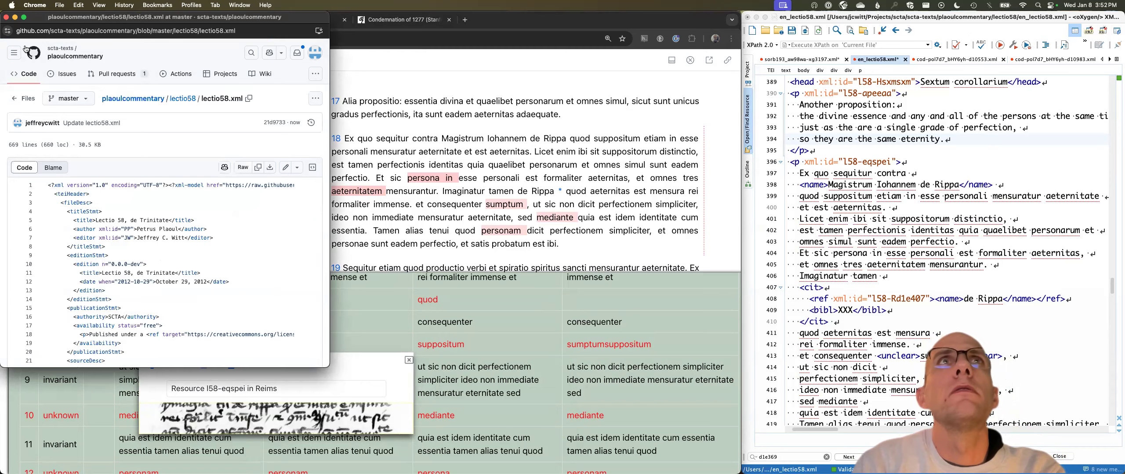
pyautogui.click(6, 17)
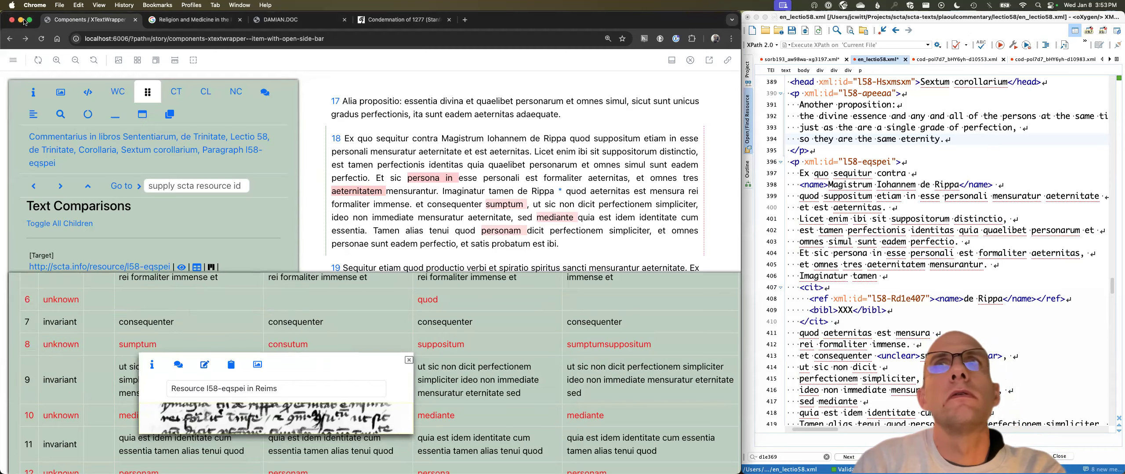
pyautogui.click(409, 360)
# Review the variants in collation rows 6 to 12 and reread the whole of paragraph 18 in the Latin text
pyautogui.scroll(1, 407, 378)
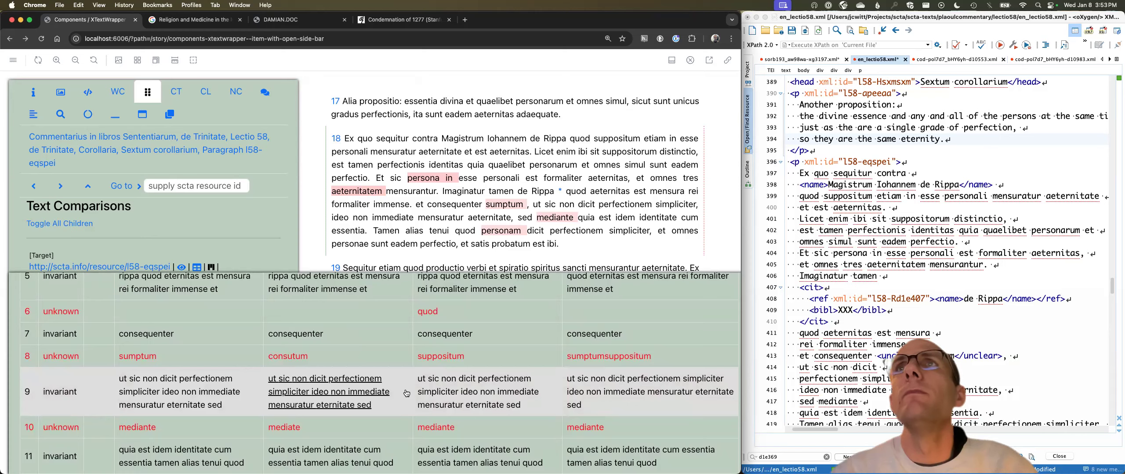
pyautogui.scroll(-1, 402, 383)
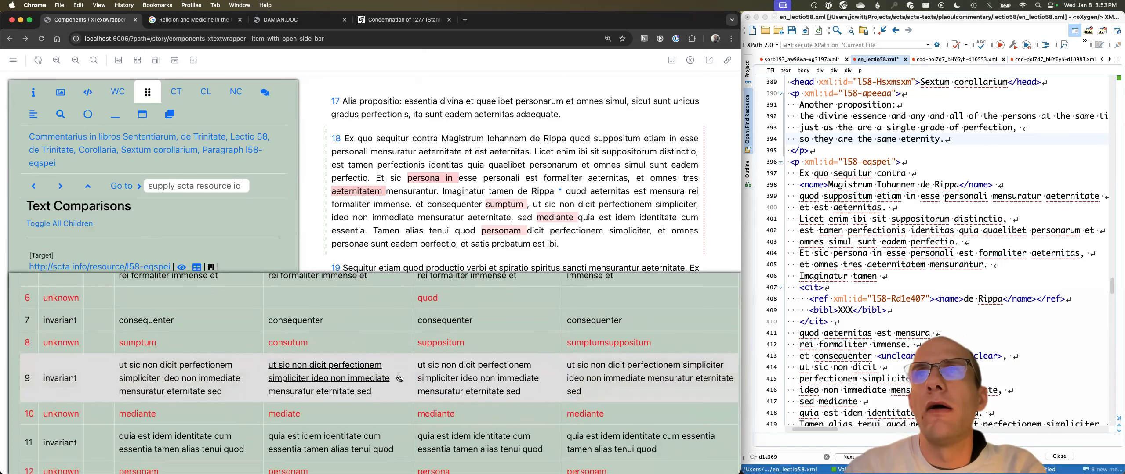
pyautogui.scroll(-1, 399, 379)
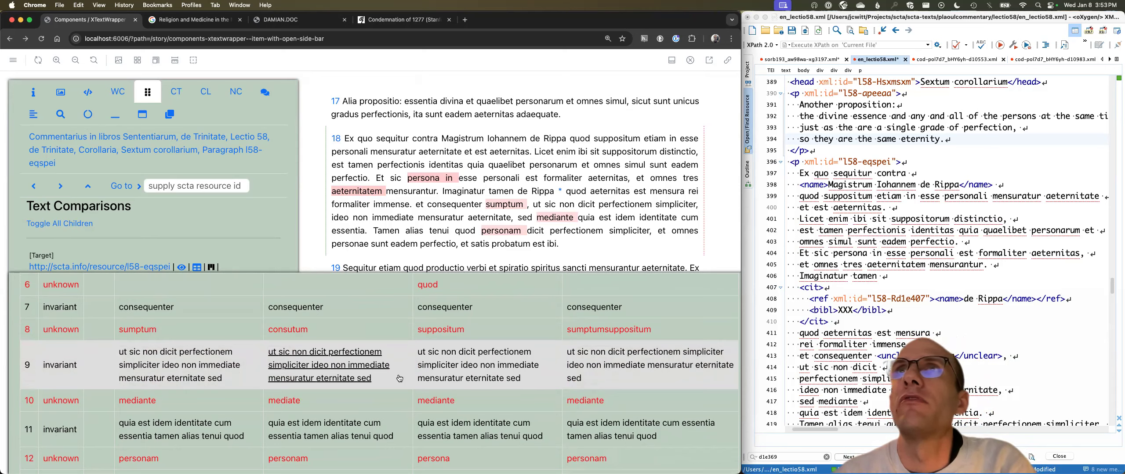
pyautogui.scroll(-2, 427, 210)
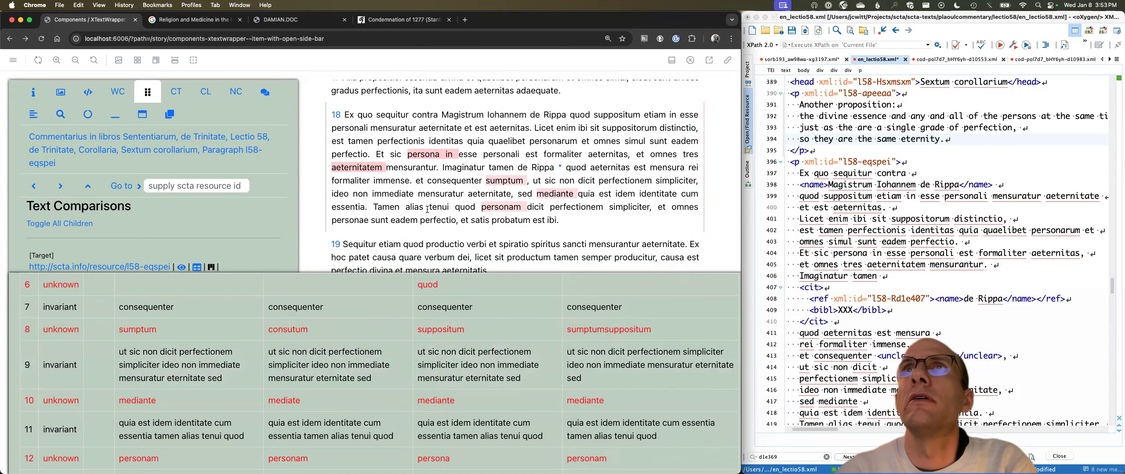
pyautogui.moveTo(347, 114); pyautogui.dragTo(562, 228)
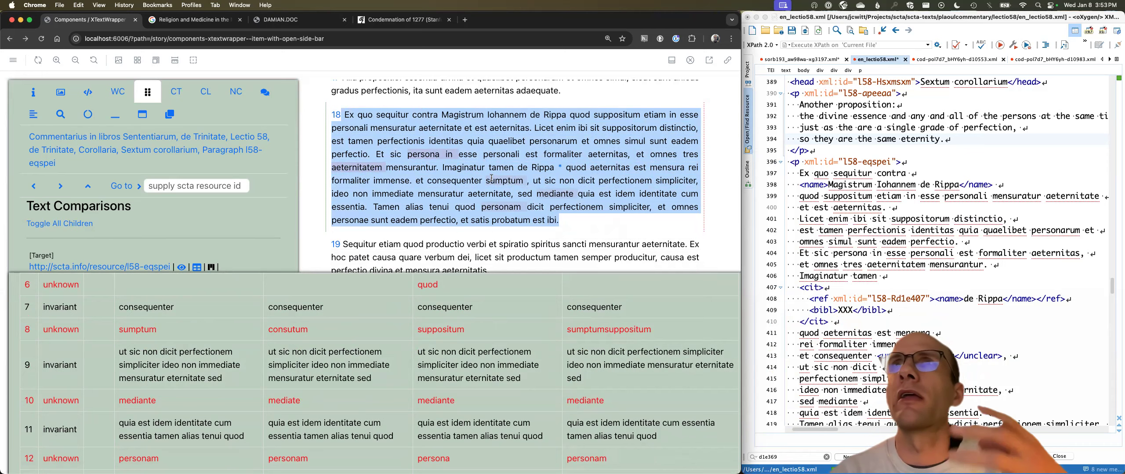
pyautogui.click(523, 231)
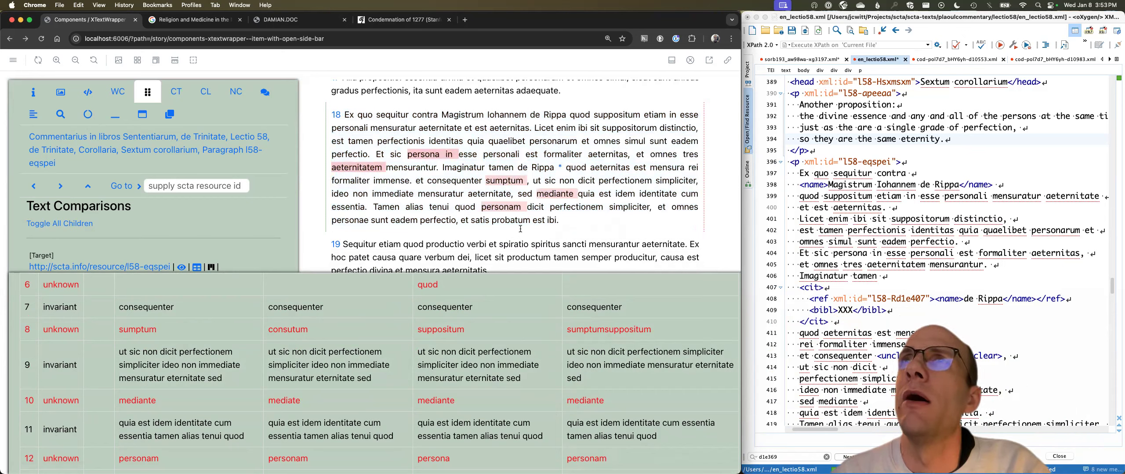